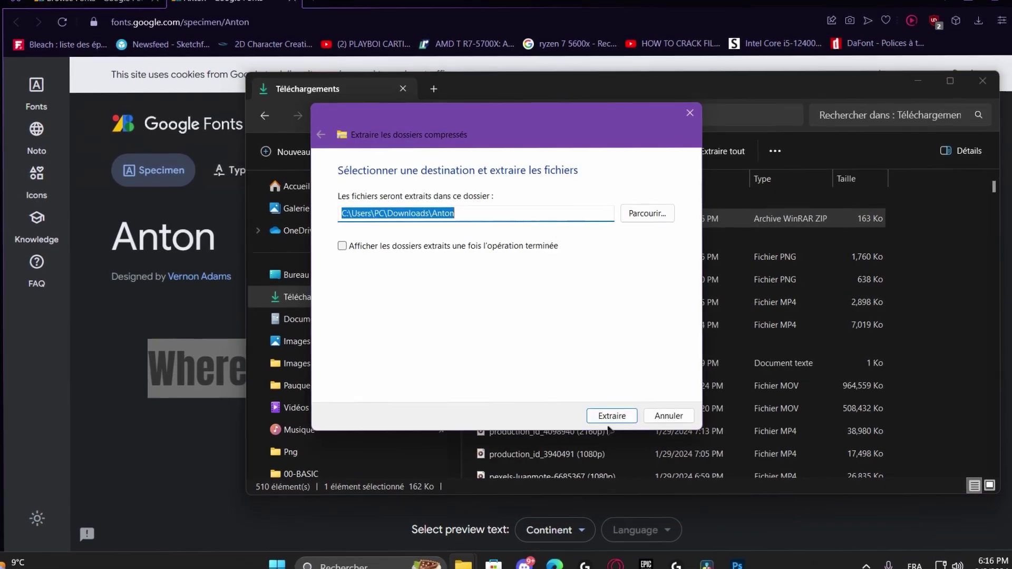
# - Extract the Anton font archive into the Anton folder in Downloads and open the extracted item
pyautogui.click(607, 416)
pyautogui.doubleClick(505, 242)
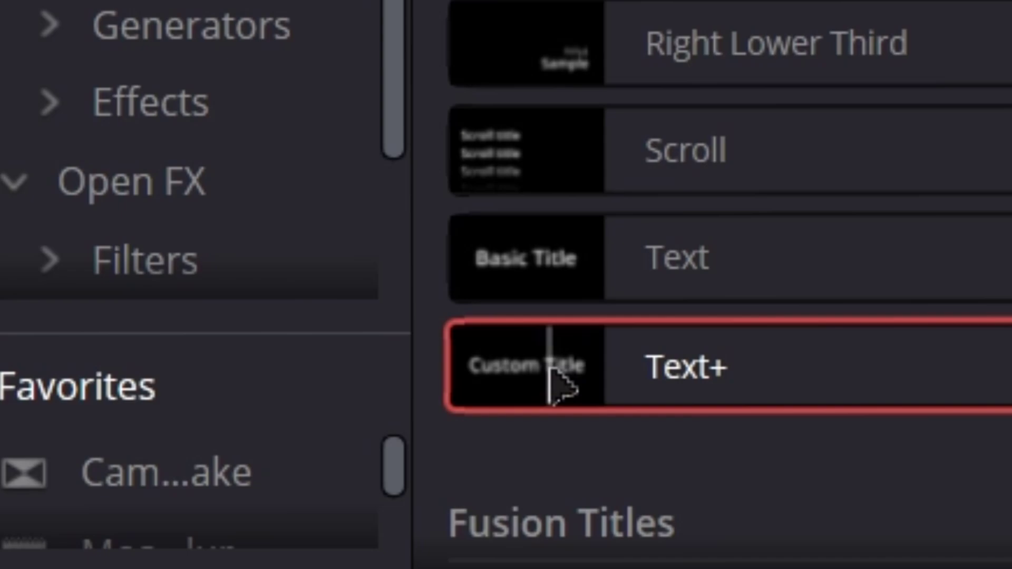
# - Add a Text+ title to the timeline reading TEXTE TUTO, in Archivo Black Regular with a yellow colour
pyautogui.moveTo(130, 484); pyautogui.dragTo(450, 458)
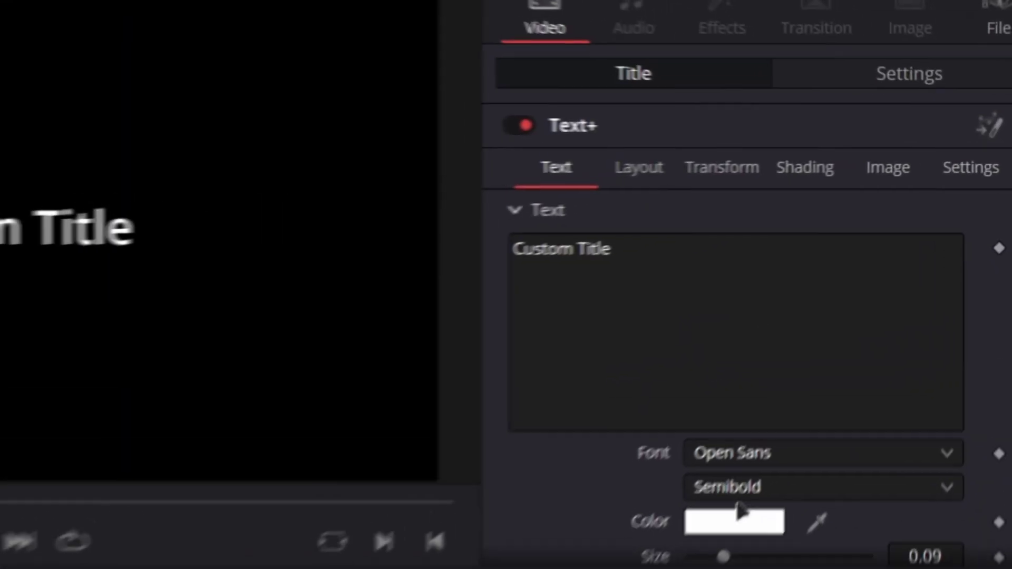
pyautogui.click(698, 464)
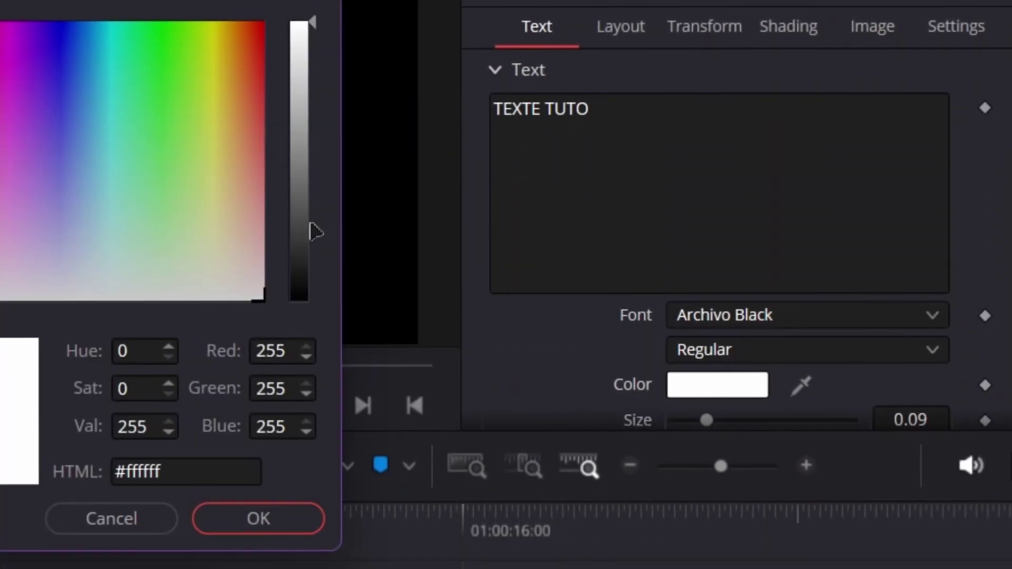
pyautogui.click(406, 191)
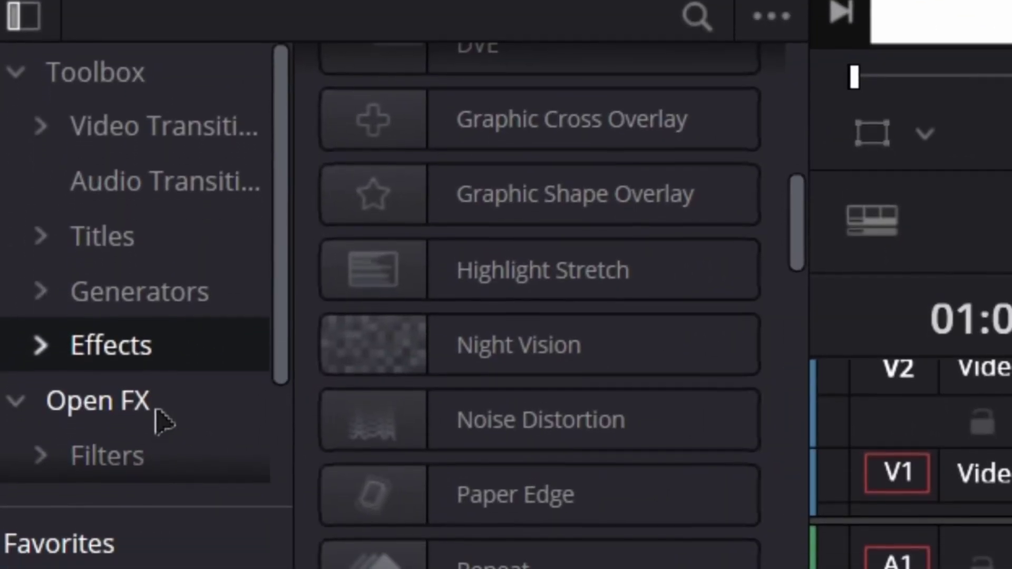
# - Search the effects for "drop" and apply the Drop Shadow effect to the Text+ clip on Video 2
pyautogui.click(200, 432)
pyautogui.scroll(-5, 549, 244)
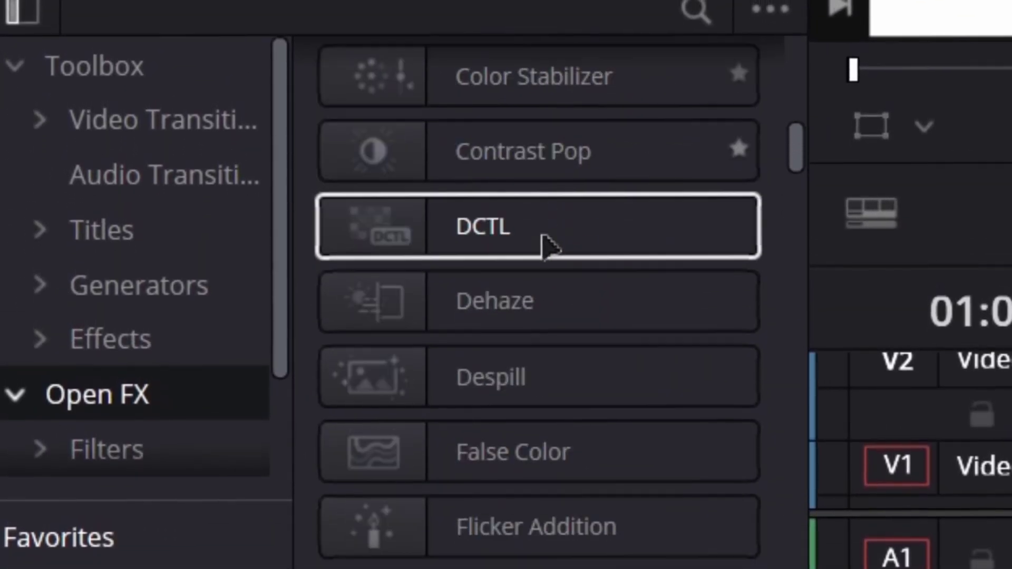
pyautogui.scroll(4, 606, 369)
pyautogui.click(695, 30)
pyautogui.write('drop')
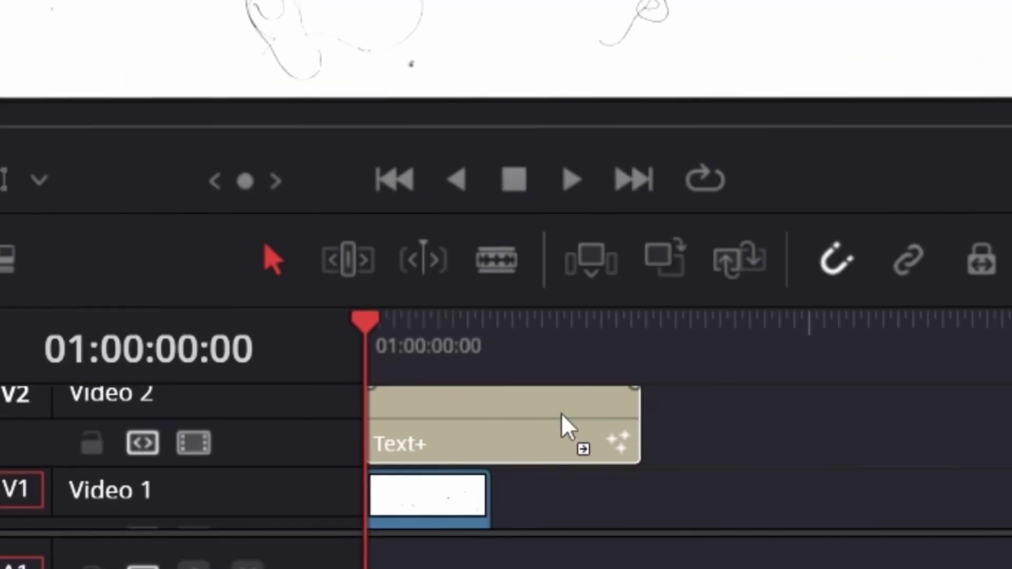
pyautogui.moveTo(561, 415); pyautogui.dragTo(561, 416)
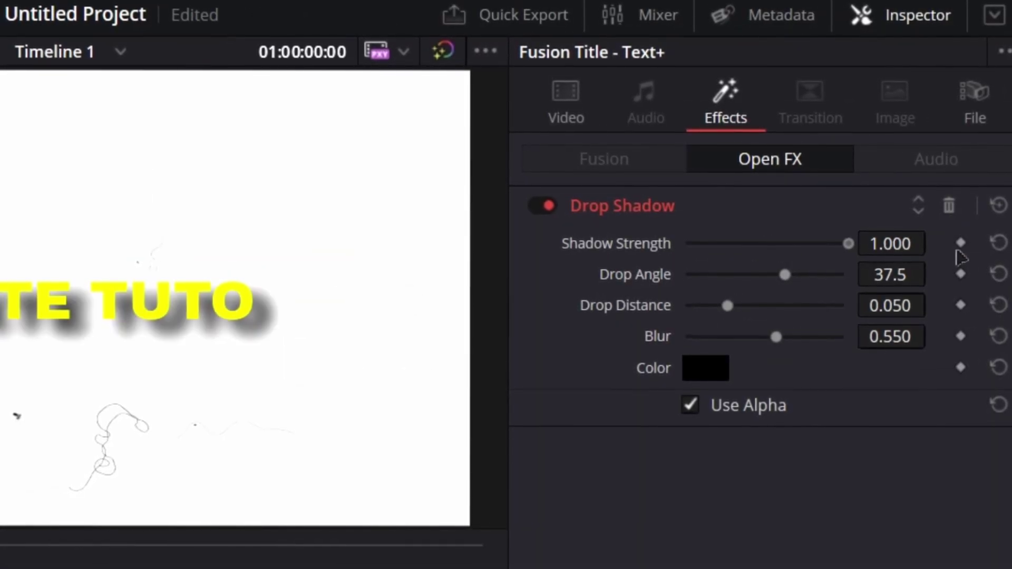
# - Set the drop shadow's Blur to 0.000 and its Drop Distance to 0.008
pyautogui.moveTo(776, 336); pyautogui.dragTo(687, 337)
pyautogui.click(903, 306)
pyautogui.write('0.008')
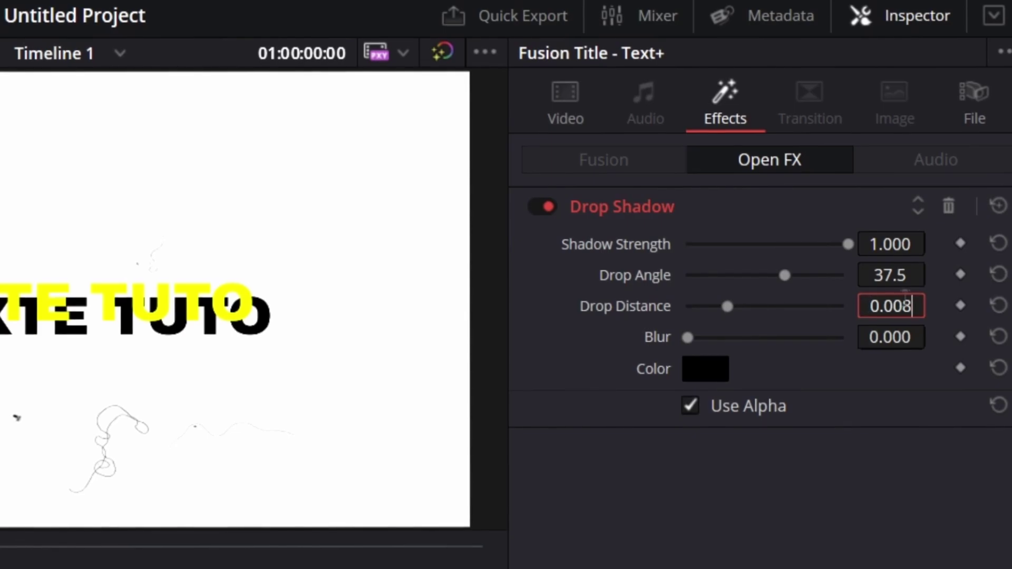
pyautogui.press('Return')
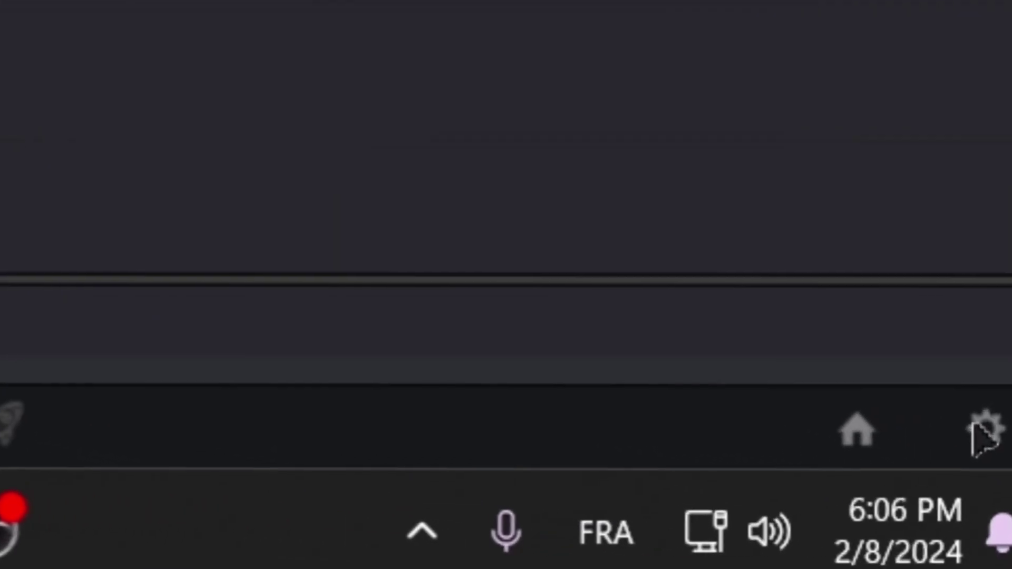
# - Examine the timeline resolution, frame rate and video monitoring options in the project's Master Settings, without changing anything
pyautogui.click(992, 531)
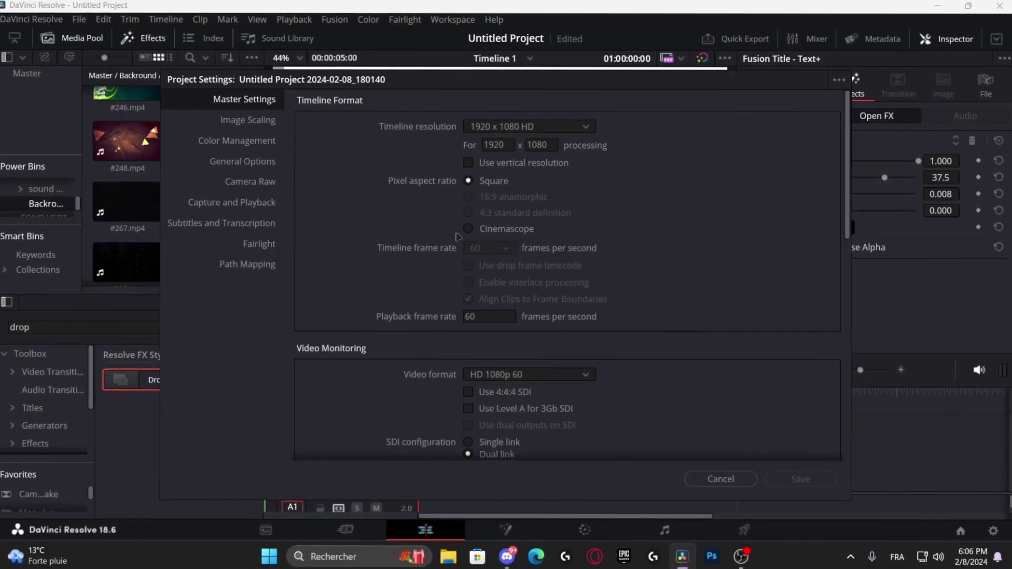
pyautogui.scroll(-1, 527, 334)
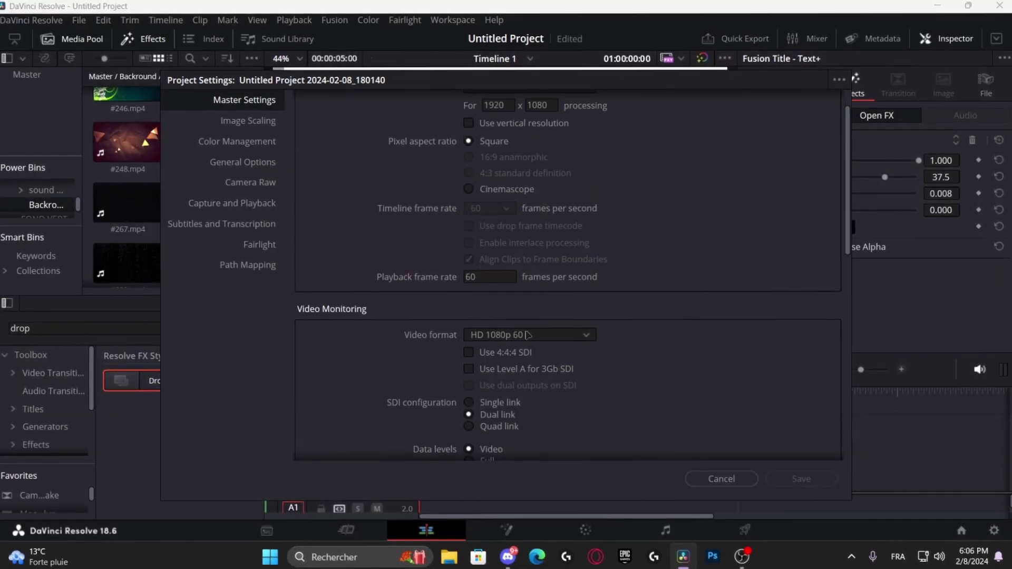
pyautogui.scroll(-10, 518, 340)
pyautogui.scroll(12, 638, 465)
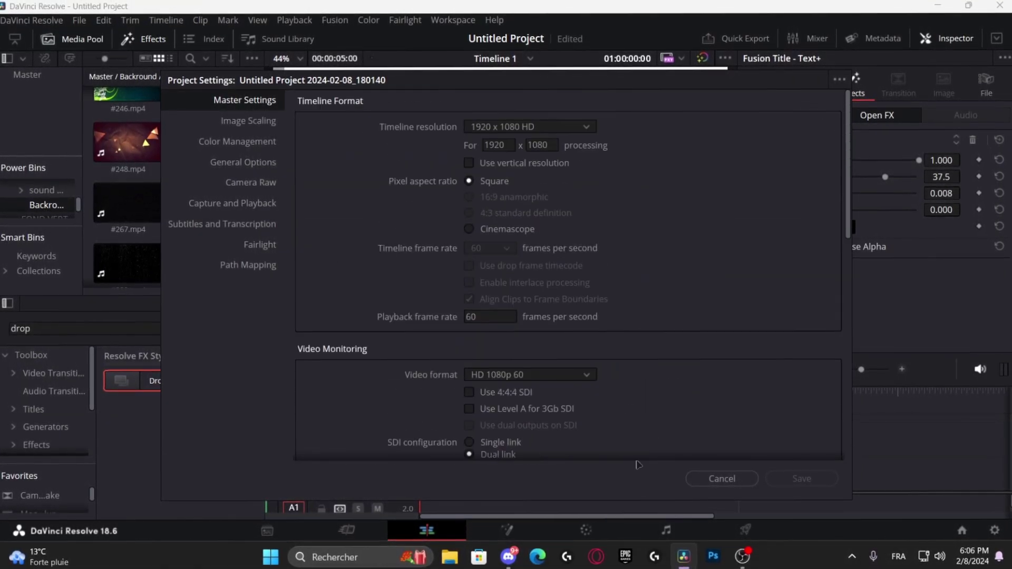
pyautogui.click(720, 479)
# - Open the Text+ clip in the Fusion page and shift the MediaOut1 node slightly
pyautogui.rightClick(463, 437)
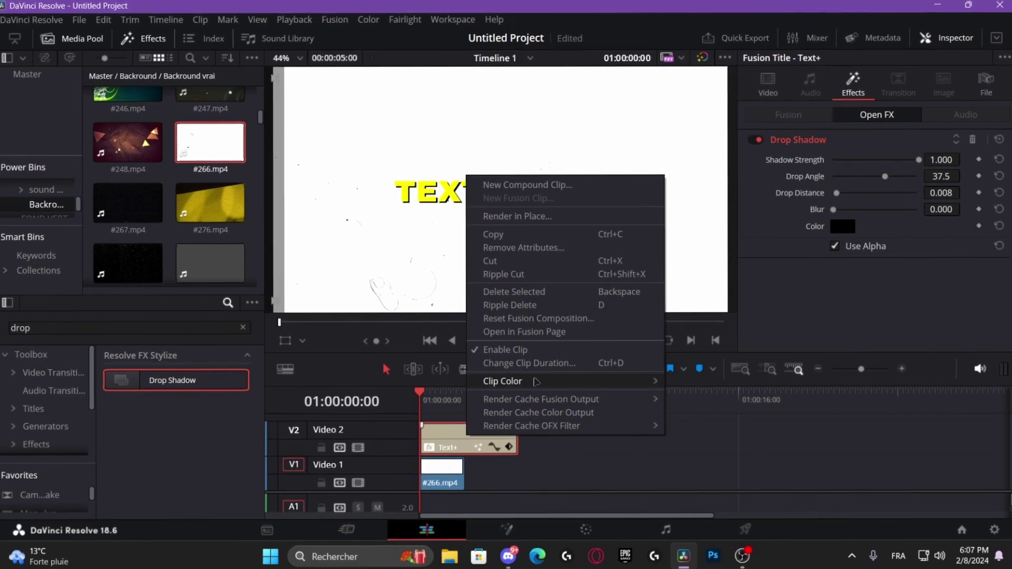
pyautogui.click(527, 331)
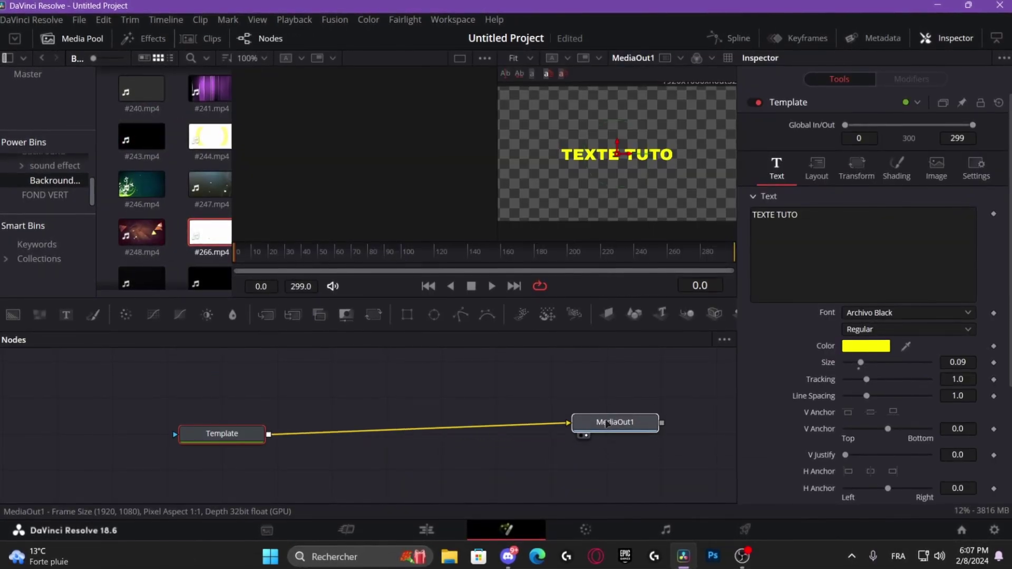
pyautogui.moveTo(606, 423); pyautogui.dragTo(604, 415)
# - Add a Soft Glow node and insert it on the connection between Template and MediaOut1
pyautogui.moveTo(269, 433); pyautogui.dragTo(378, 423)
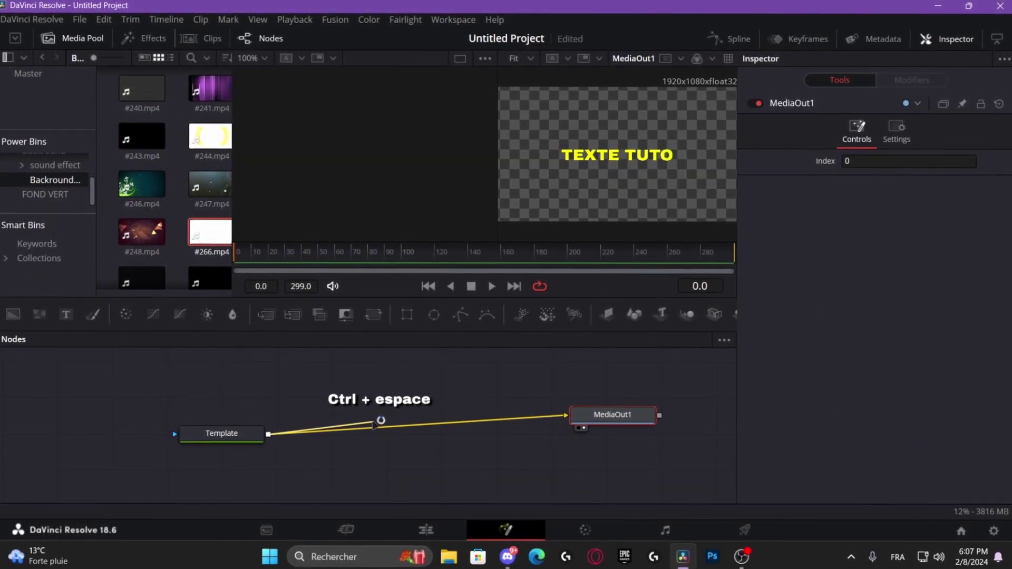
pyautogui.hotkey('ctrl', 'space')
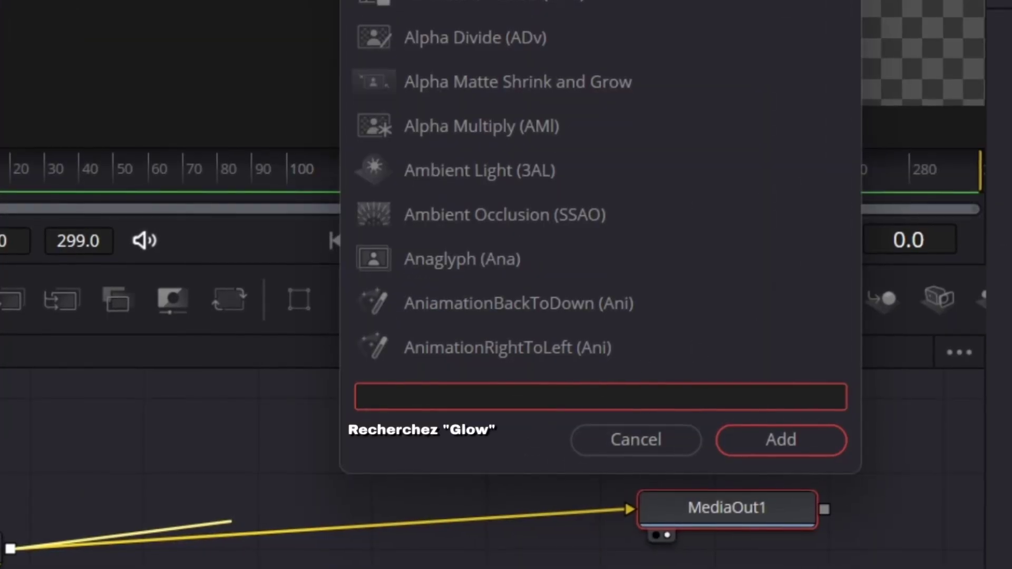
pyautogui.write('glow')
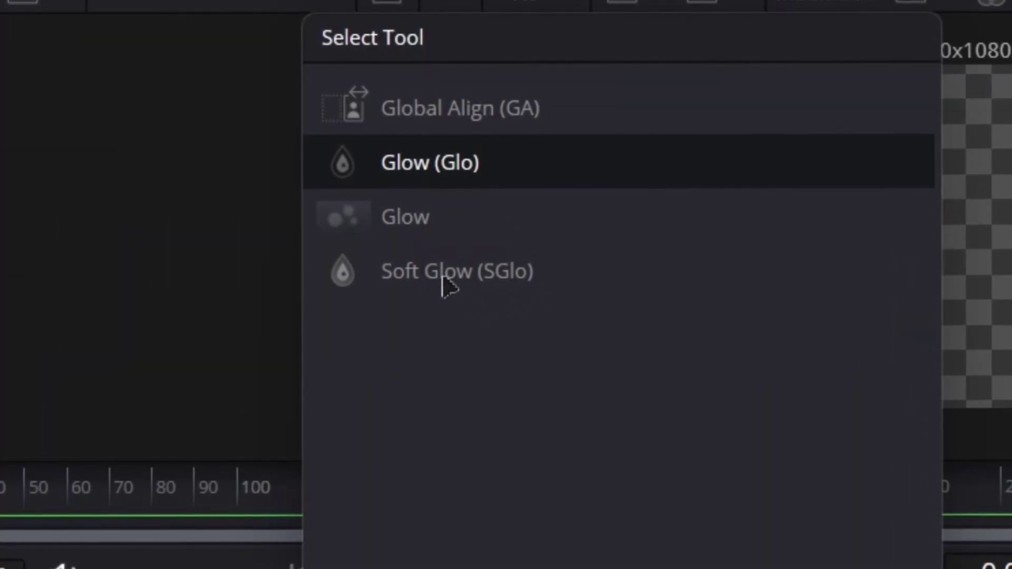
pyautogui.click(444, 278)
pyautogui.press('Return')
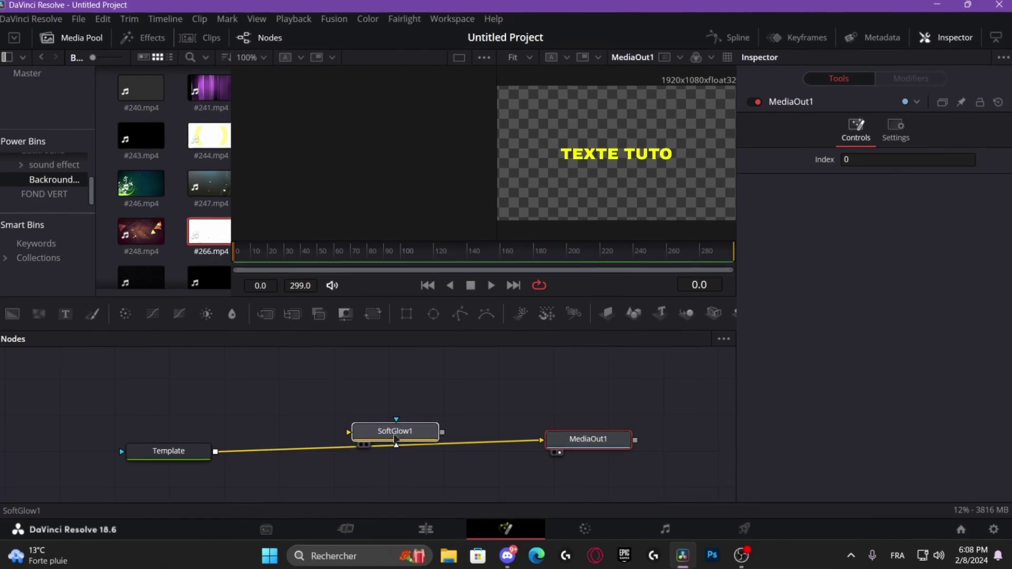
pyautogui.click(395, 439)
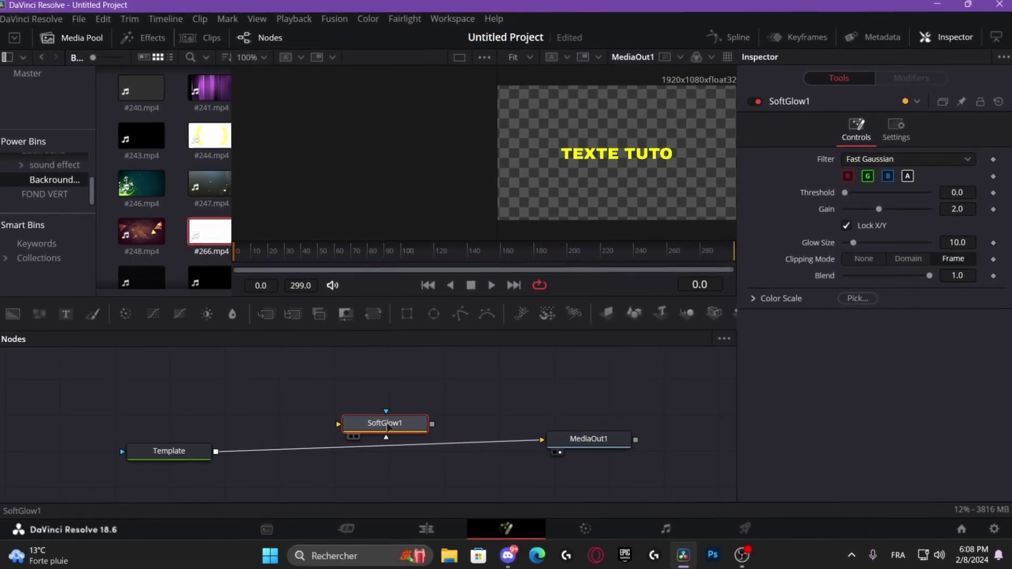
pyautogui.moveTo(387, 426); pyautogui.dragTo(387, 444)
pyautogui.click(597, 161)
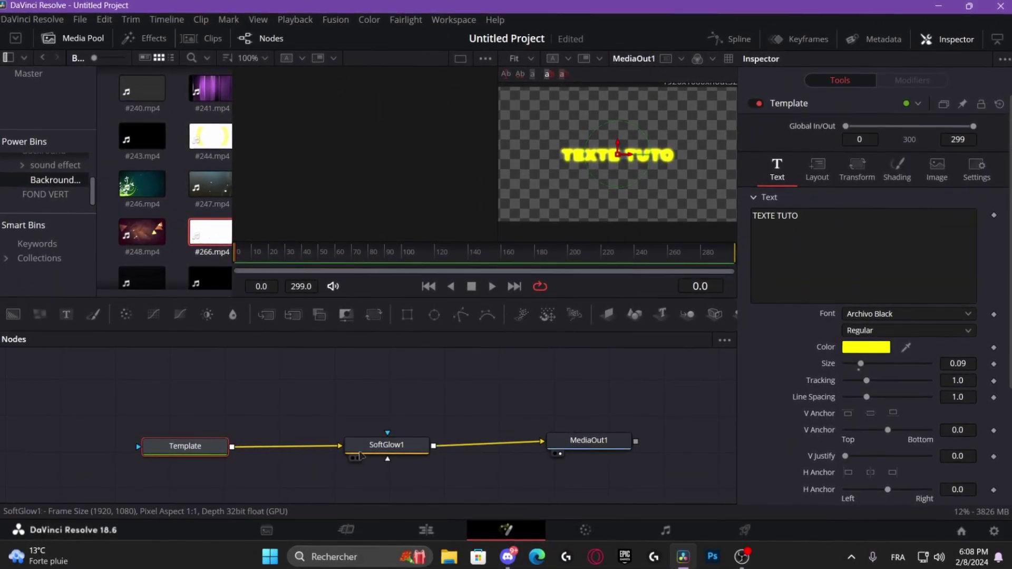
# - Rewire the nodes so Template feeds both SoftGlow1 and a new Merge node that combines them into MediaOut1
pyautogui.moveTo(360, 454); pyautogui.dragTo(235, 475)
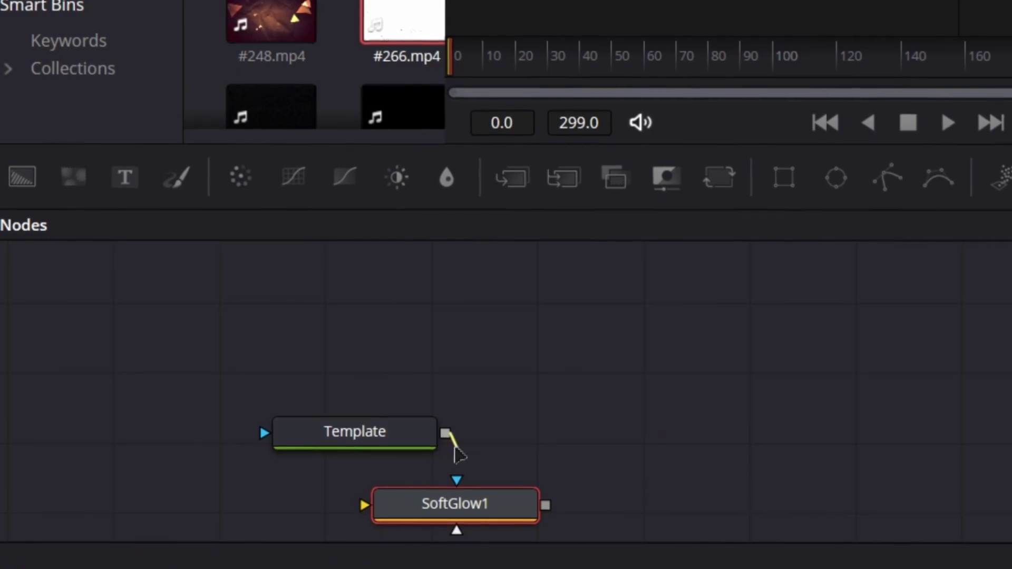
pyautogui.moveTo(457, 453); pyautogui.dragTo(548, 506)
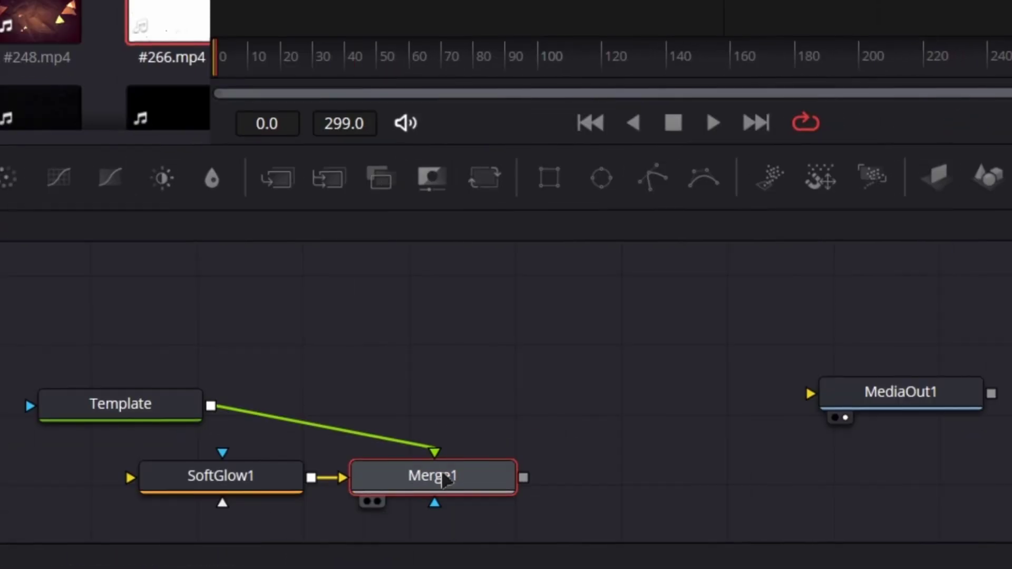
pyautogui.moveTo(452, 479); pyautogui.dragTo(483, 363)
pyautogui.moveTo(221, 488); pyautogui.dragTo(469, 473)
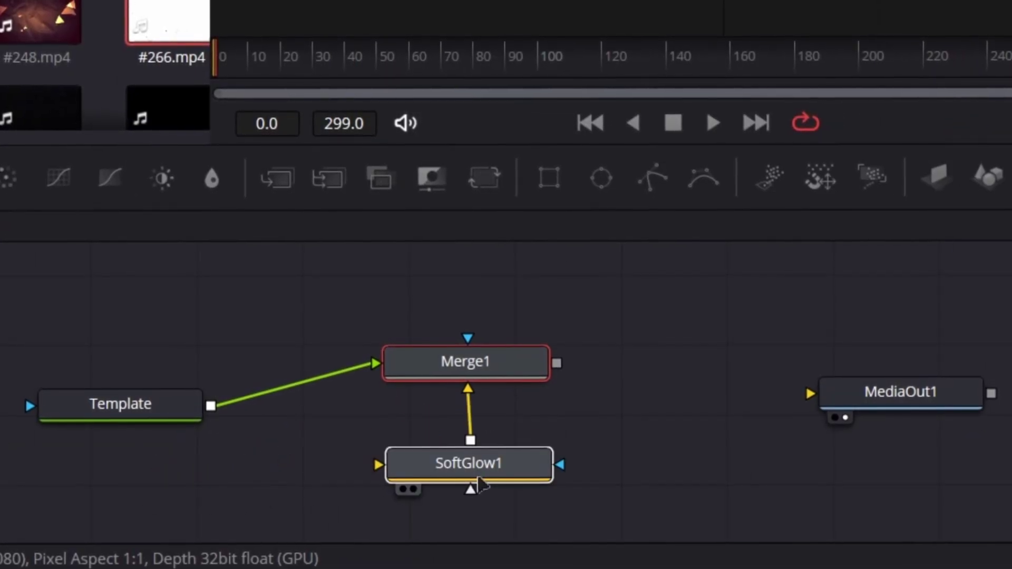
pyautogui.moveTo(211, 404); pyautogui.dragTo(381, 458)
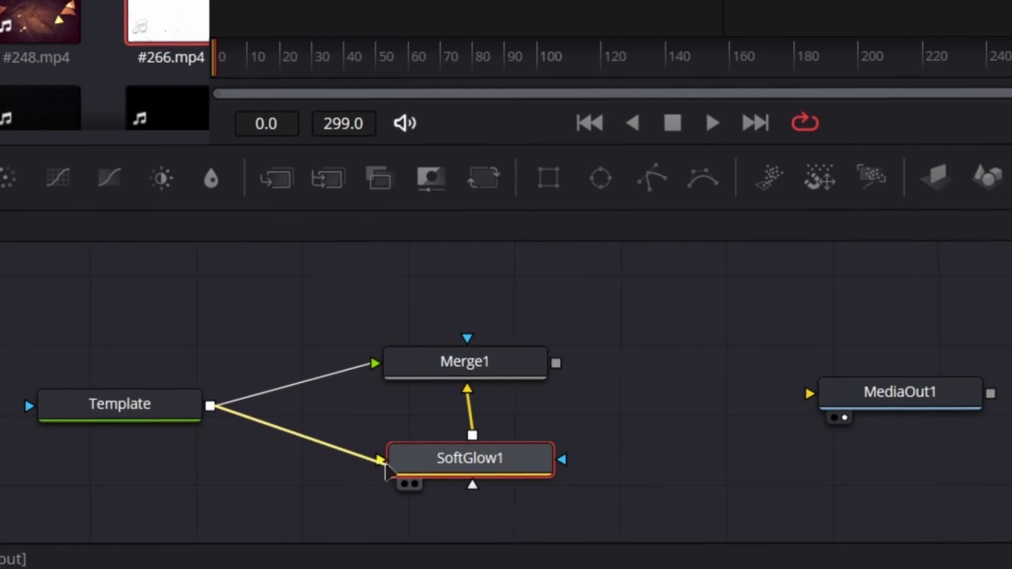
pyautogui.moveTo(555, 364); pyautogui.dragTo(796, 389)
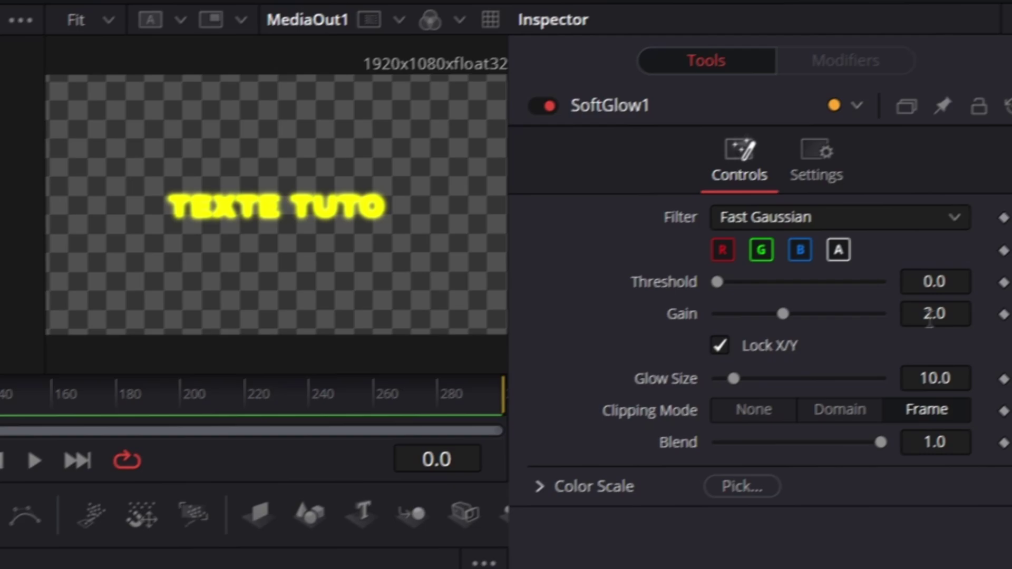
# - Lower SoftGlow1's Gain and preview the glowing title on the edit timeline, returning the playhead to the start
pyautogui.click(929, 316)
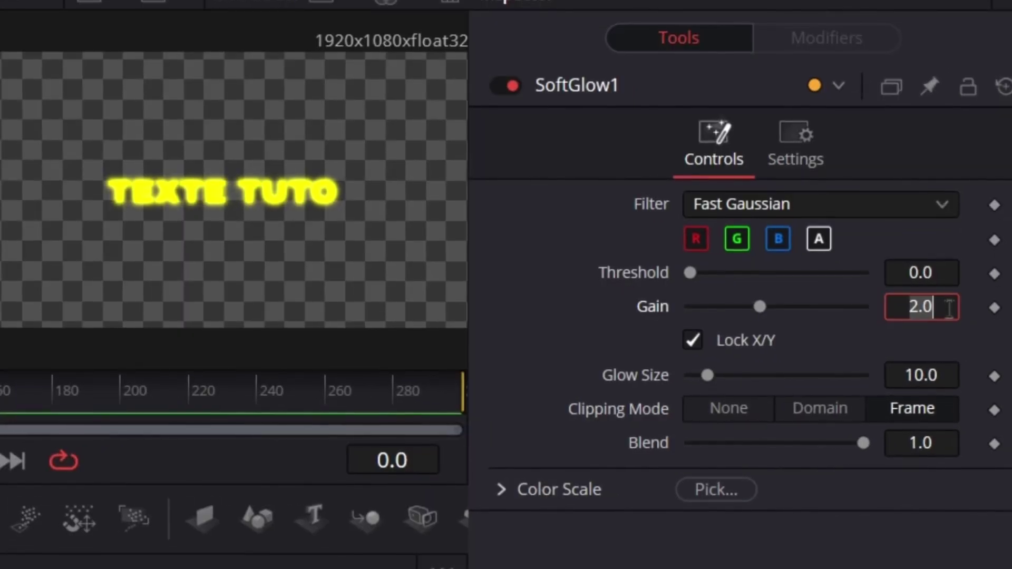
pyautogui.write('1.')
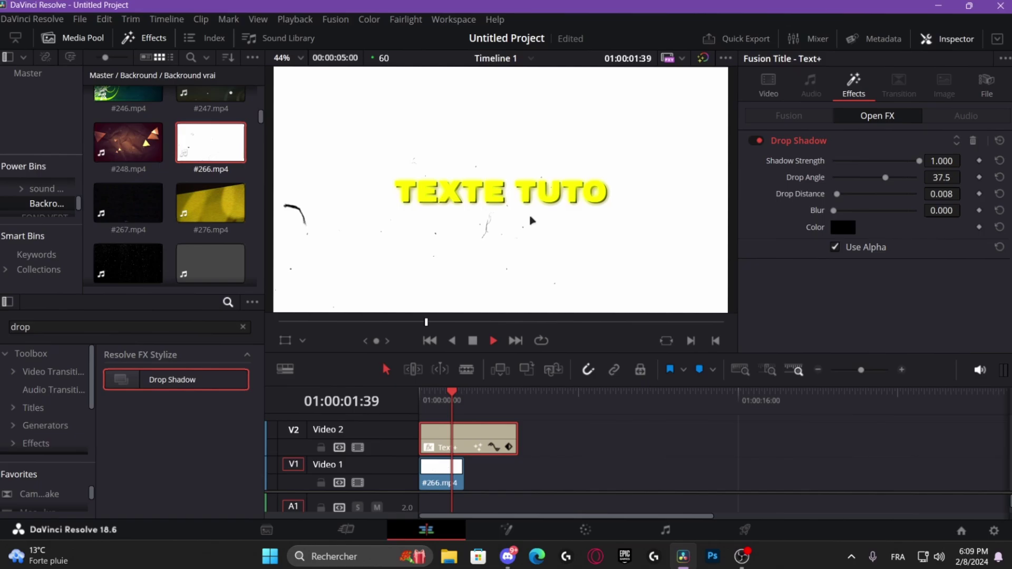
pyautogui.press('space')
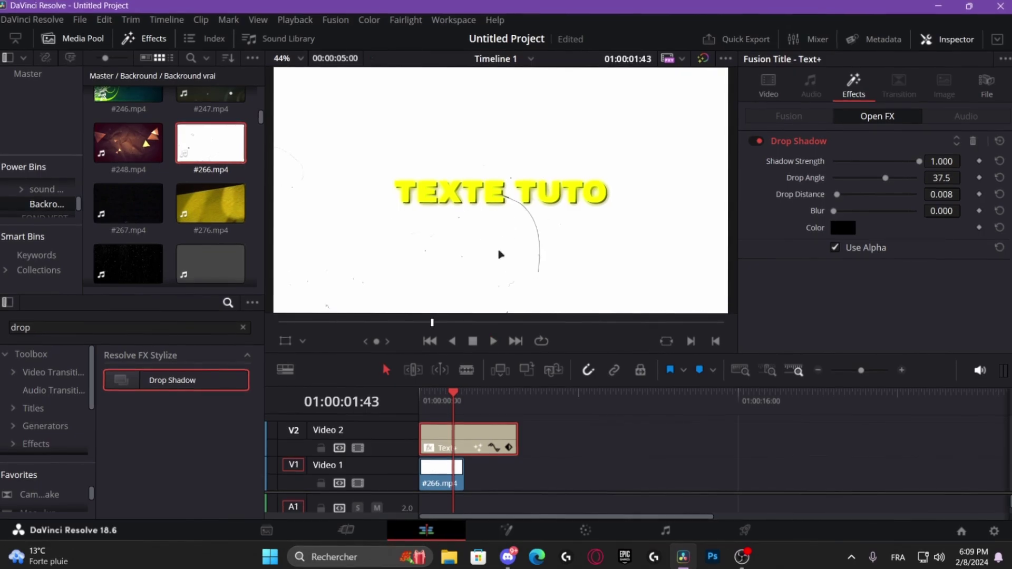
pyautogui.click(437, 396)
pyautogui.moveTo(437, 397); pyautogui.dragTo(421, 399)
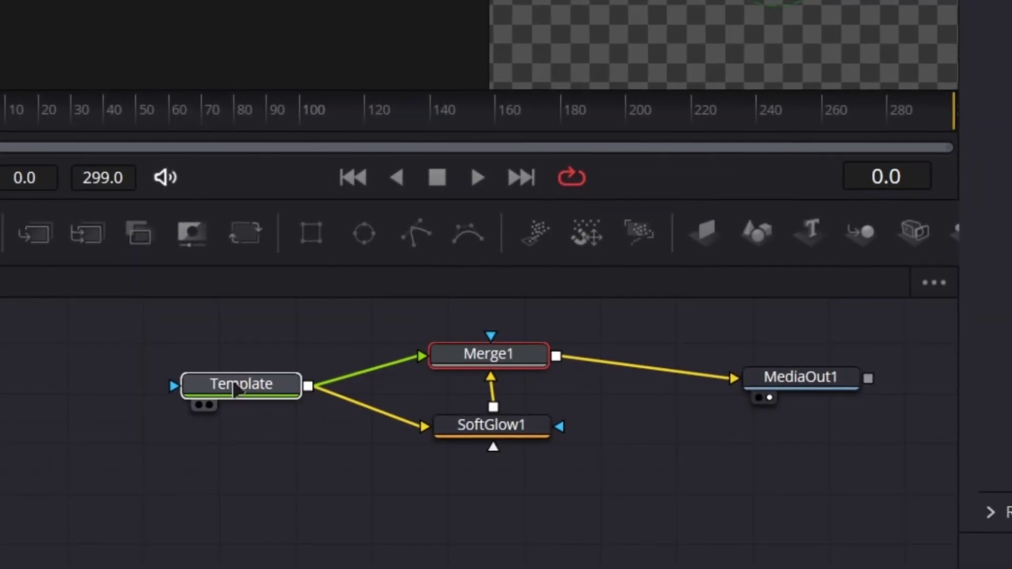
# - Select the Template node in Fusion and look over its Transform, Image and Text settings
pyautogui.click(219, 396)
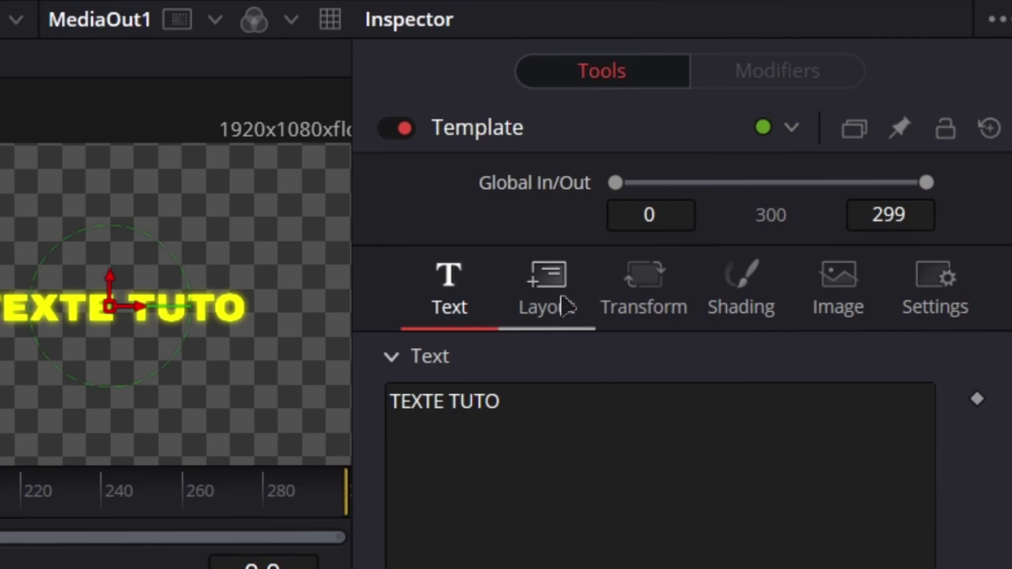
pyautogui.click(643, 292)
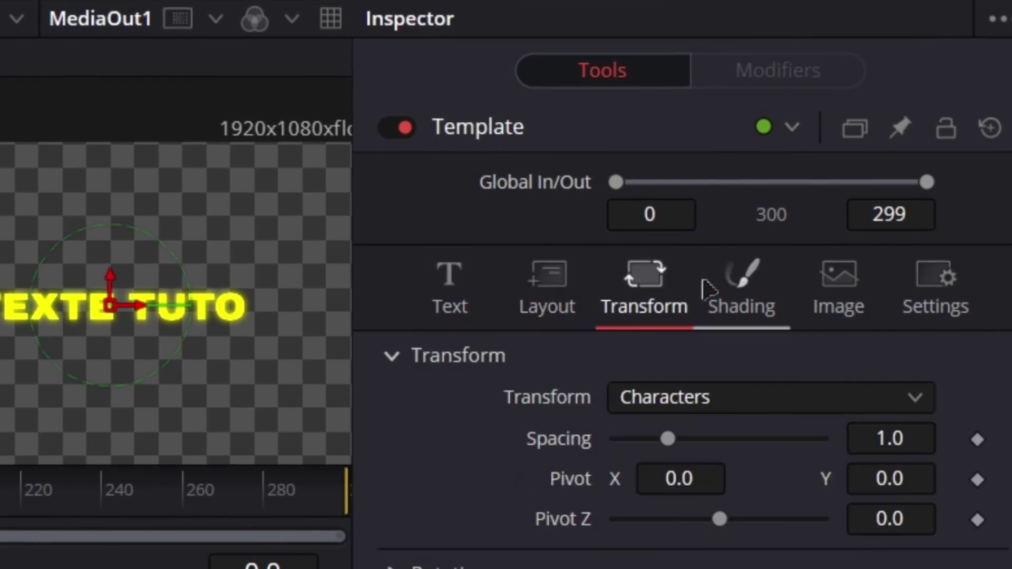
pyautogui.click(838, 289)
pyautogui.click(449, 289)
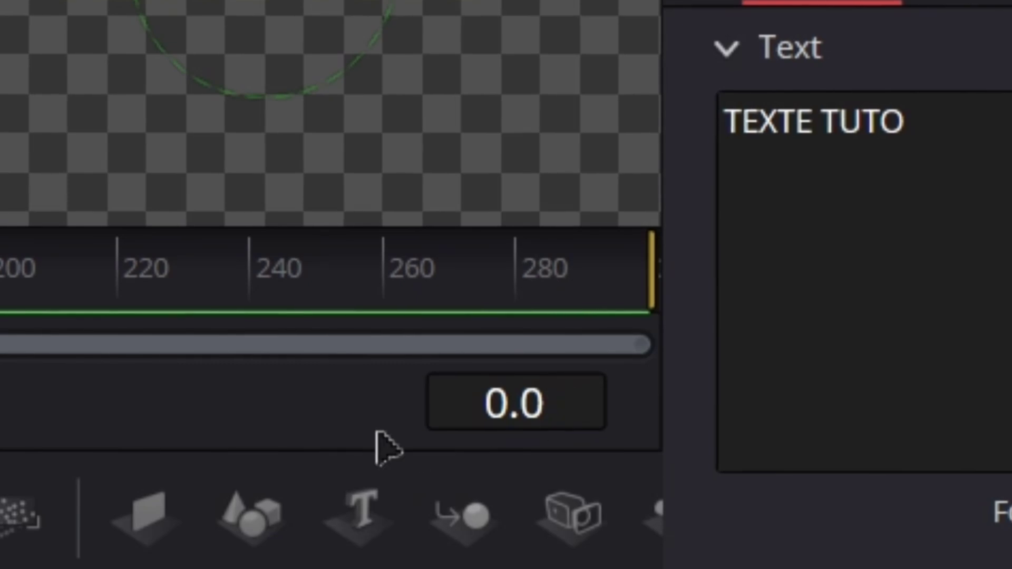
# - At frame 7, keyframe the Template node's text Size at 0.0978
pyautogui.click(567, 403)
pyautogui.write('7')
pyautogui.press('Return')
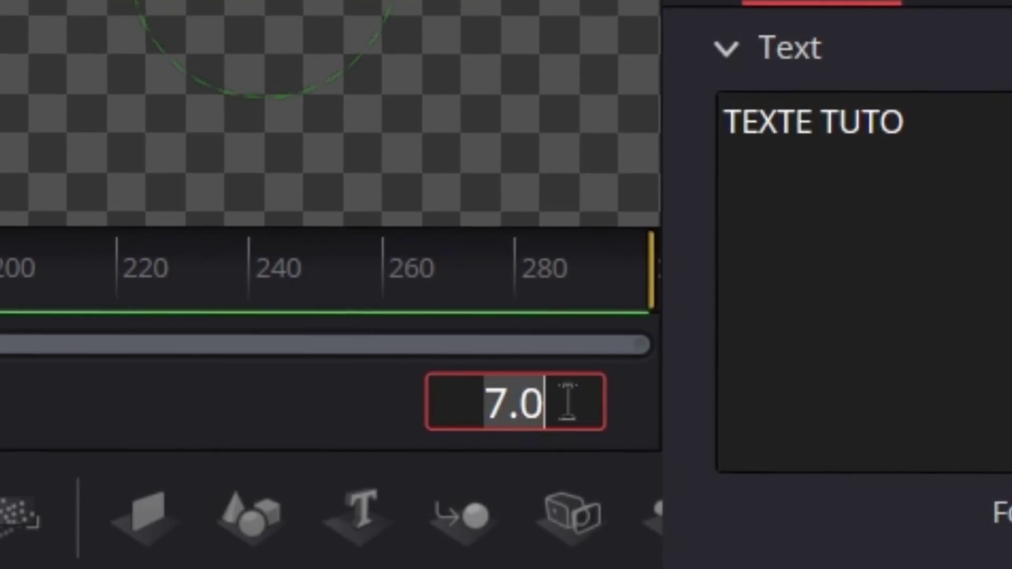
pyautogui.click(922, 321)
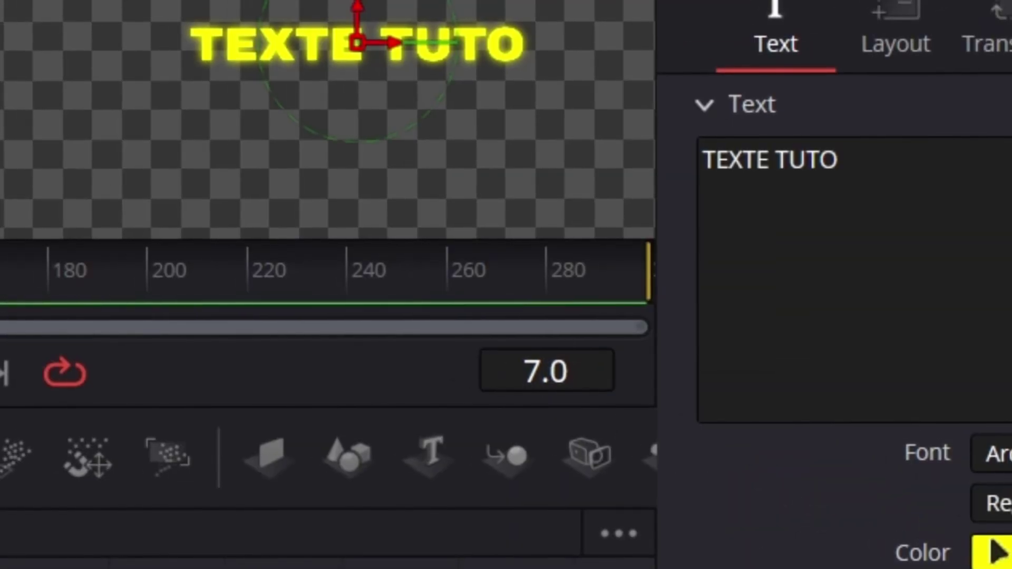
pyautogui.click(562, 387)
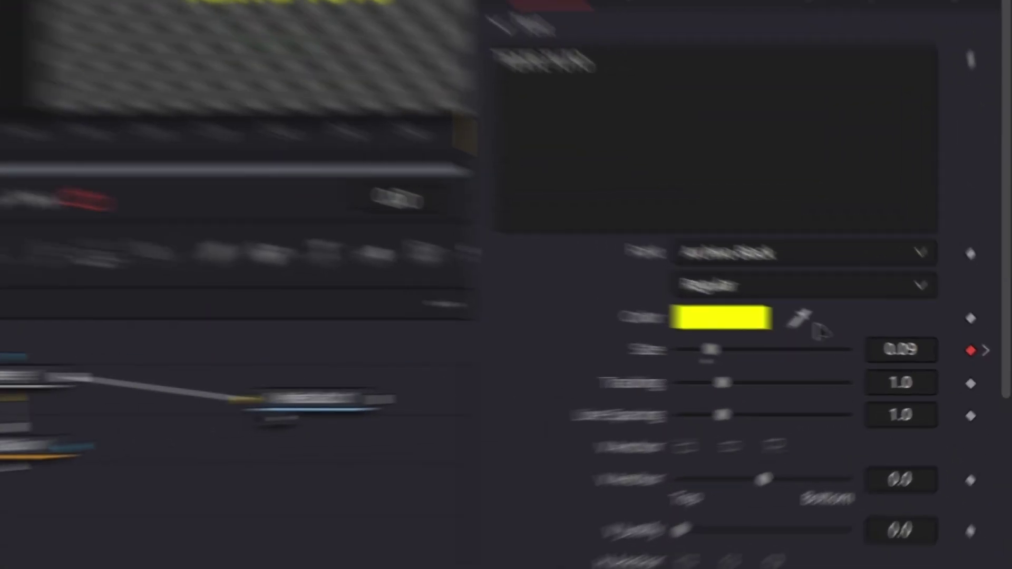
pyautogui.click(923, 350)
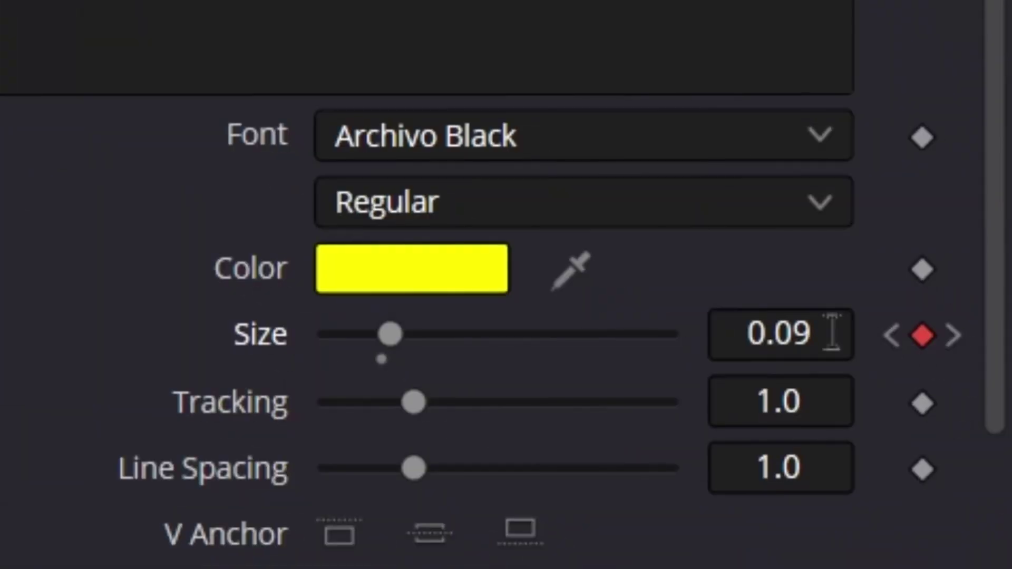
pyautogui.click(829, 334)
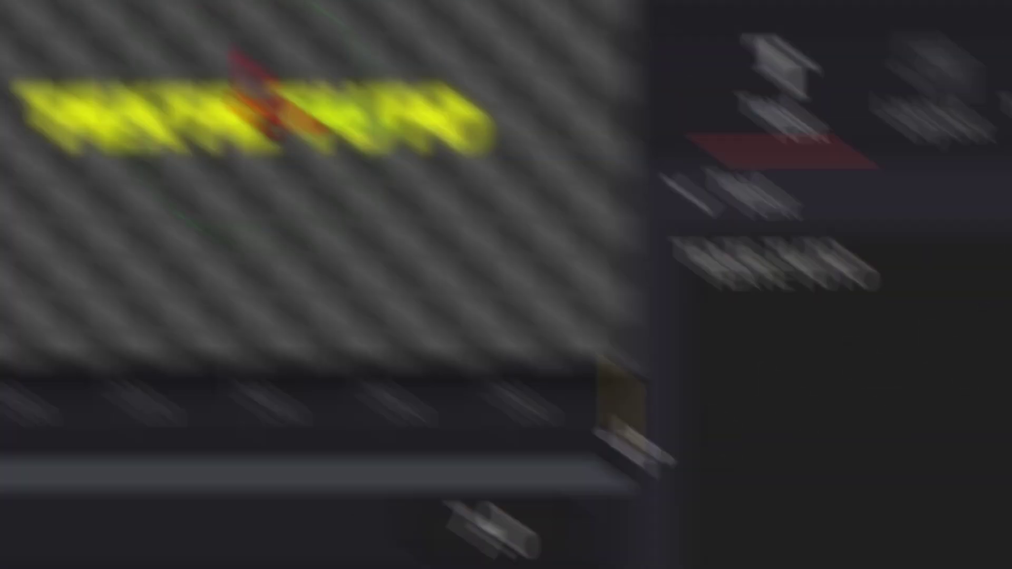
pyautogui.write('5')
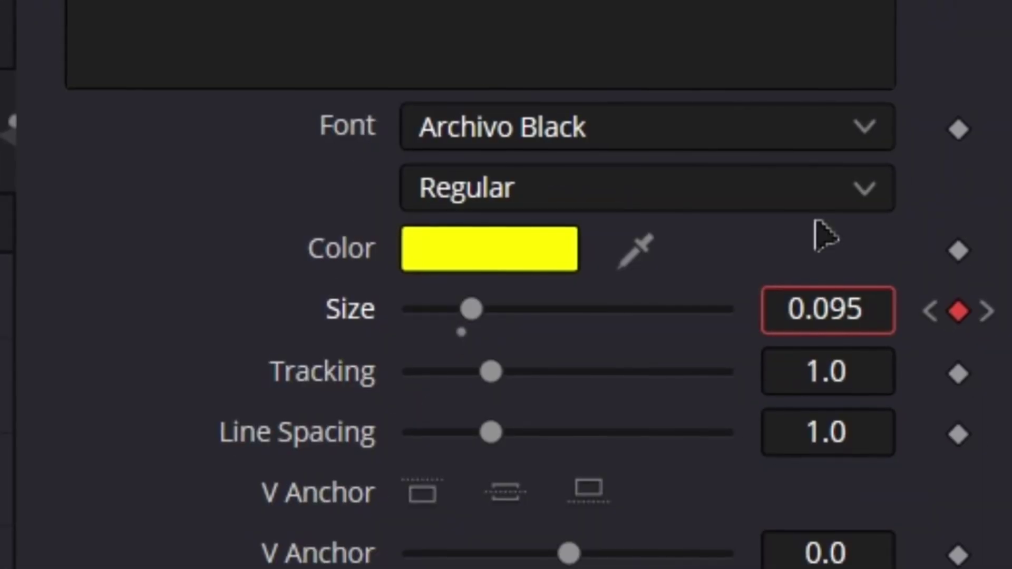
pyautogui.press('BackSpace')
pyautogui.write('78')
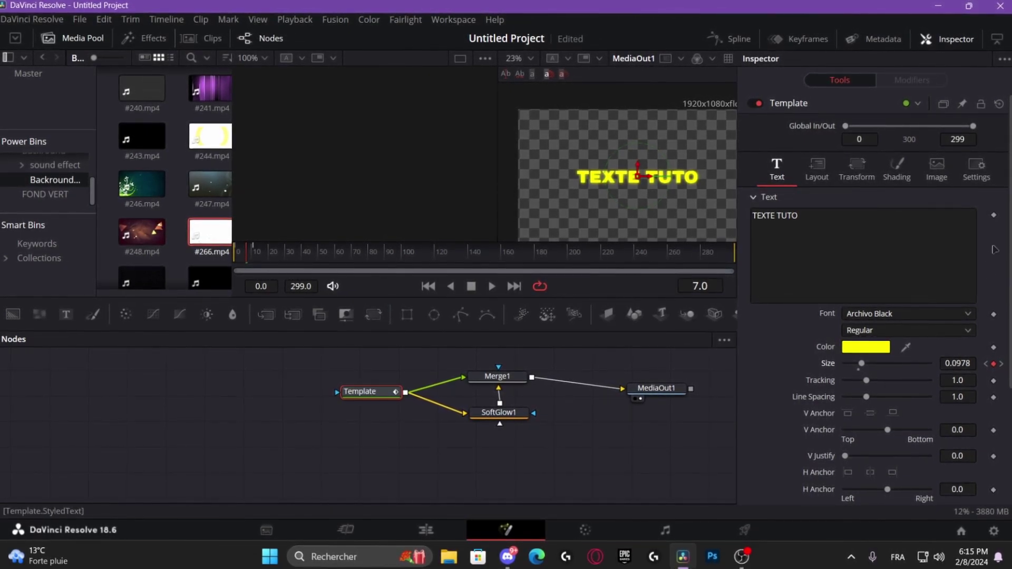
# - Check the Size keyframe at frame 11, return to the start and play the animation
pyautogui.click(1001, 363)
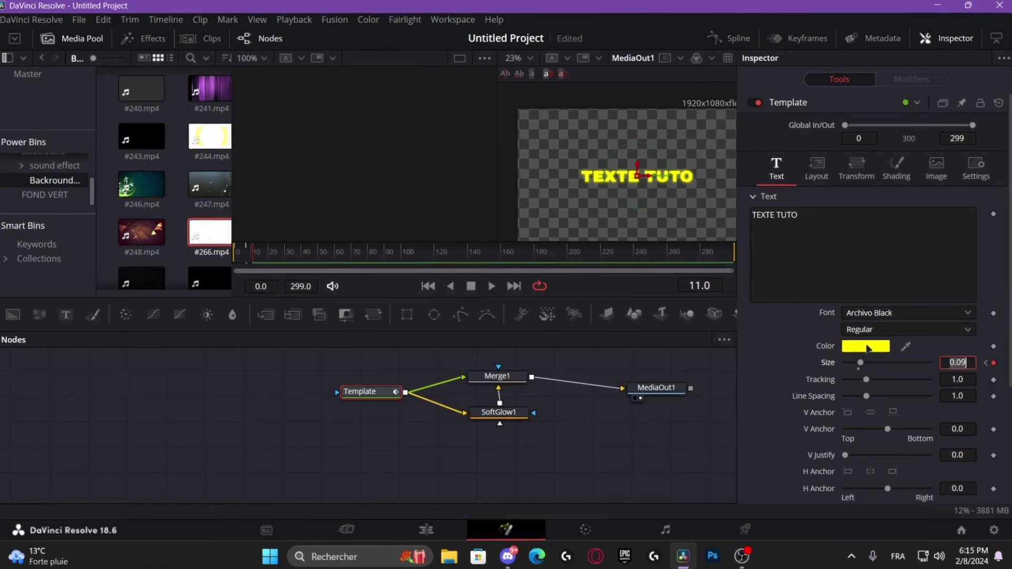
pyautogui.click(236, 252)
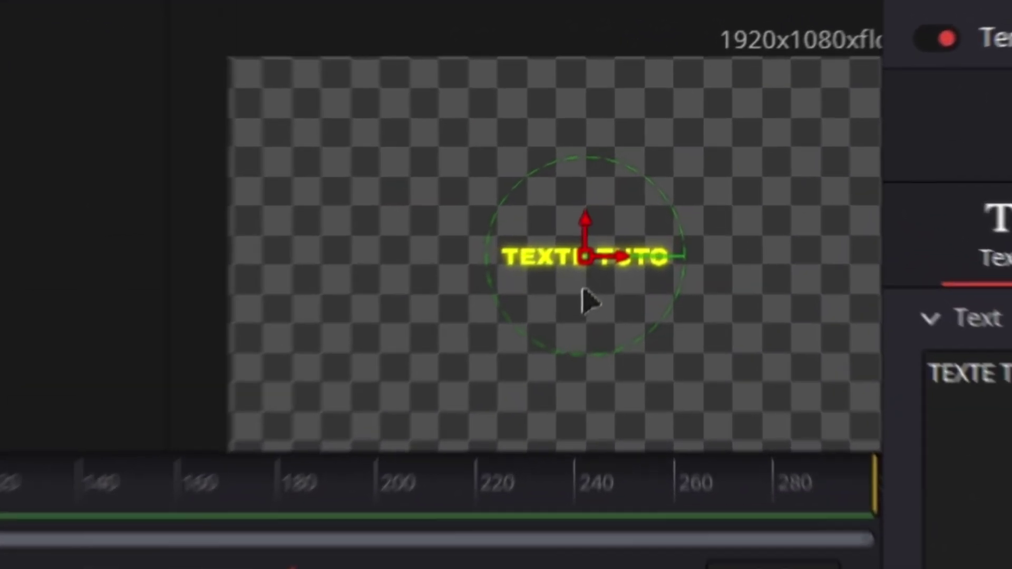
pyautogui.press('space')
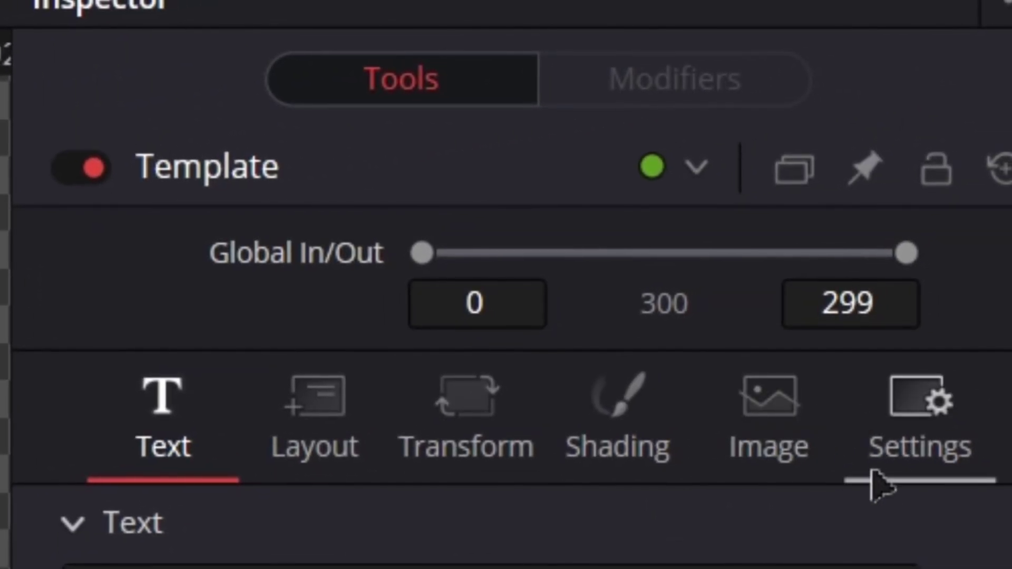
# - Enable Motion Blur on the Template node with Quality 7 and return to its text settings
pyautogui.click(908, 422)
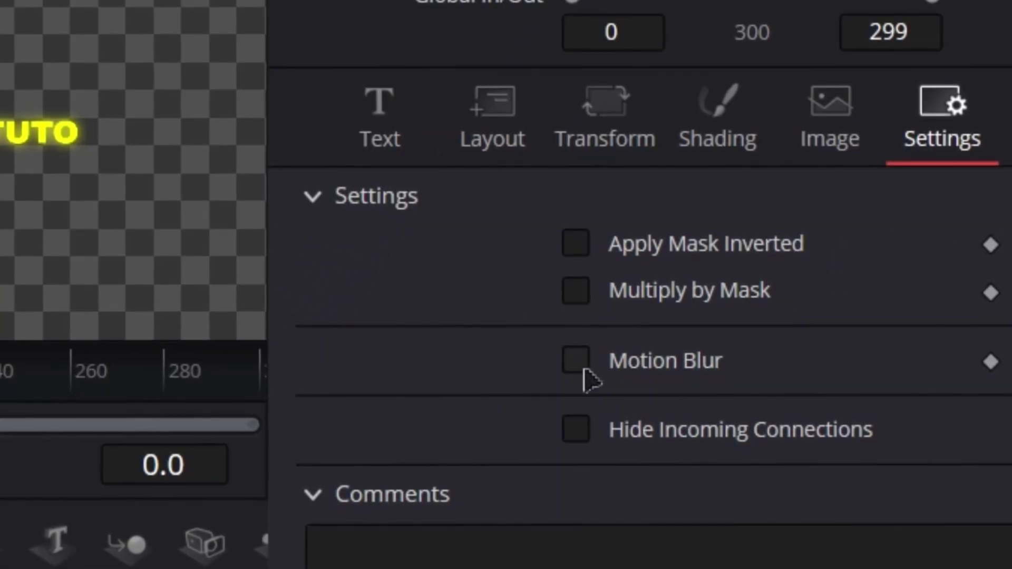
pyautogui.click(576, 361)
pyautogui.moveTo(618, 407); pyautogui.dragTo(750, 431)
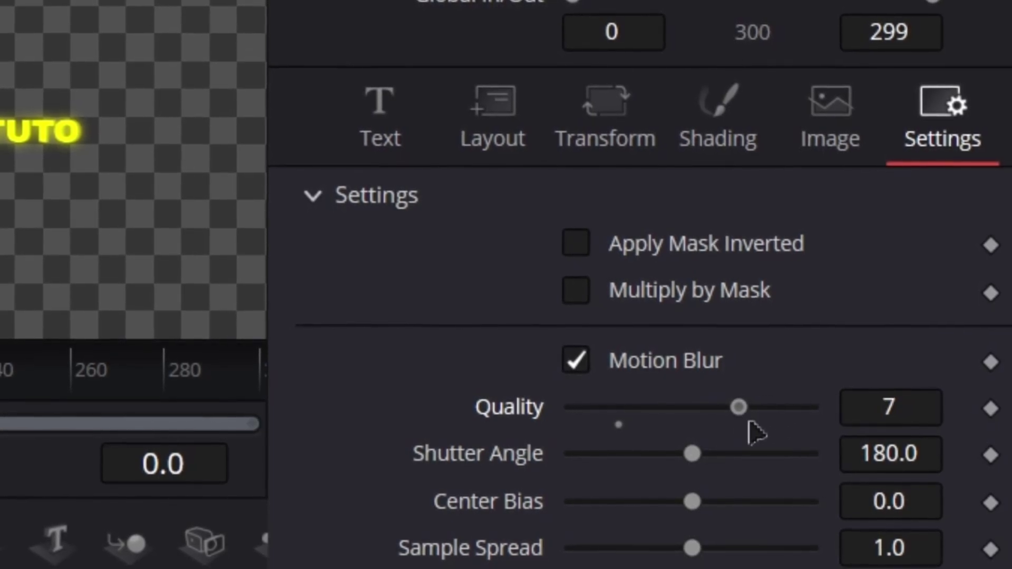
pyautogui.click(378, 142)
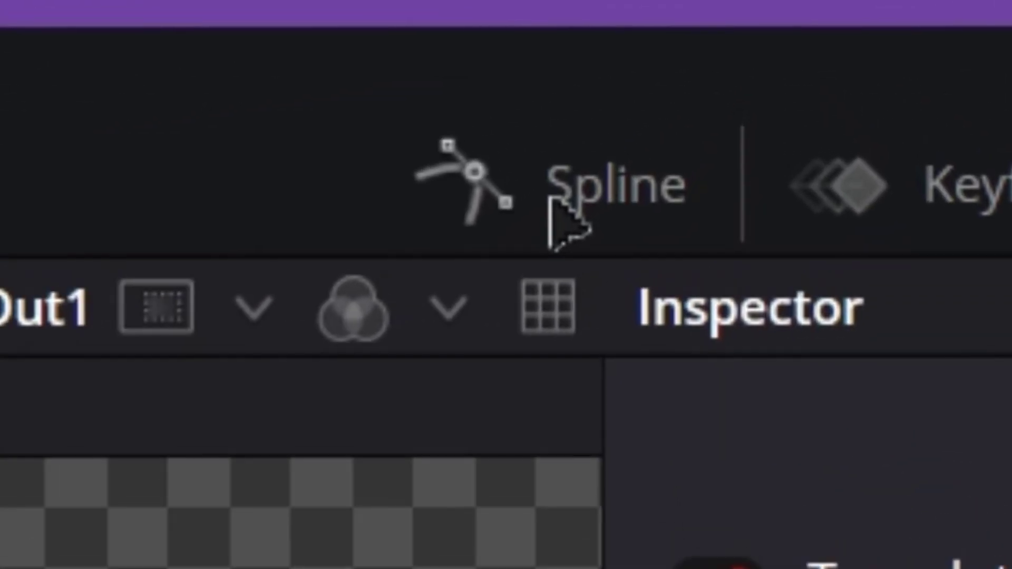
# - Display the Template node's Size curve in an enlarged Spline editor and fit it to the view
pyautogui.click(729, 42)
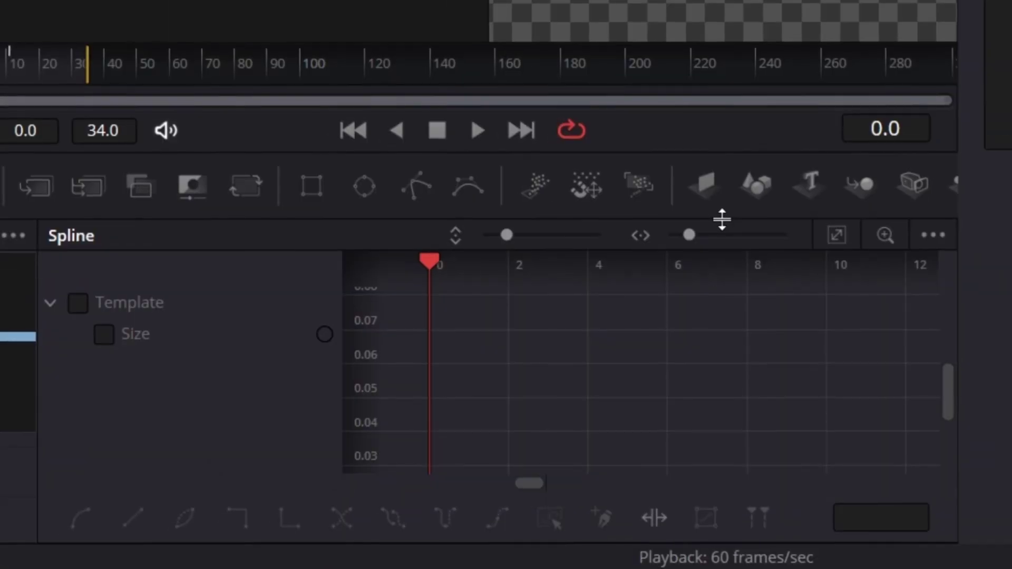
pyautogui.moveTo(726, 222); pyautogui.dragTo(717, 166)
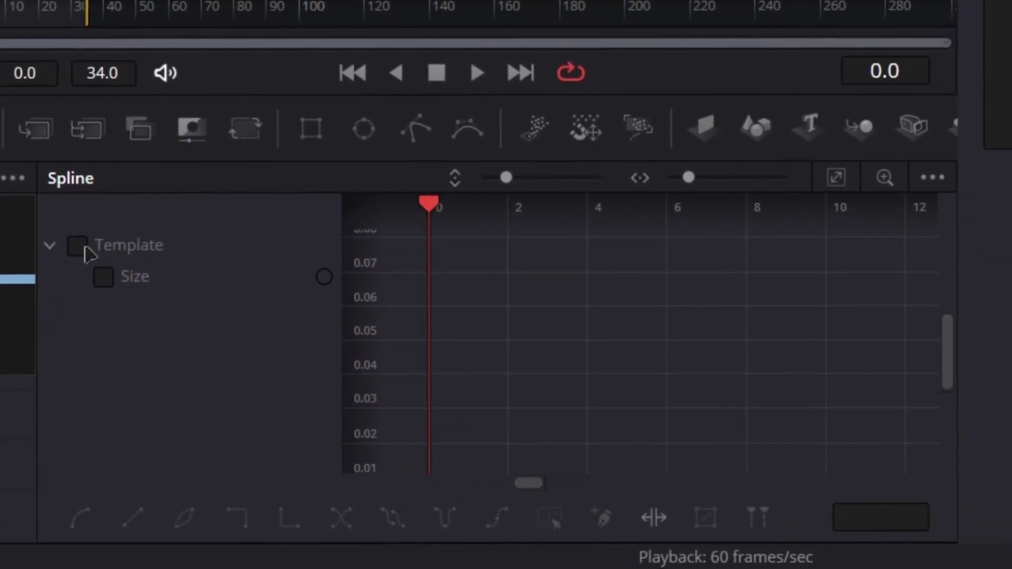
pyautogui.click(109, 278)
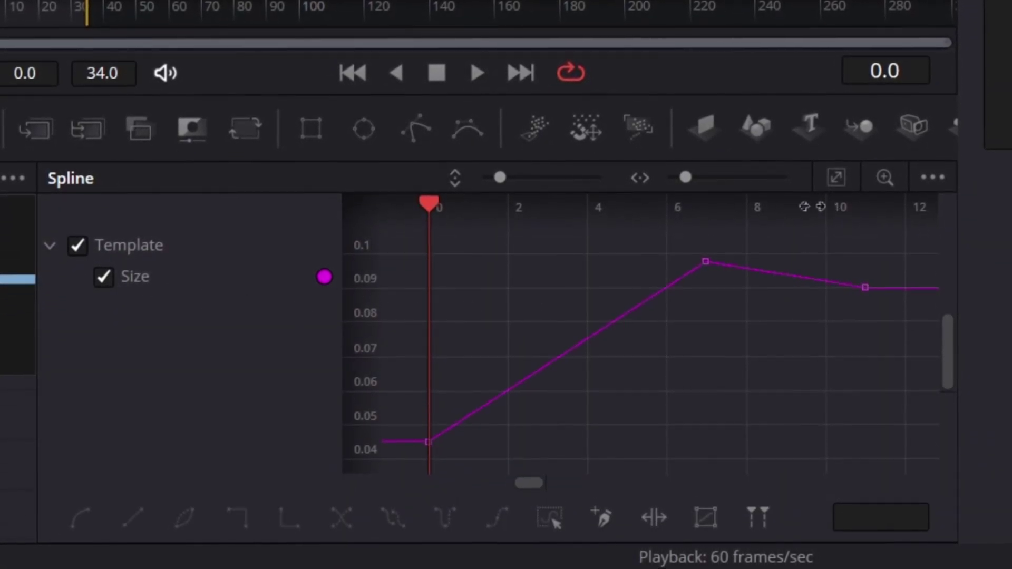
pyautogui.click(836, 183)
# - Smooth all keyframes of the Size curve and scrub through the animation
pyautogui.hotkey('ctrl', 'a')
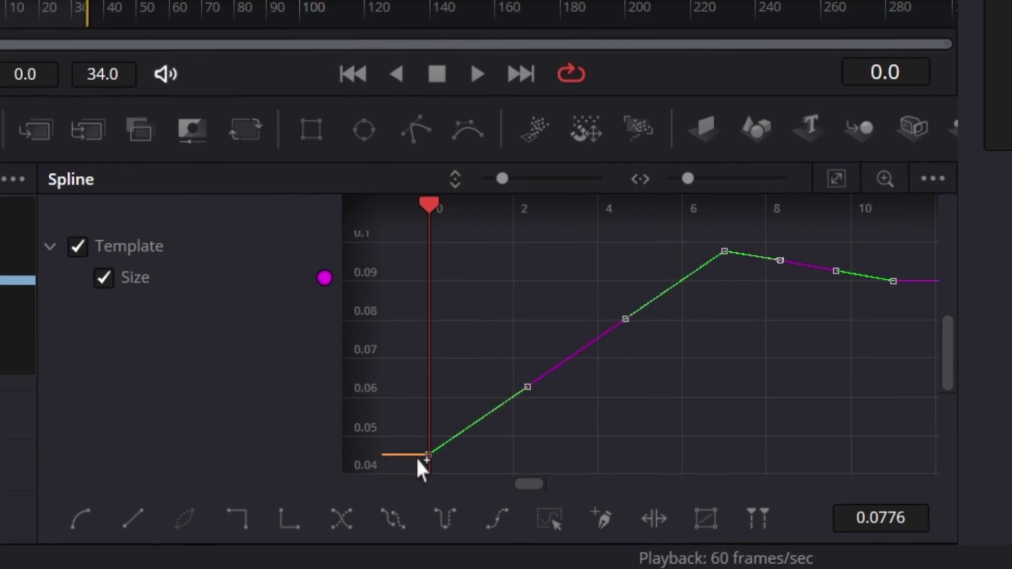
pyautogui.click(81, 518)
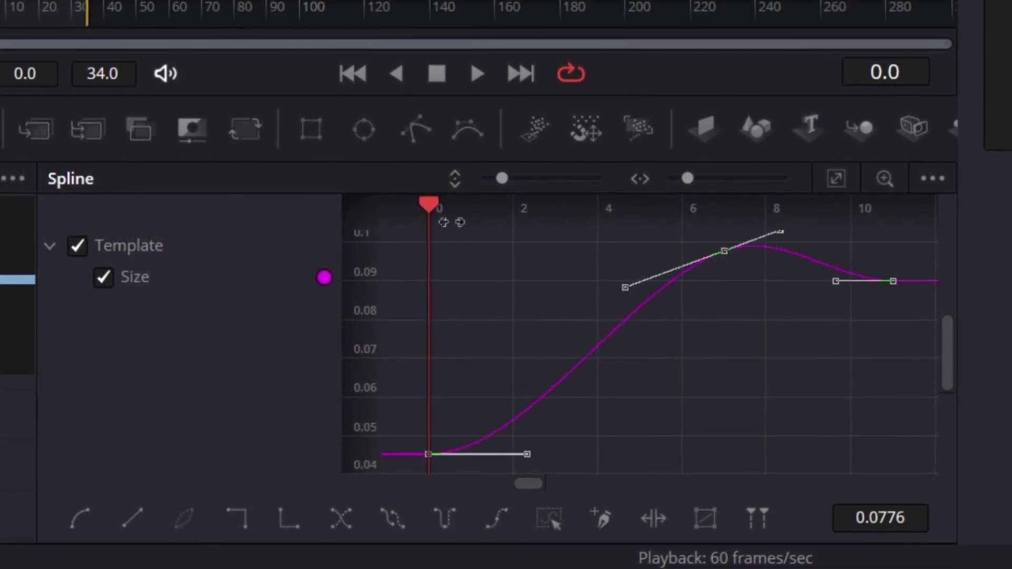
pyautogui.moveTo(429, 213); pyautogui.dragTo(680, 330)
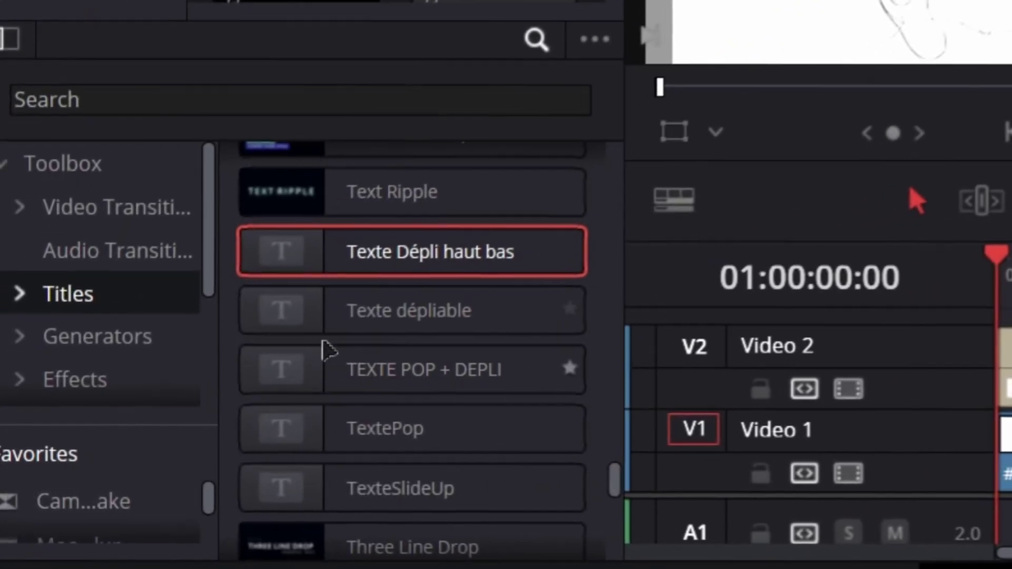
# - Place the TextePop title on Video 2 and open the Text+ clip in Fusion
pyautogui.moveTo(399, 270); pyautogui.dragTo(903, 362)
pyautogui.rightClick(457, 437)
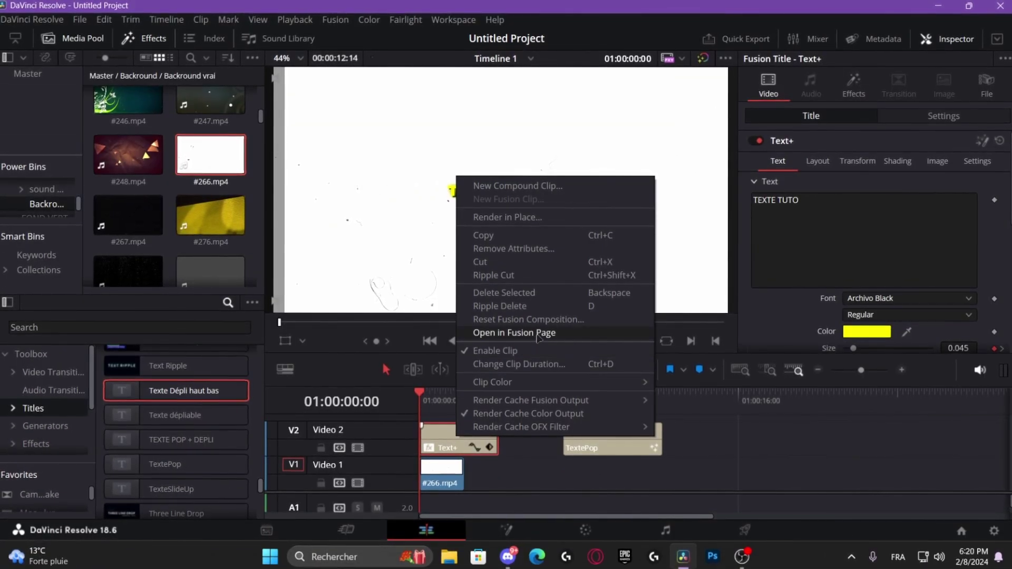
pyautogui.click(538, 333)
# - Start saving the Template node's settings to a file and create the folder Texte tuto in Vidéos for it
pyautogui.rightClick(75, 461)
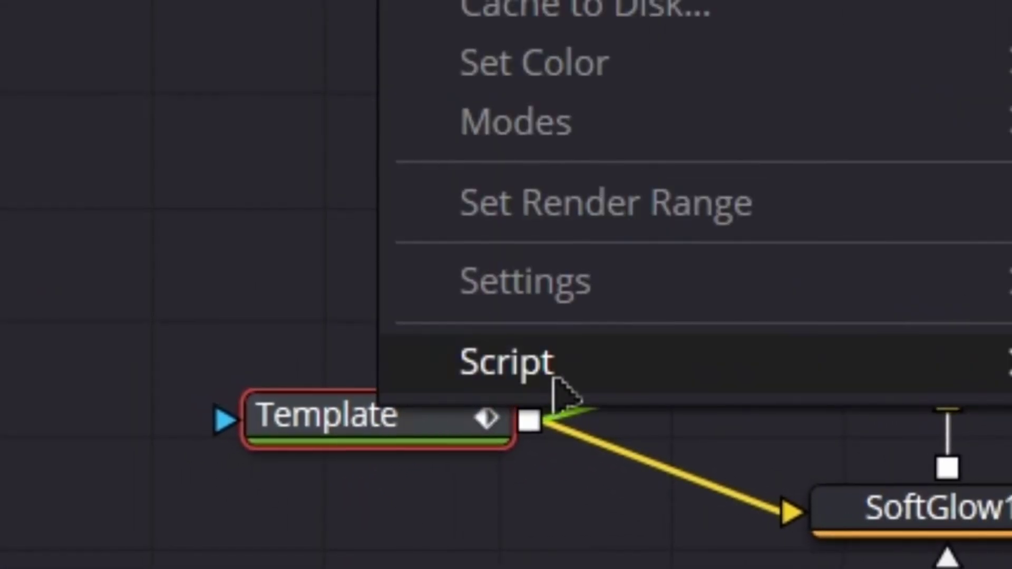
pyautogui.moveTo(627, 295)
pyautogui.click(578, 269)
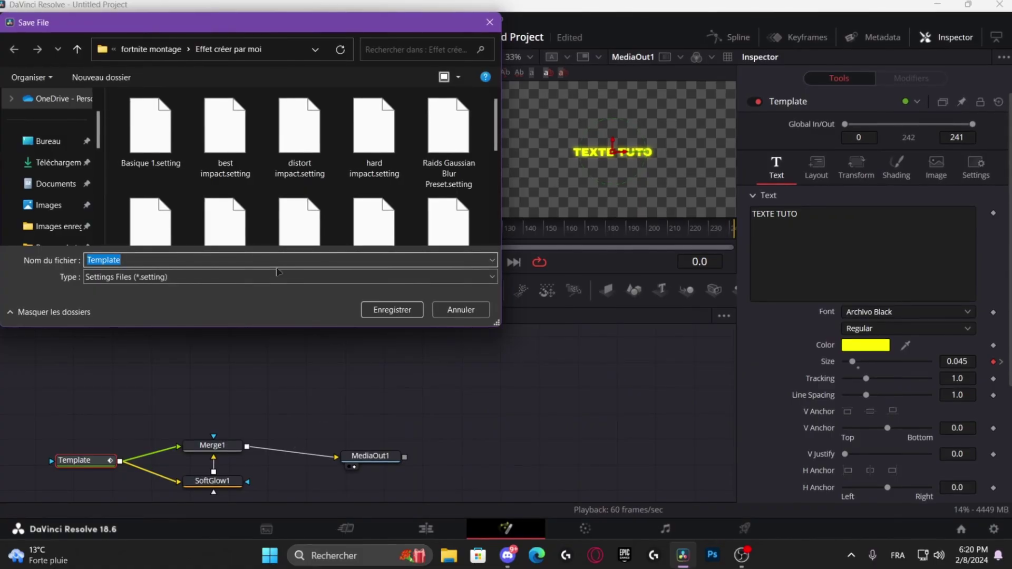
pyautogui.scroll(-5, 300, 174)
pyautogui.scroll(5, 219, 232)
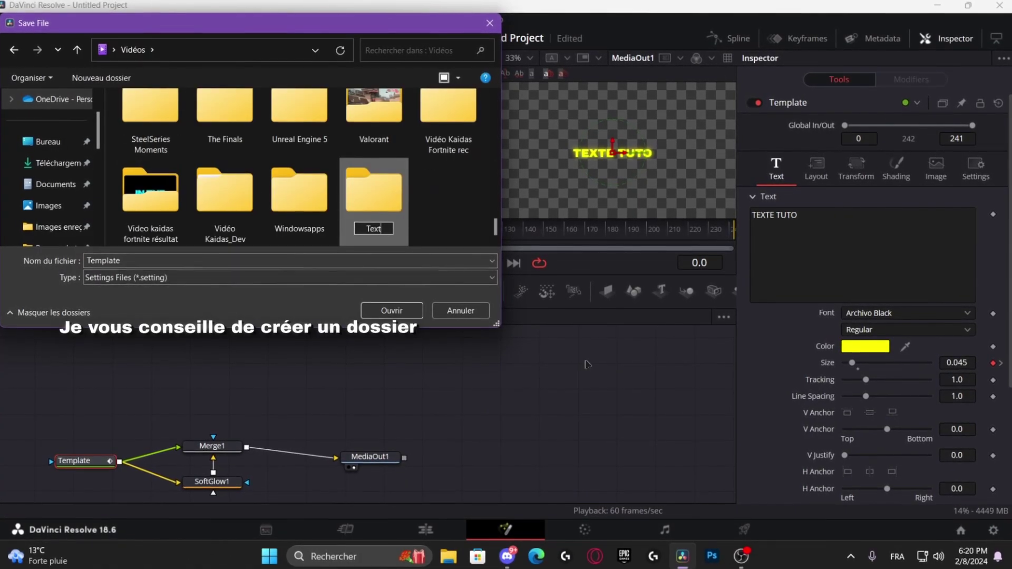
pyautogui.write('e tuto')
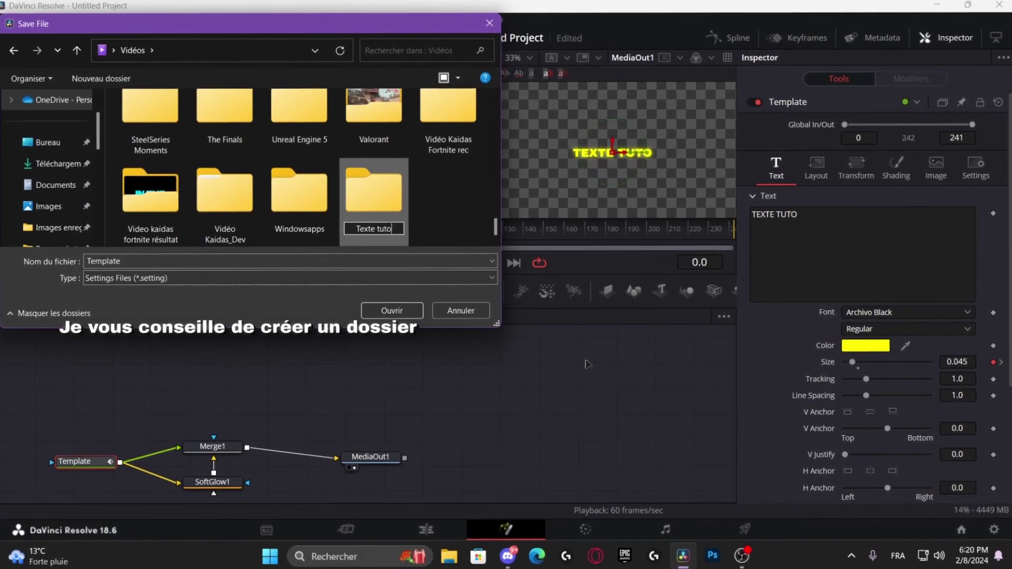
pyautogui.press('Return')
pyautogui.press('Return')
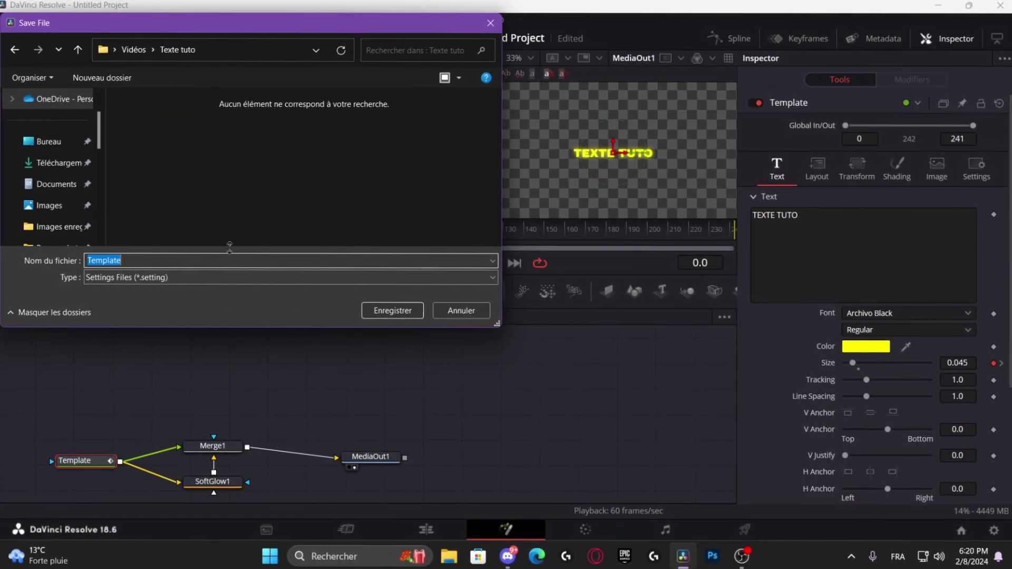
# - Save the Template node's settings file as TEXT DU TUO in the Texte tuto folder
pyautogui.write('TEXT')
pyautogui.write('E TUTO')
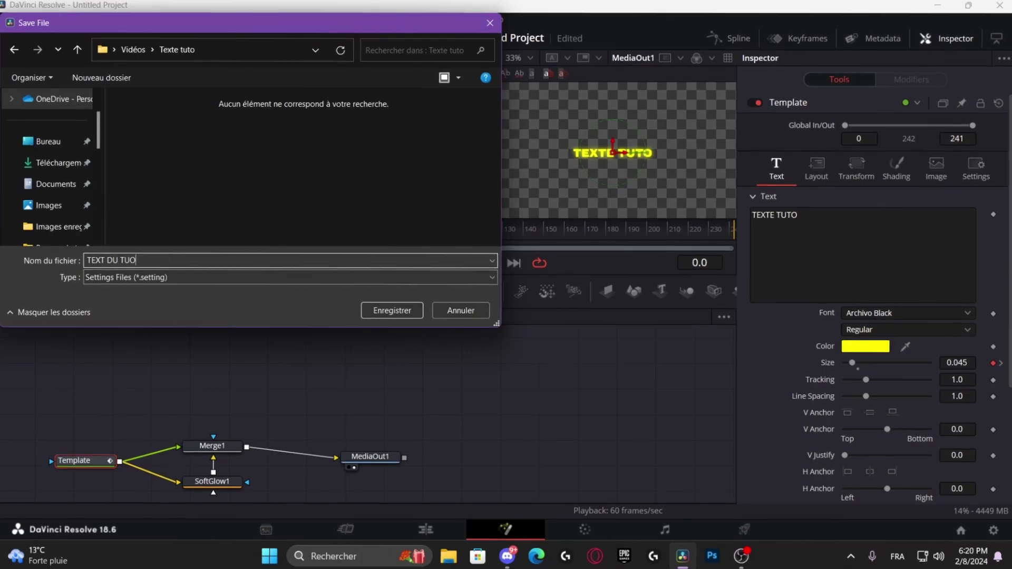
pyautogui.press('Return')
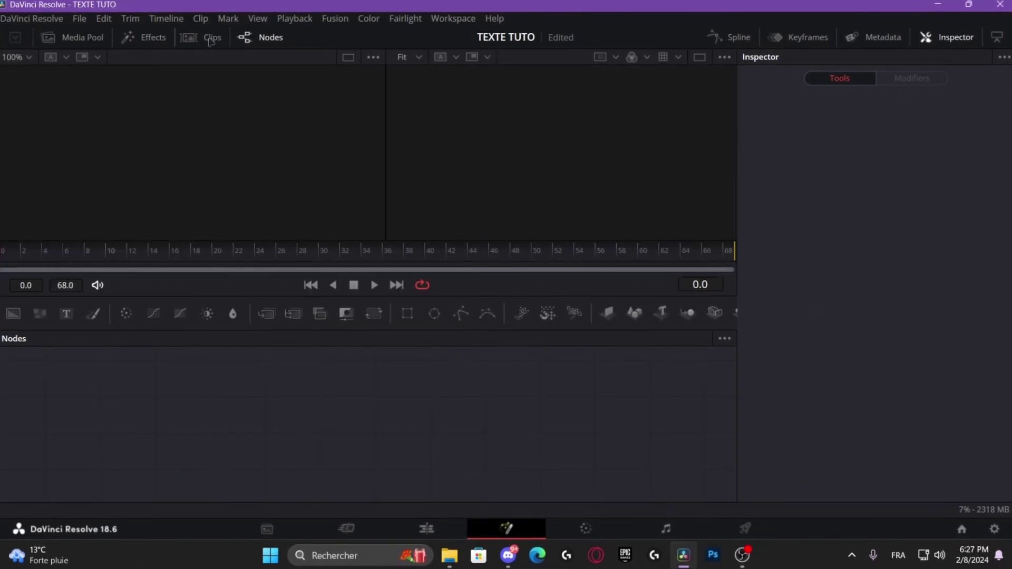
# - Show the Titles category of the Edit templates in the effects library and browse down to the text titles
pyautogui.click(139, 38)
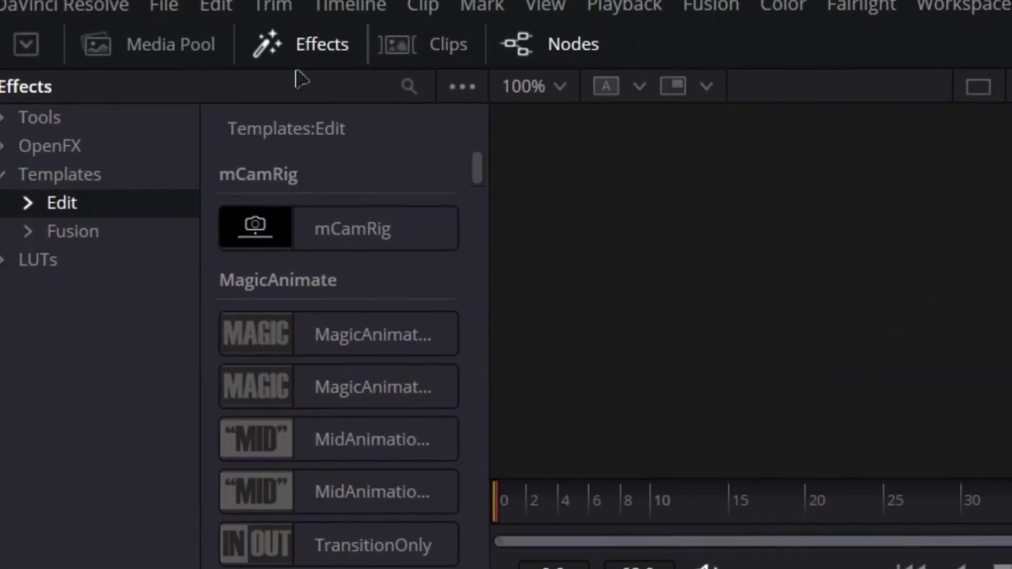
pyautogui.click(27, 202)
pyautogui.click(98, 232)
pyautogui.scroll(-15, 484, 456)
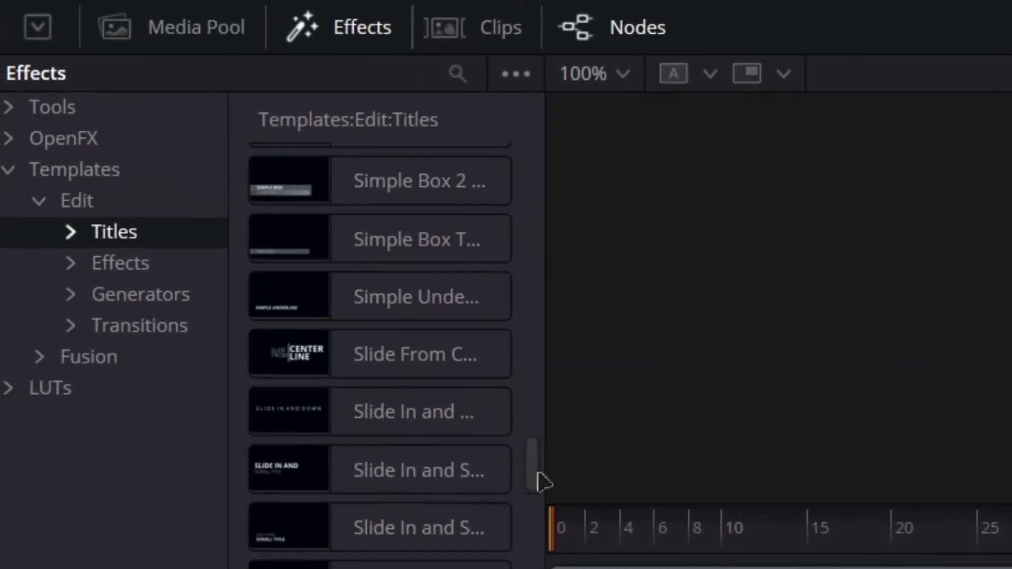
pyautogui.moveTo(541, 479); pyautogui.dragTo(537, 564)
# - Add TEXT DU TUO.setting from the Texte tuto folder in File Explorer to the Titles category of the Edit templates
pyautogui.click(399, 377)
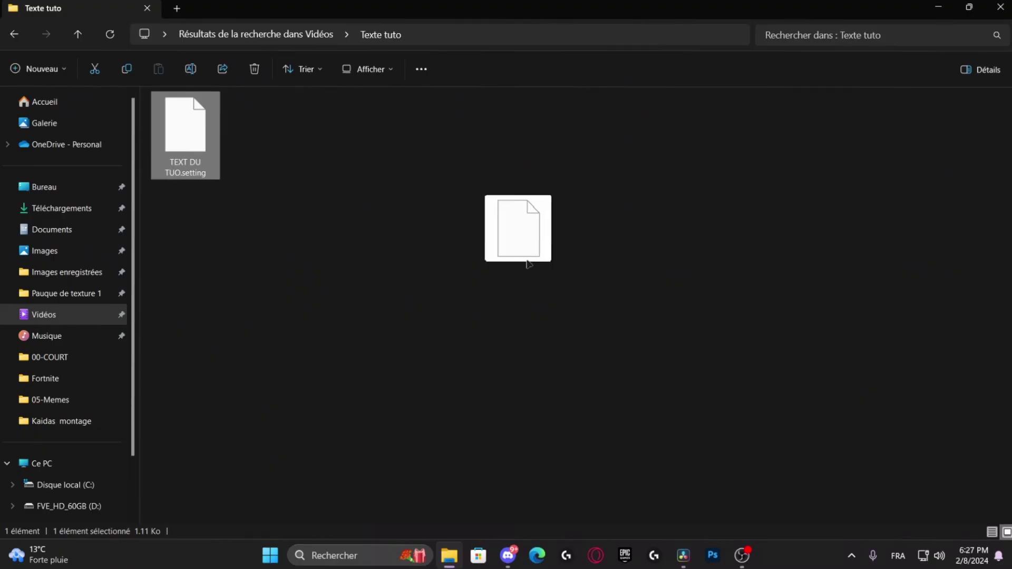
pyautogui.moveTo(526, 262); pyautogui.dragTo(105, 246)
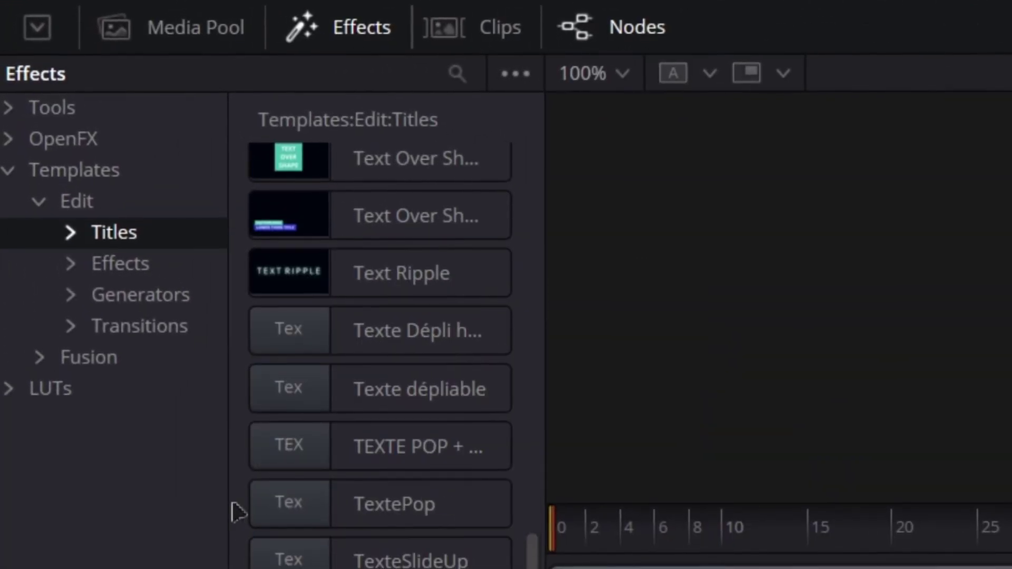
pyautogui.scroll(3, 295, 256)
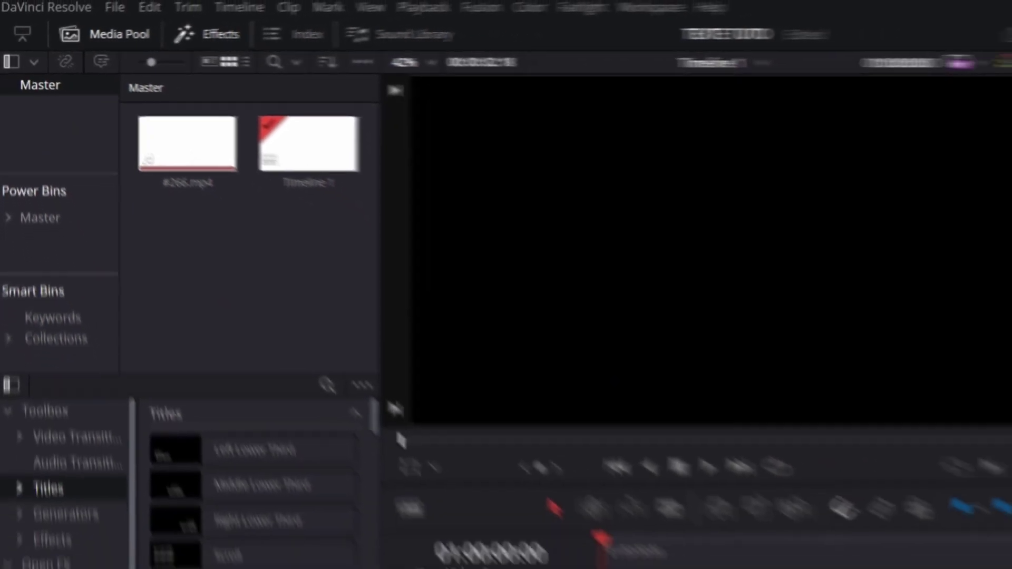
# - Add the TEXT DU TUO title at the start of Video 2 on the edit timeline and play it
pyautogui.moveTo(374, 421); pyautogui.dragTo(378, 568)
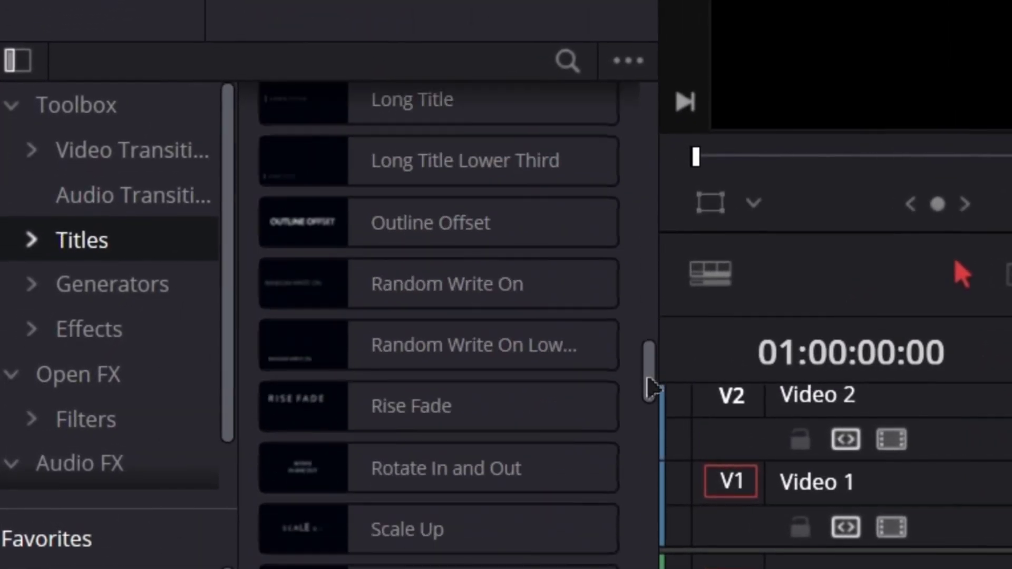
pyautogui.moveTo(652, 388); pyautogui.dragTo(660, 418)
pyautogui.moveTo(429, 434); pyautogui.dragTo(474, 369)
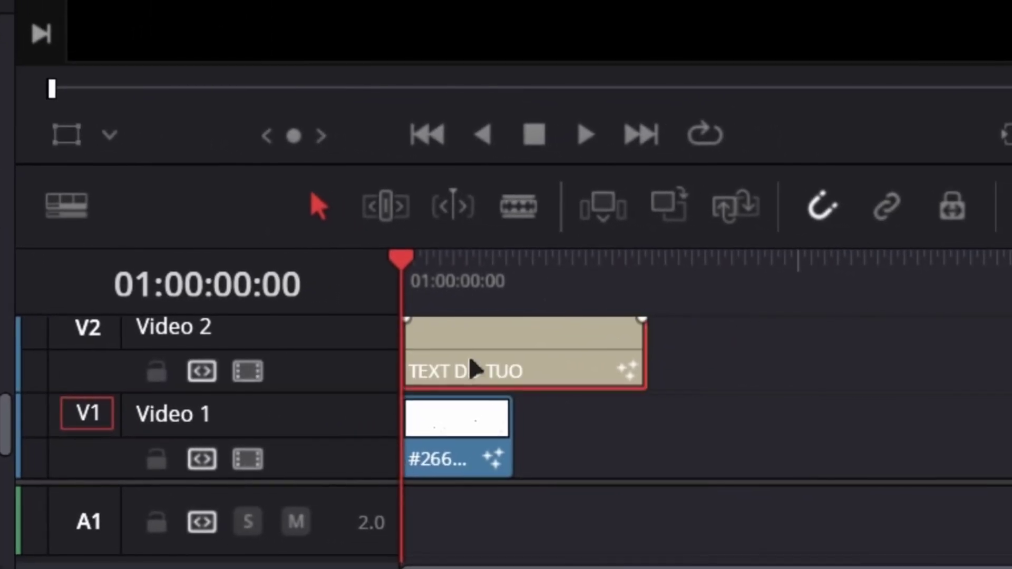
pyautogui.press('space')
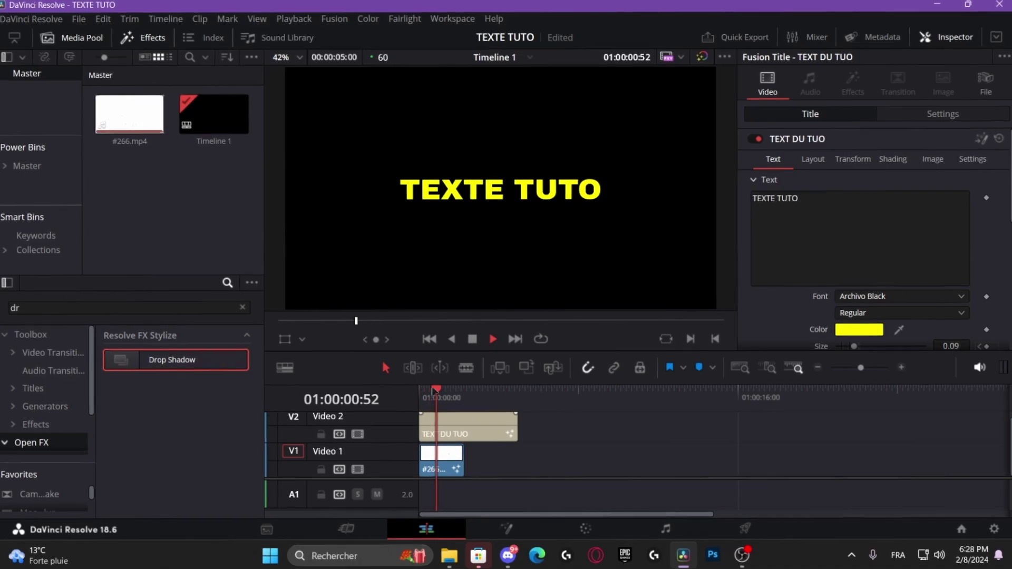
# - Undo placing the TEXT DU TUO title and place it again at the start of Video 2 from the Titles category
pyautogui.press('space')
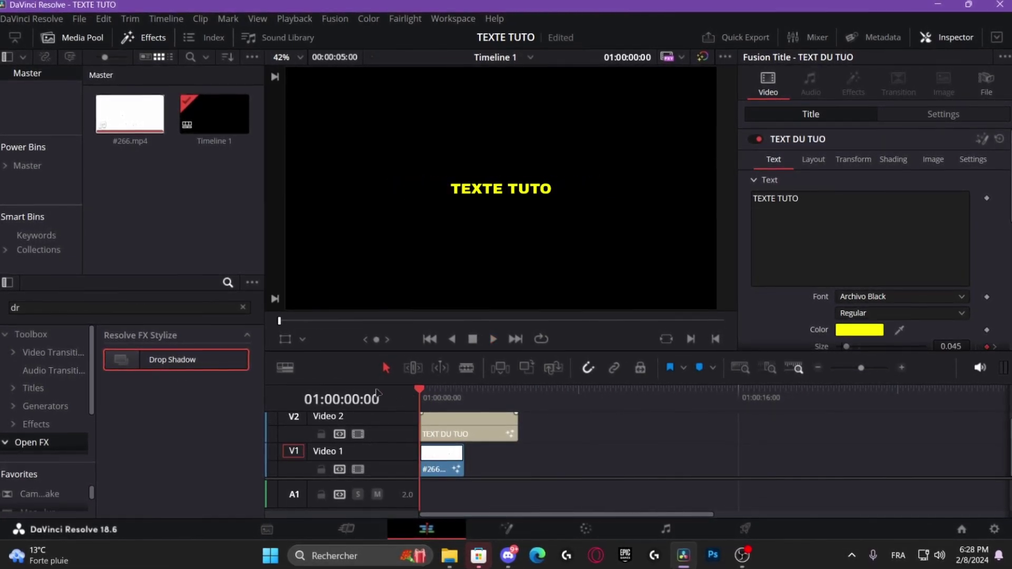
pyautogui.hotkey('ctrl', 'z')
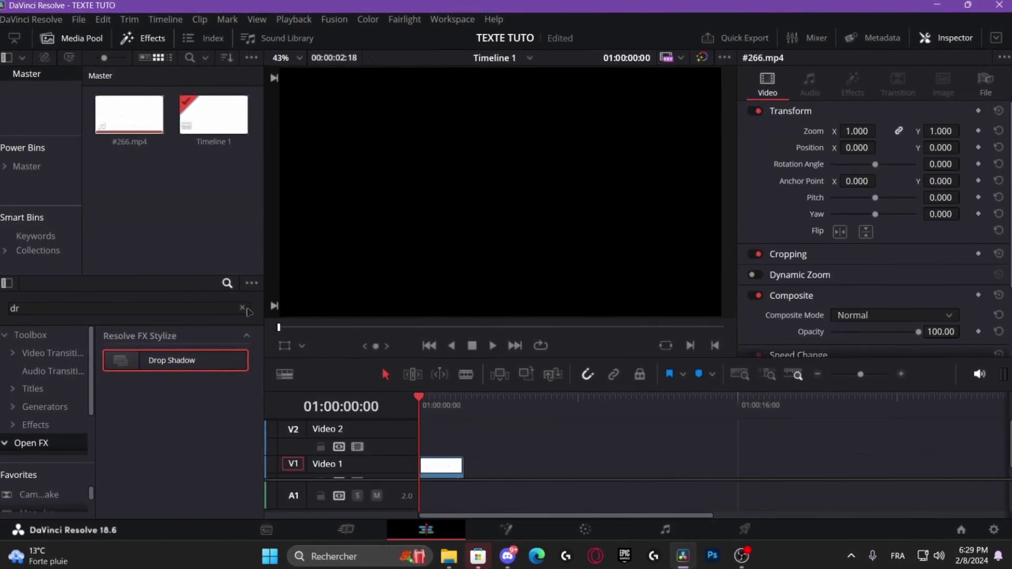
pyautogui.click(32, 388)
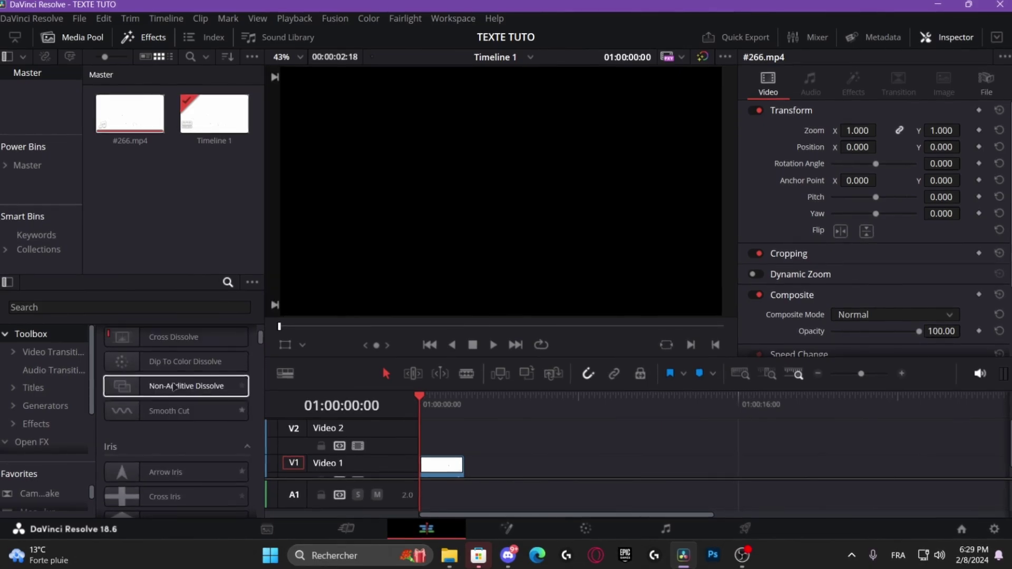
pyautogui.moveTo(158, 429); pyautogui.dragTo(427, 440)
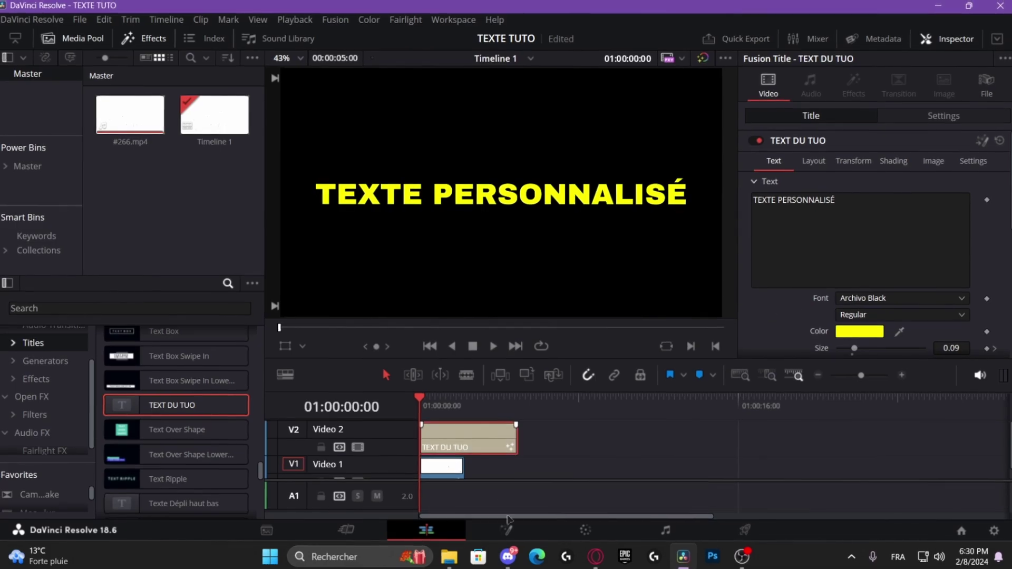
# - Open the TEXT DU TUO title in Fusion and look through the Template node's text and layout parameters
pyautogui.click(506, 528)
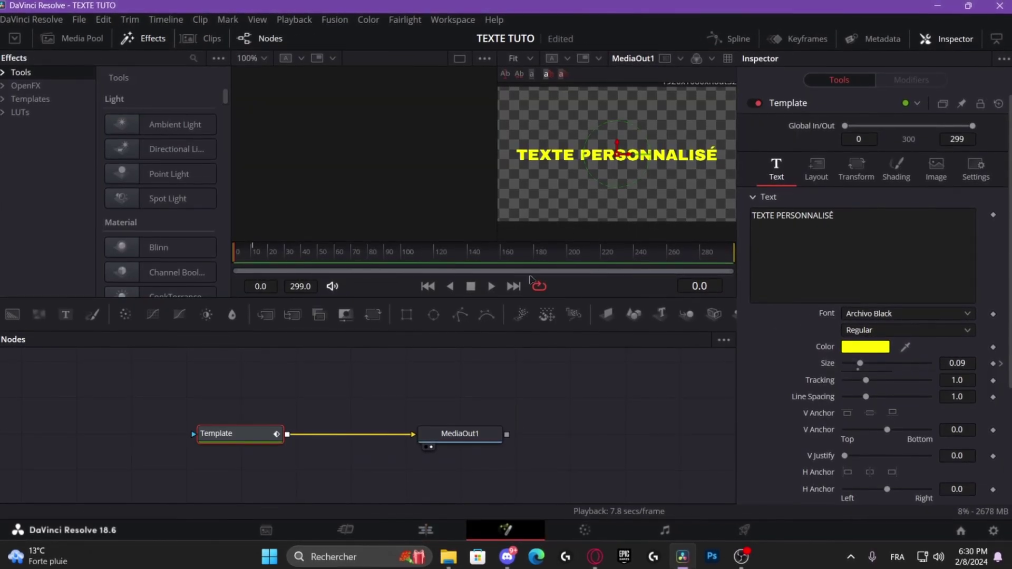
pyautogui.click(240, 275)
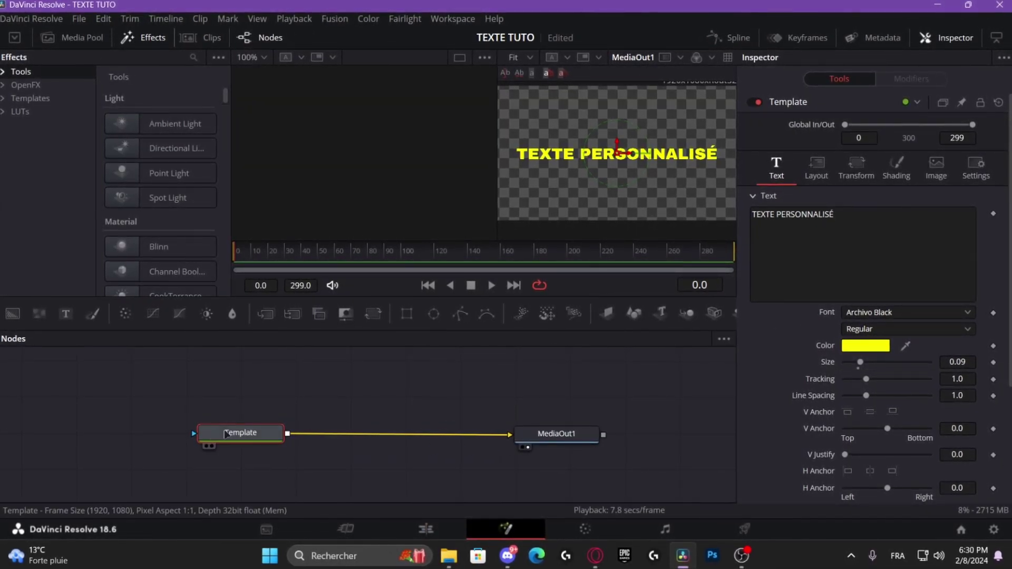
pyautogui.scroll(-3, 827, 364)
pyautogui.scroll(3, 827, 364)
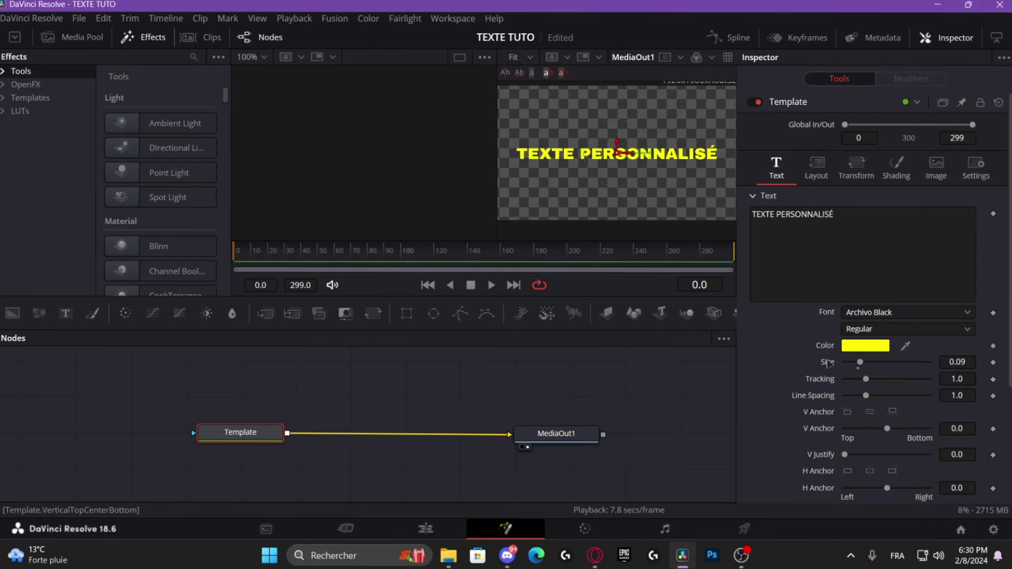
pyautogui.click(815, 184)
pyautogui.moveTo(886, 231); pyautogui.dragTo(853, 231)
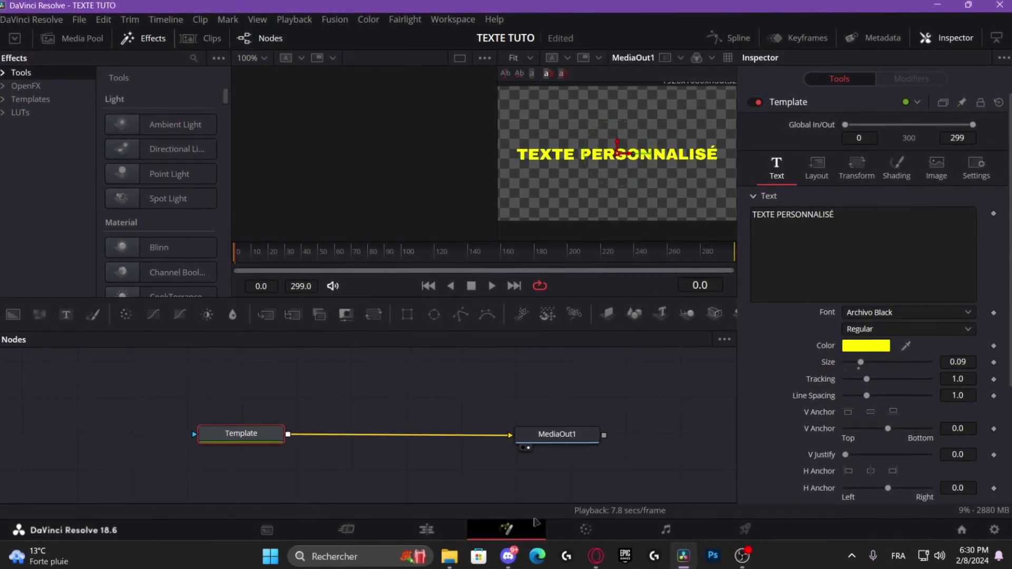
# - Compare the title's parameters on the Edit page with the Template node's Transform and Settings parameters in Fusion
pyautogui.click(426, 529)
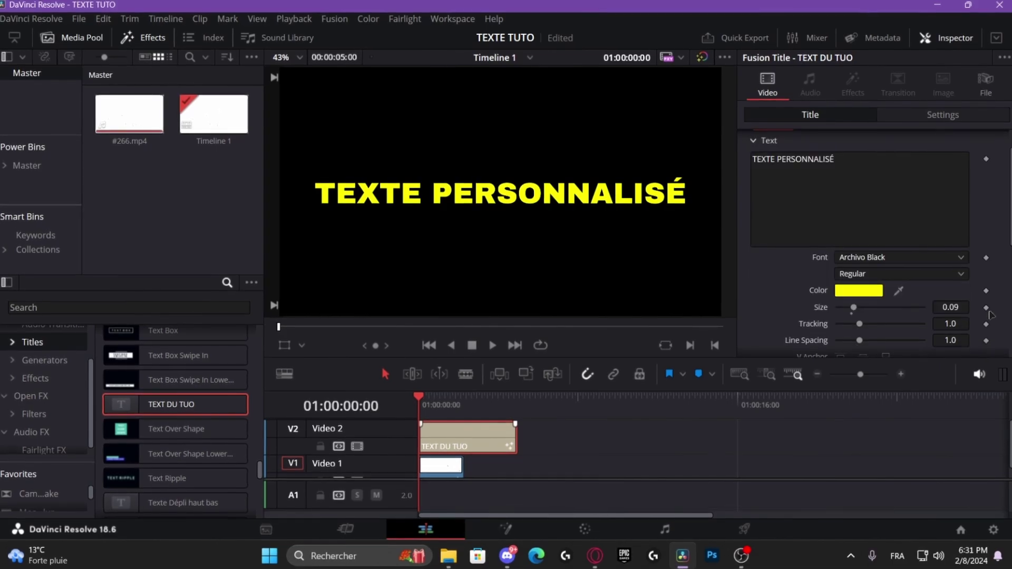
pyautogui.hotkey('shift', '5')
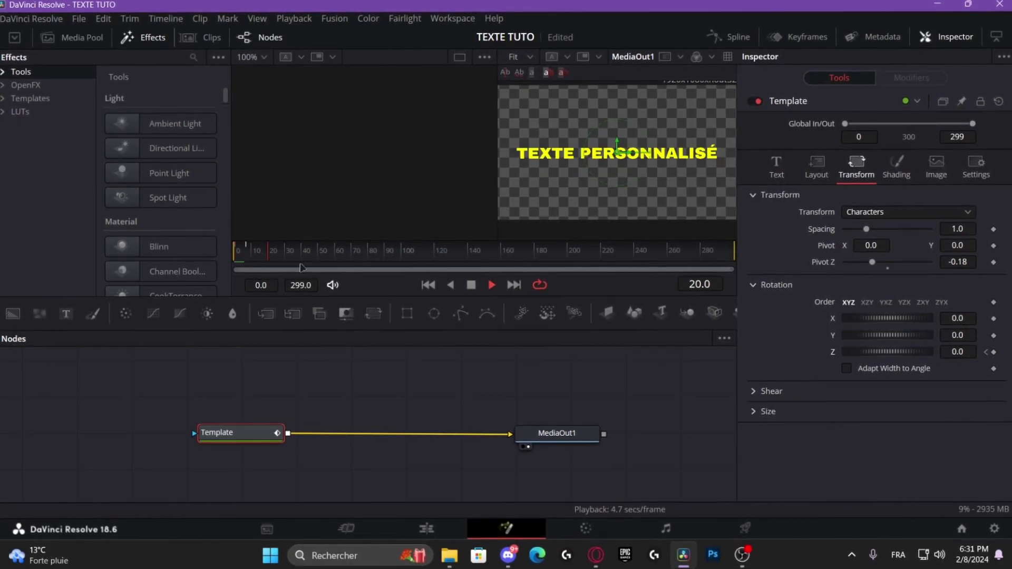
pyautogui.click(749, 38)
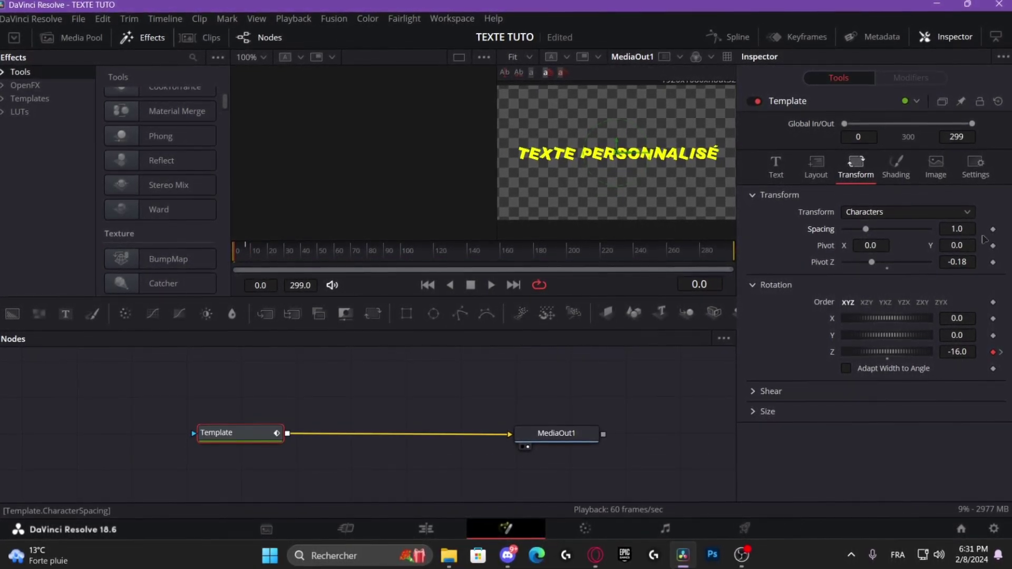
pyautogui.click(969, 169)
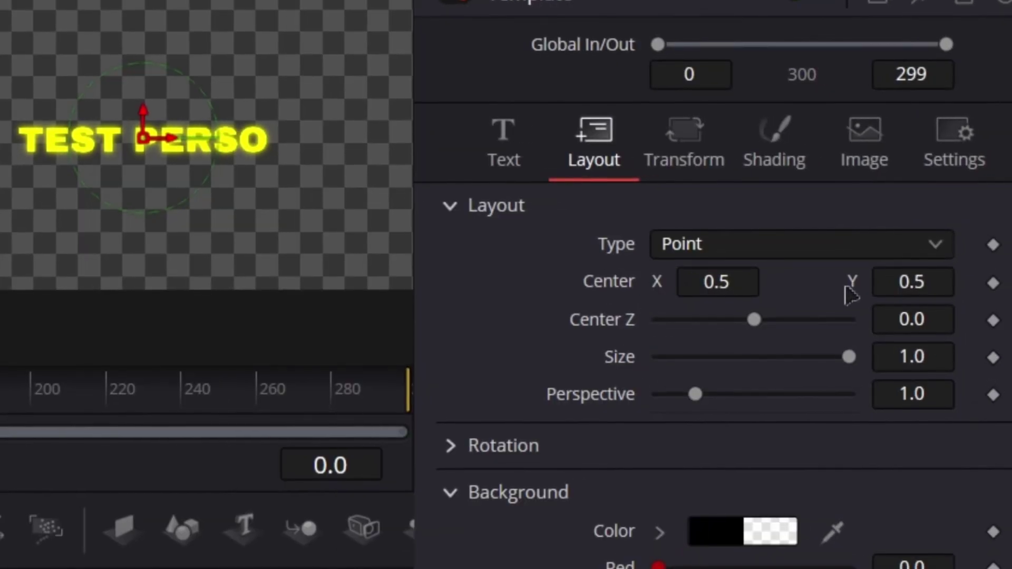
# - Keyframe the Template's Layout Center at frames 0 and 15, moving the text just below the image at frame 0, and preview the motion
pyautogui.click(994, 283)
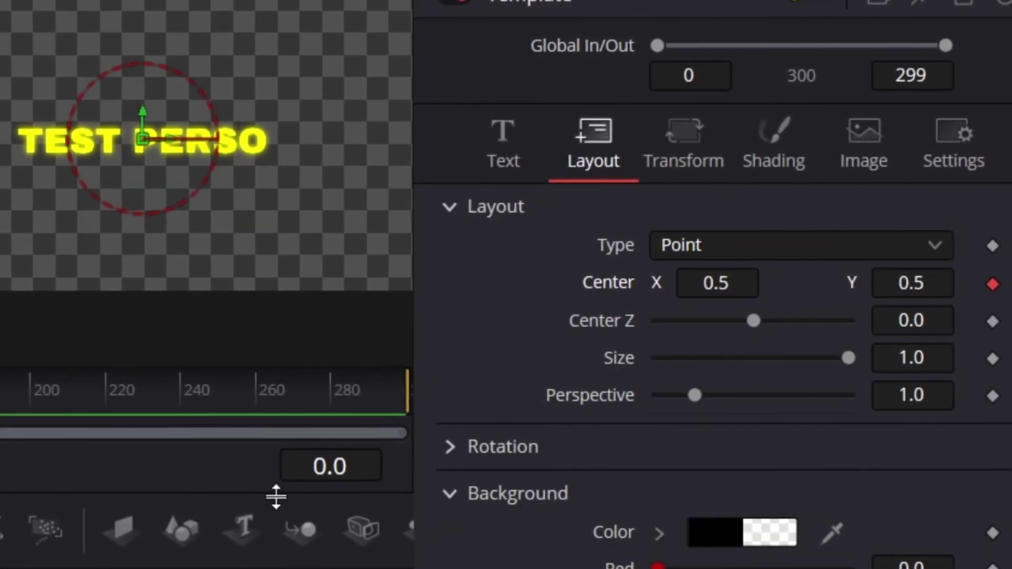
pyautogui.click(355, 466)
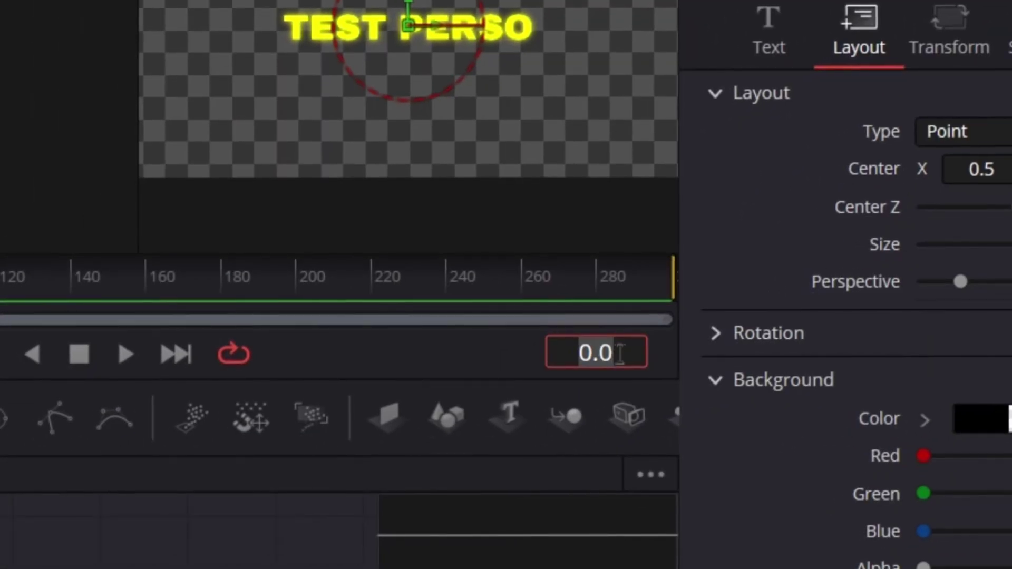
pyautogui.write('15')
pyautogui.press('Return')
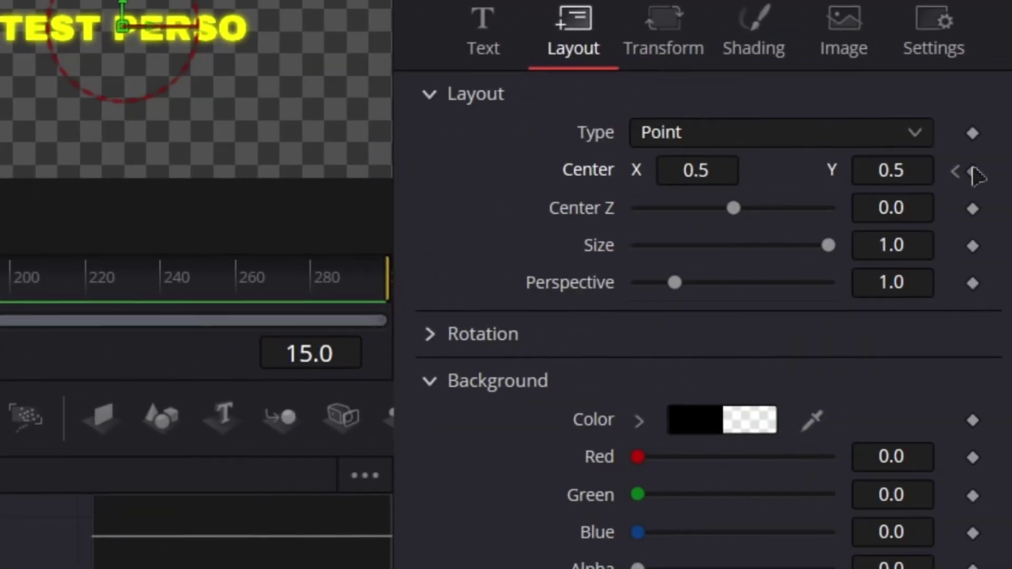
pyautogui.click(972, 170)
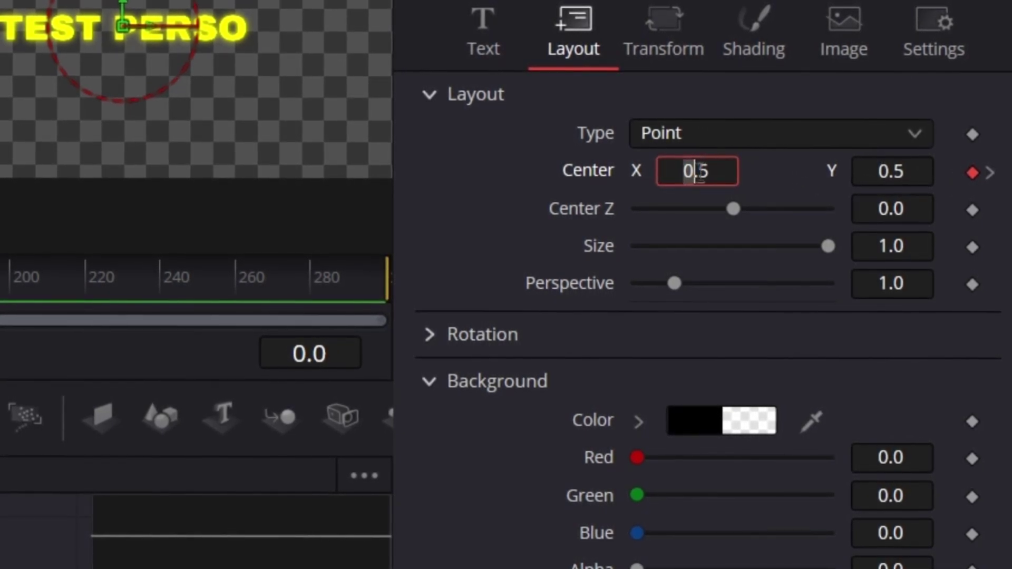
pyautogui.moveTo(126, 26); pyautogui.dragTo(135, 214)
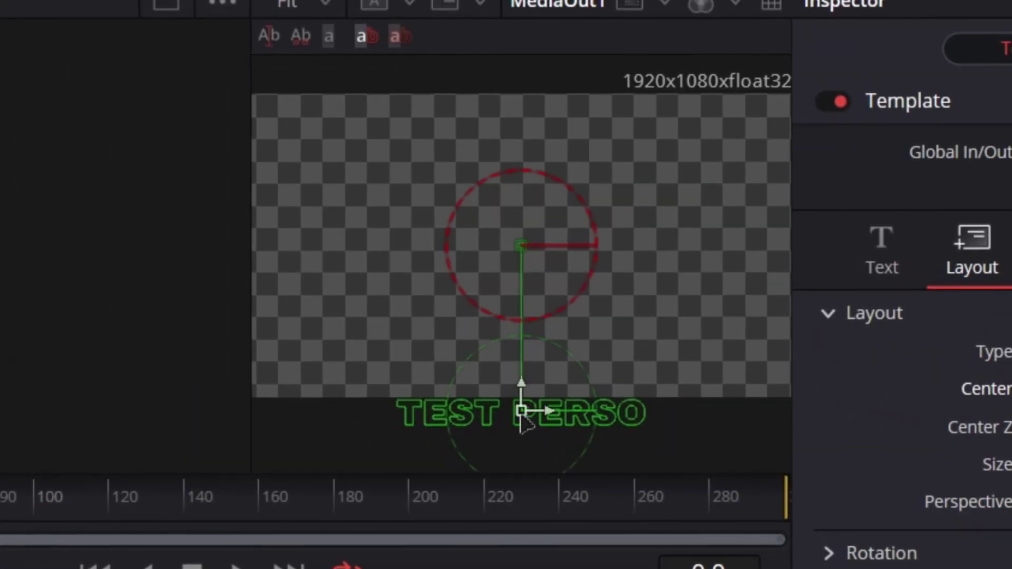
pyautogui.press('space')
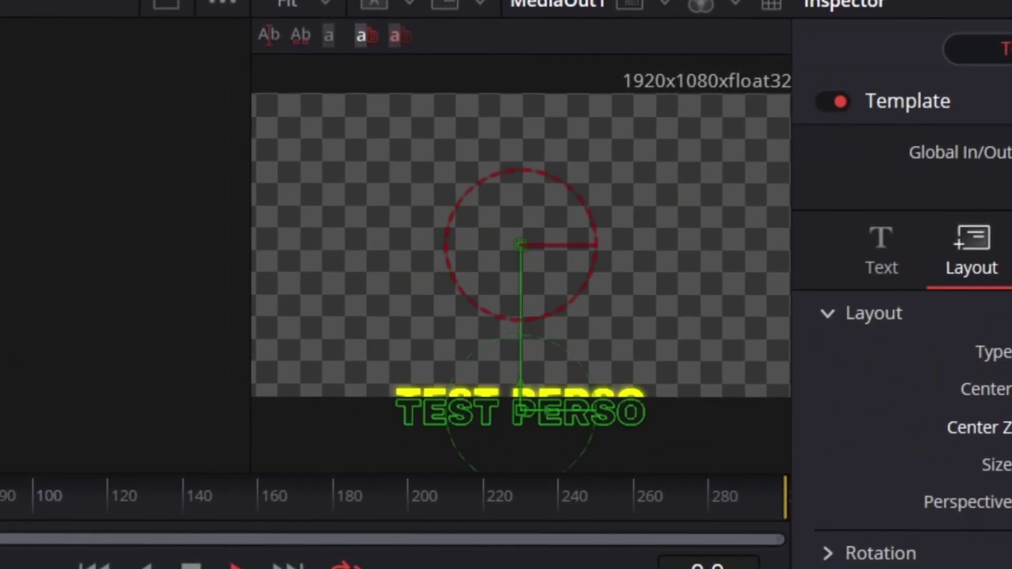
# - Enable motion blur in the Template node's settings and raise its quality
pyautogui.click(1011, 250)
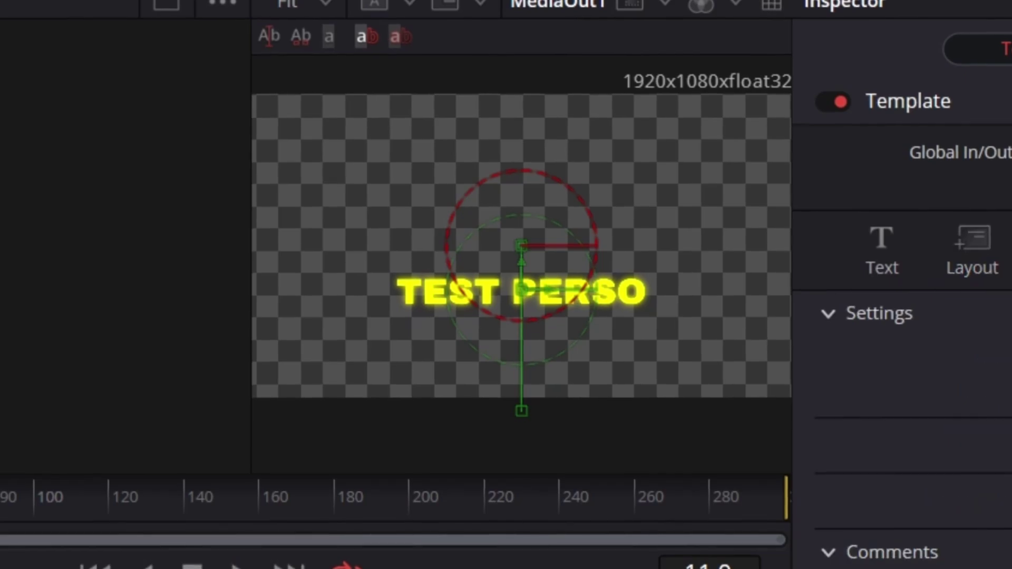
pyautogui.click(641, 310)
pyautogui.moveTo(673, 350); pyautogui.dragTo(771, 350)
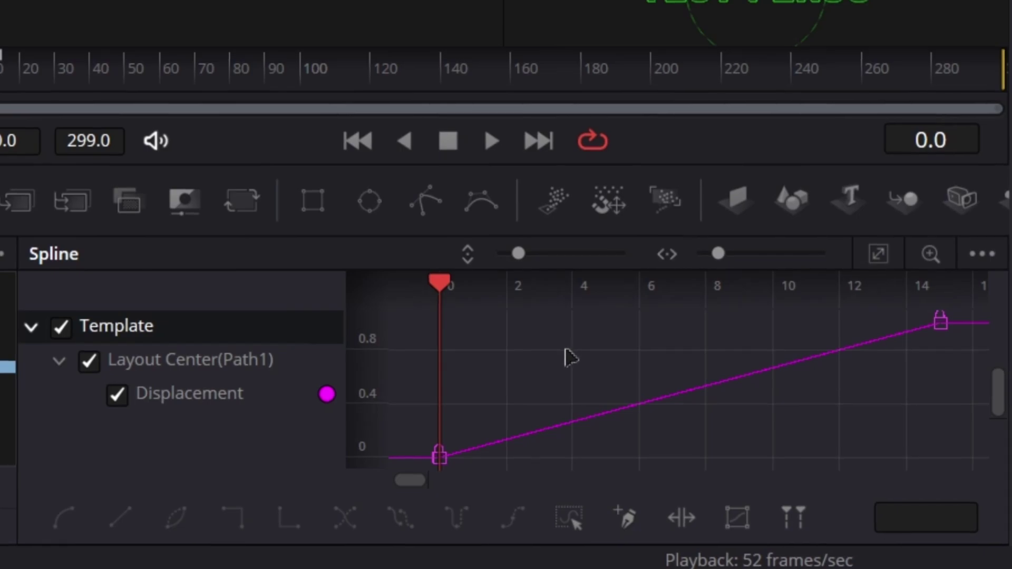
# - Apply Out Cubic easing to all Layout Center Displacement keyframes in the Spline editor and play the title full screen
pyautogui.hotkey('ctrl', 'a')
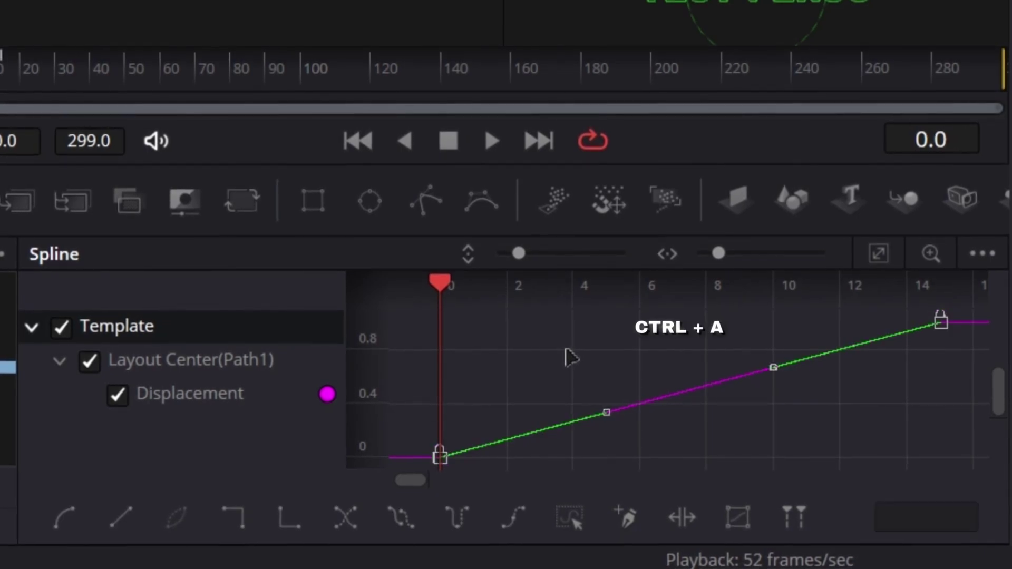
pyautogui.rightClick(569, 357)
pyautogui.moveTo(726, 77)
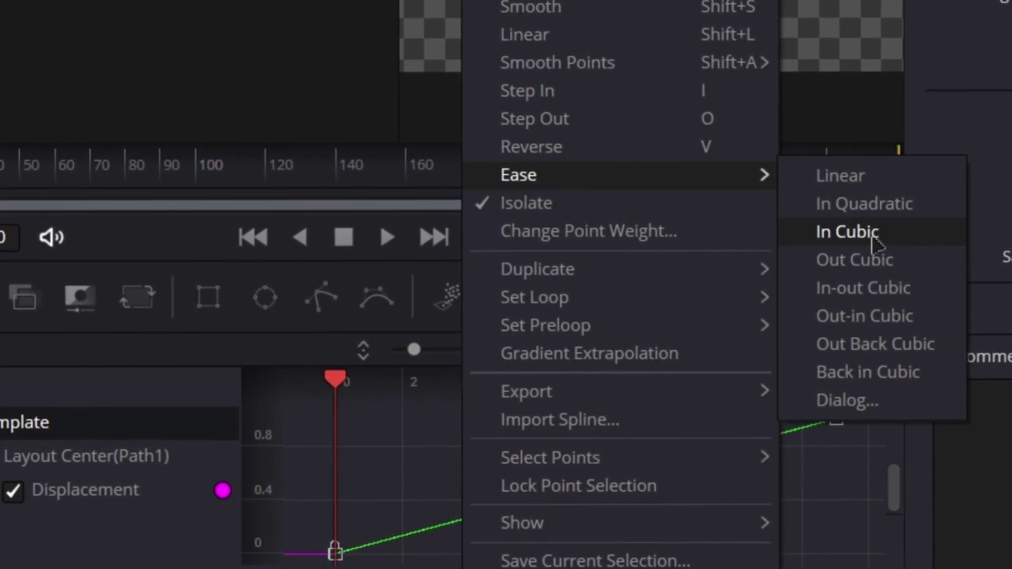
pyautogui.click(849, 259)
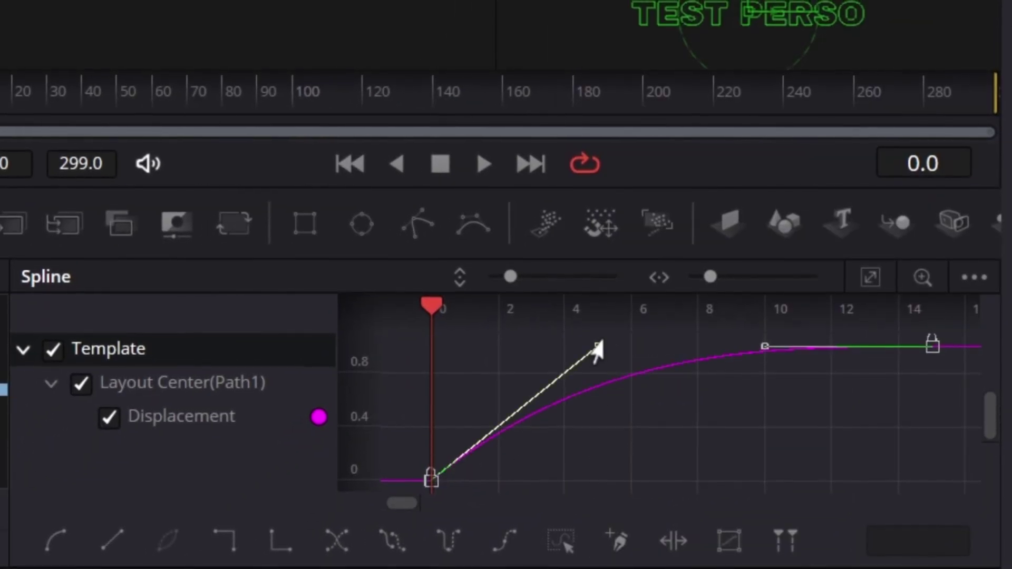
pyautogui.press('space')
pyautogui.press('space')
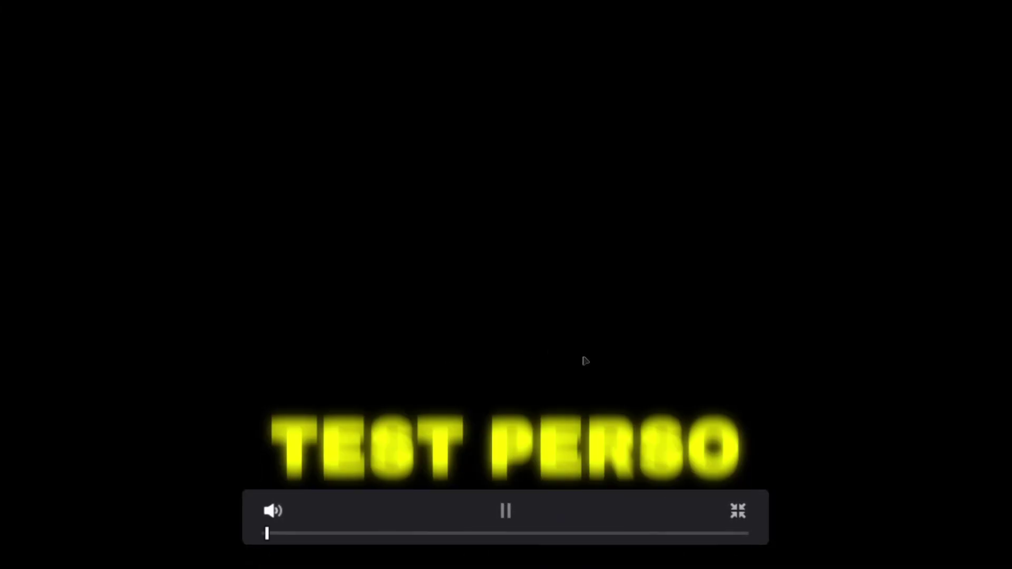
pyautogui.press('Escape')
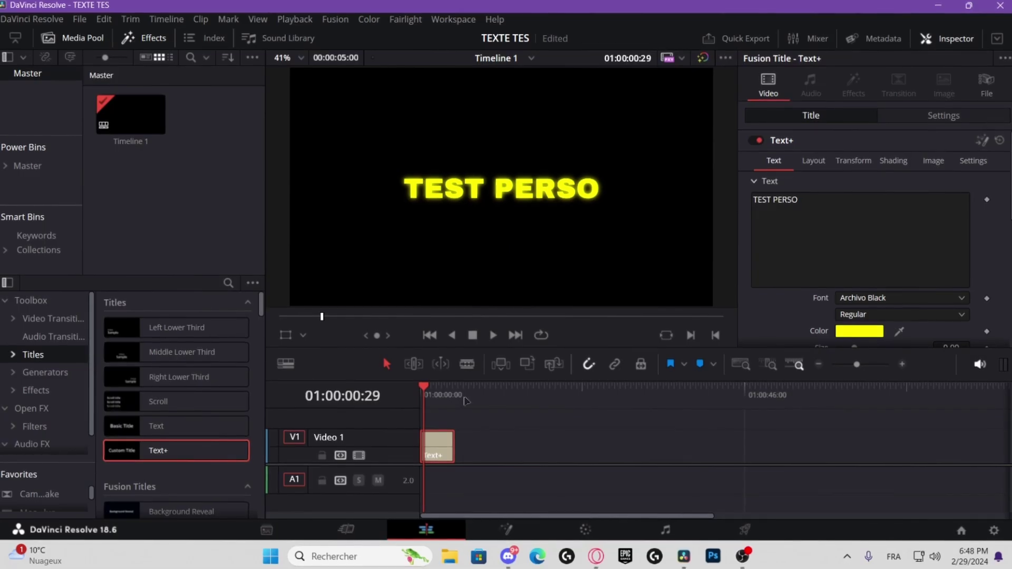
pyautogui.press('space')
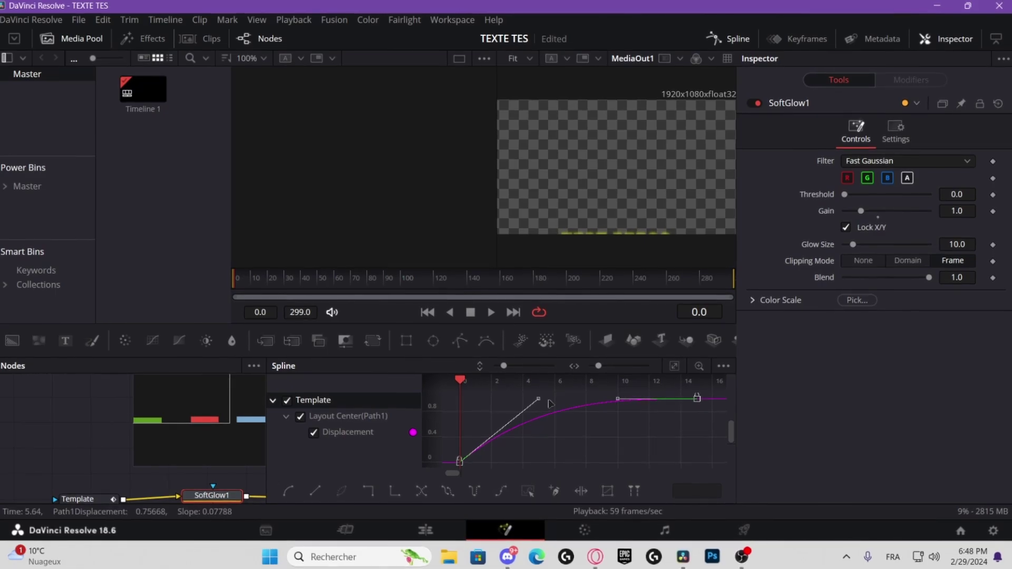
# - Apply In Cubic easing to the Layout Center Displacement keyframes and preview the text's movement
pyautogui.rightClick(555, 421)
pyautogui.moveTo(614, 283)
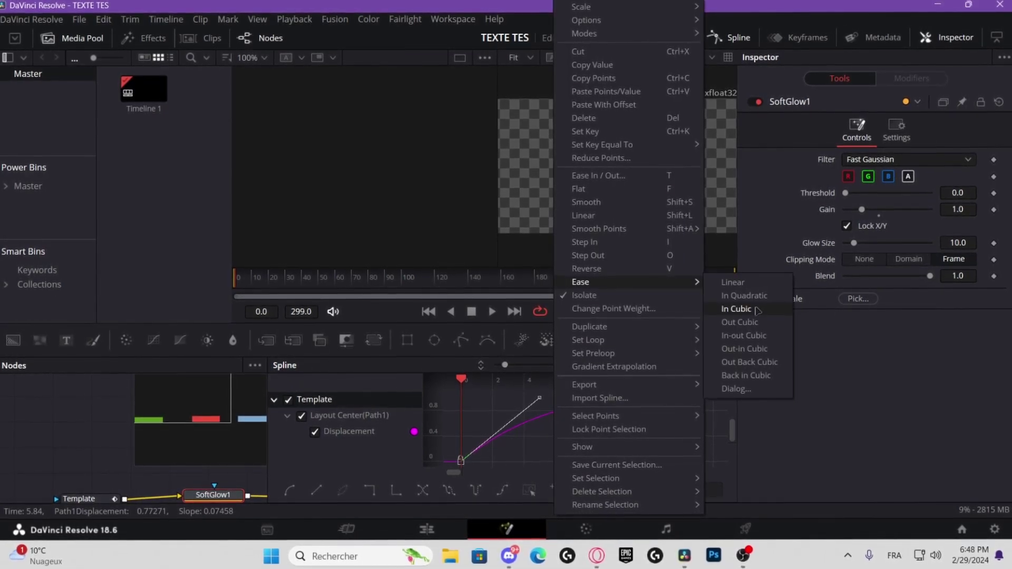
pyautogui.click(738, 310)
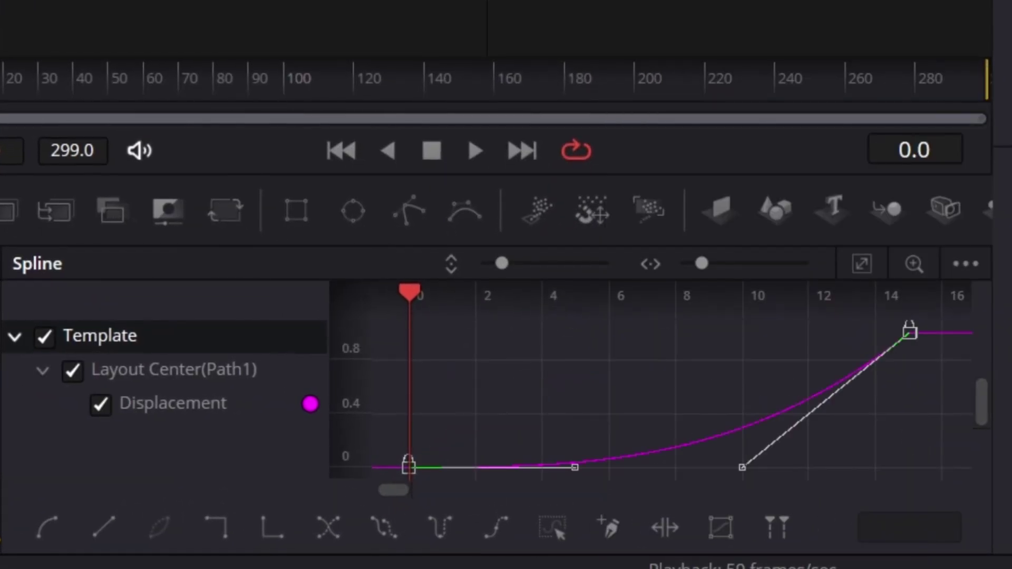
pyautogui.press('space')
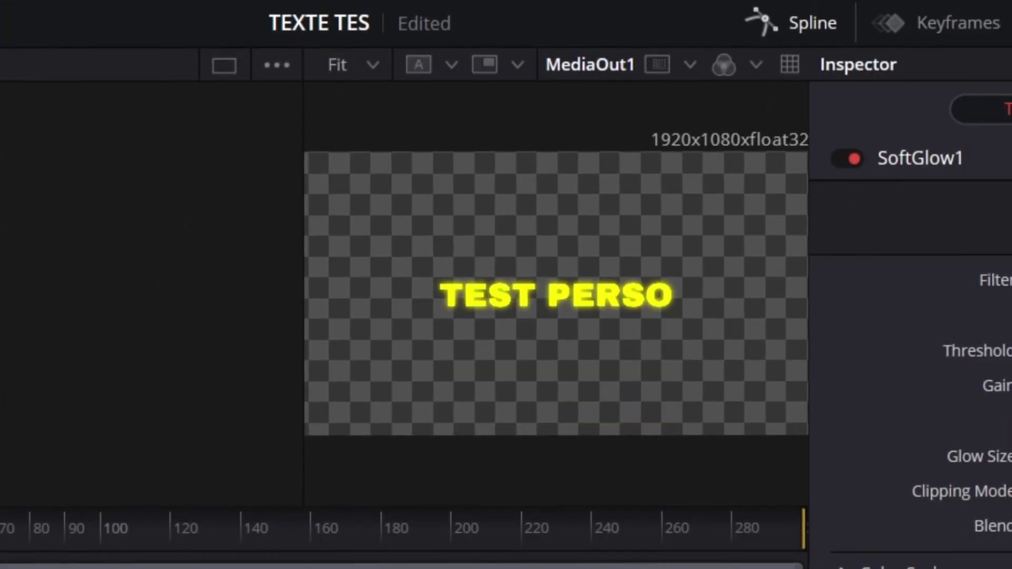
# - Apply Out-in Cubic easing to the Layout Center Displacement keyframes, starting from a linear curve, and preview the text's movement
pyautogui.rightClick(303, 316)
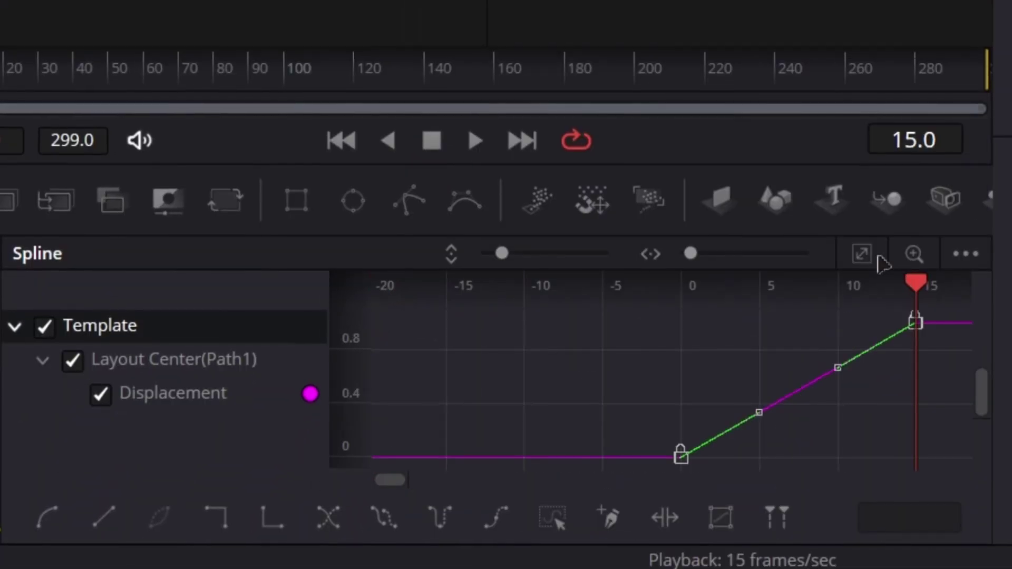
pyautogui.click(863, 254)
pyautogui.rightClick(738, 364)
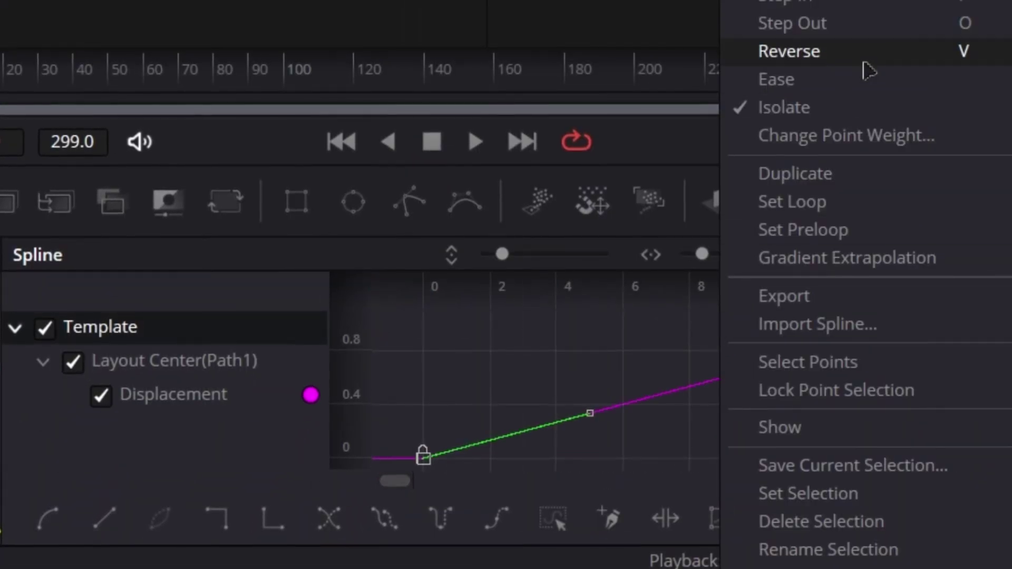
pyautogui.click(861, 66)
pyautogui.press('space')
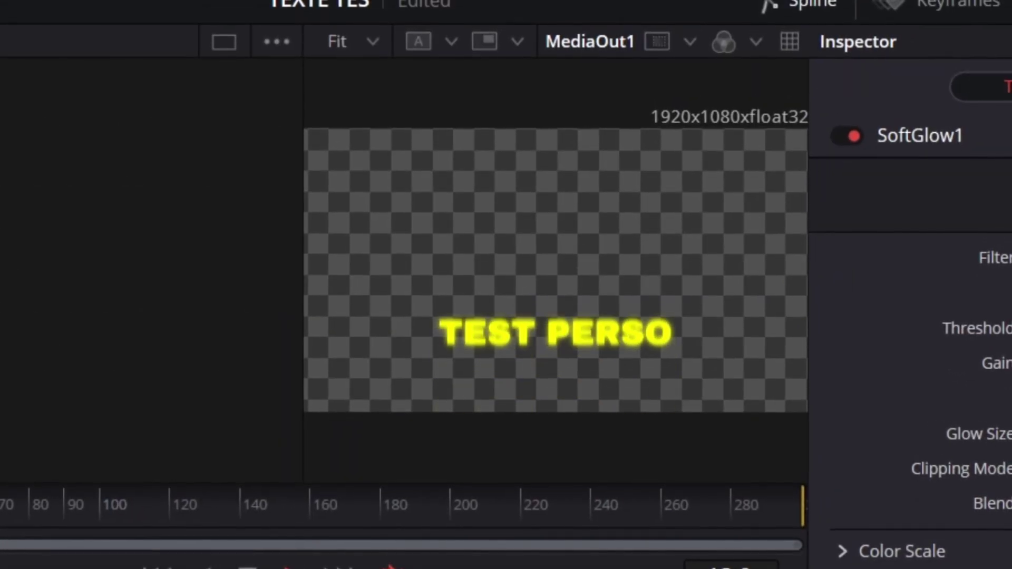
pyautogui.rightClick(364, 438)
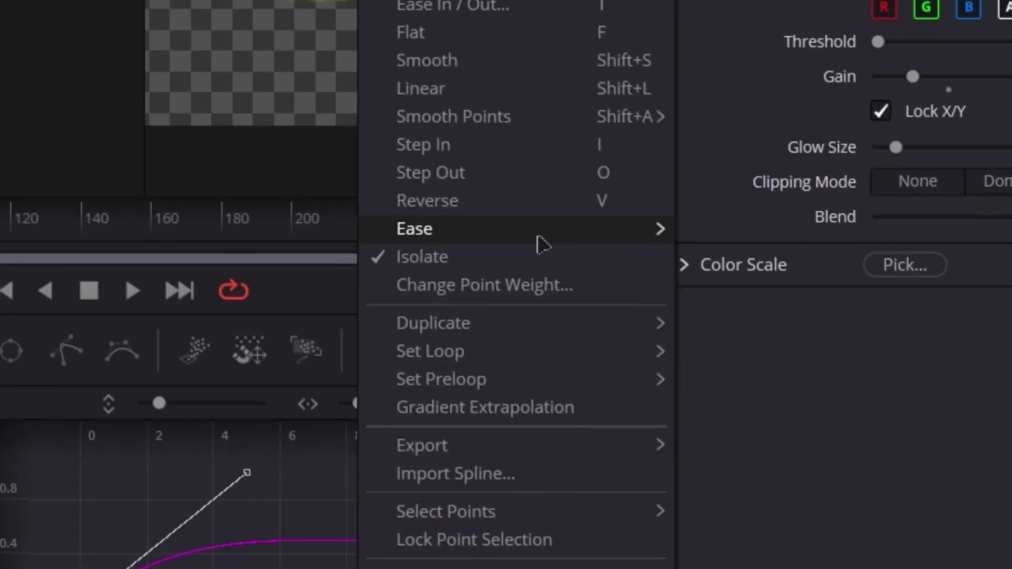
pyautogui.moveTo(542, 242)
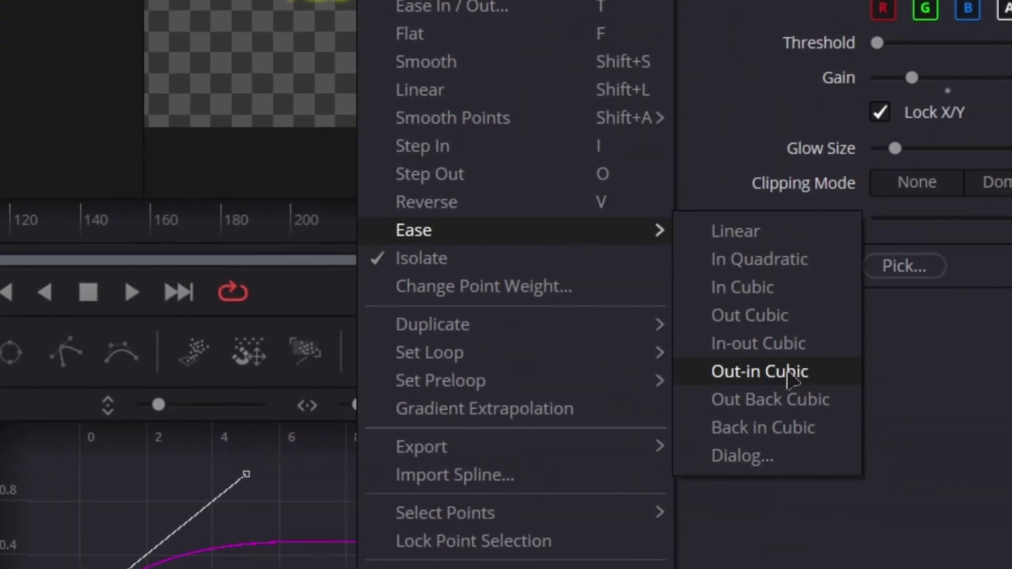
pyautogui.click(788, 372)
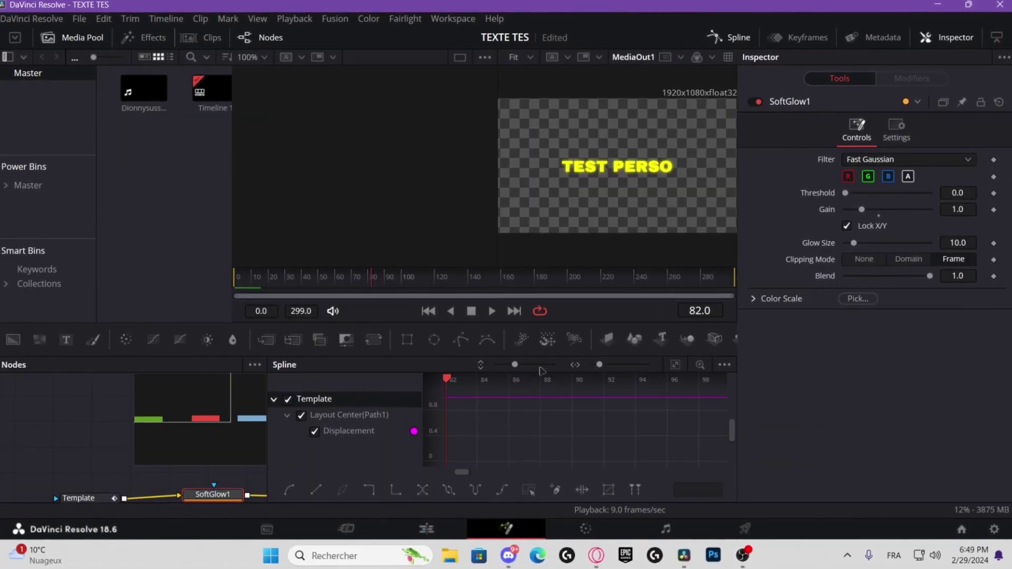
# - Fit the overshooting Displacement curve in the Spline editor and preview the text's movement from the first frame
pyautogui.hotkey('ctrl', 'f')
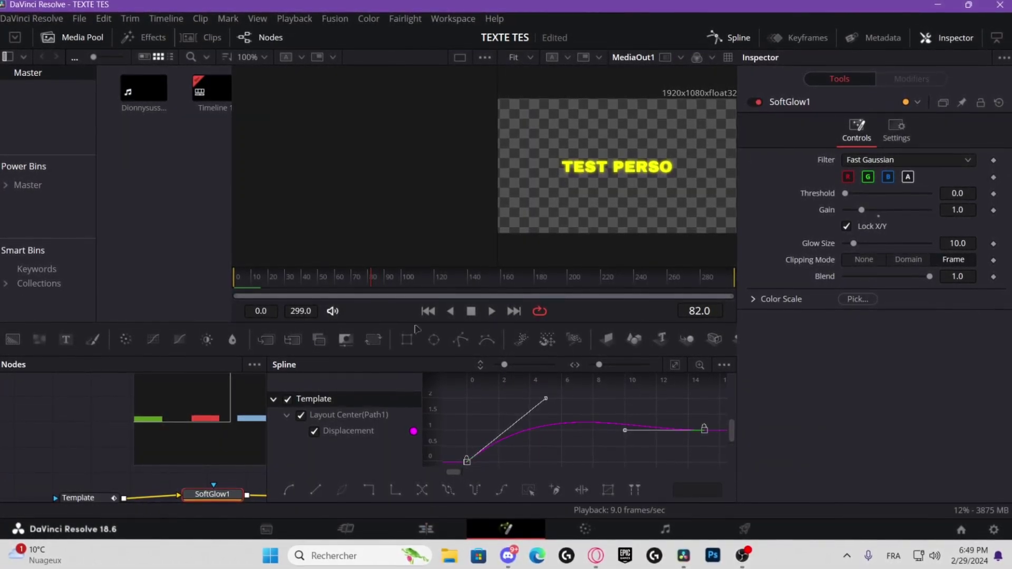
pyautogui.click(427, 312)
pyautogui.press('space')
pyautogui.press('space')
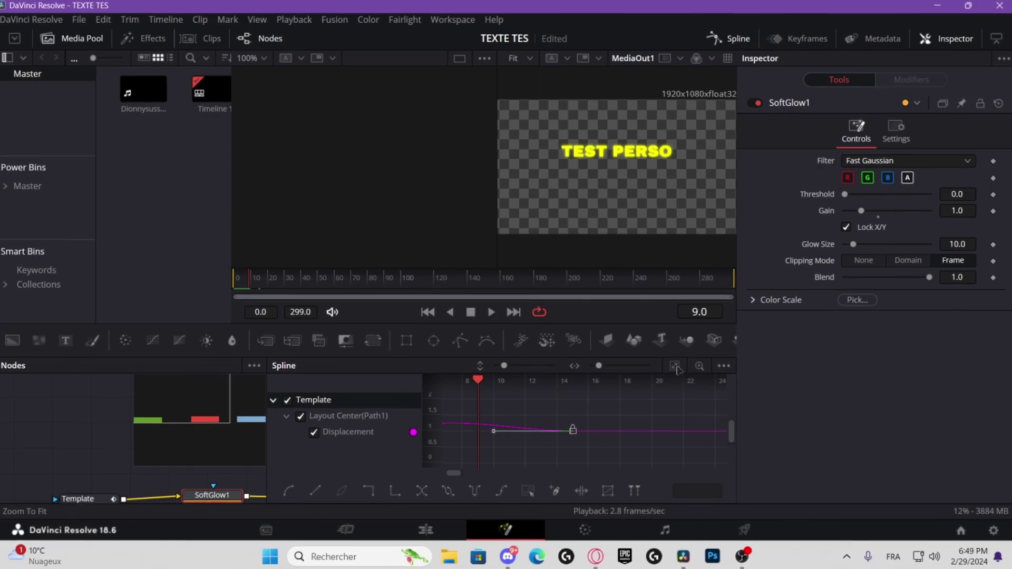
# - Add points to the Displacement curve at about frames 5 and 8, shape an overshoot above 1, and preview the movement
pyautogui.click(675, 366)
pyautogui.moveTo(575, 423)
pyautogui.mouseDown()
pyautogui.moveTo(575, 443)
pyautogui.moveTo(576, 403)
pyautogui.mouseUp()
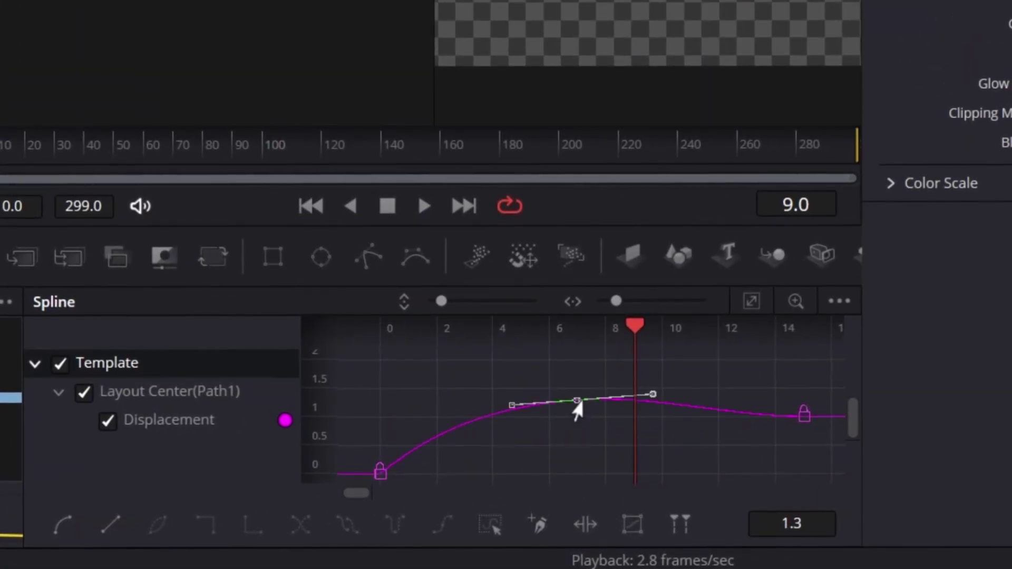
pyautogui.moveTo(578, 451)
pyautogui.mouseDown()
pyautogui.moveTo(569, 418)
pyautogui.moveTo(591, 454)
pyautogui.moveTo(585, 449)
pyautogui.mouseUp()
pyautogui.moveTo(600, 411); pyautogui.dragTo(608, 414)
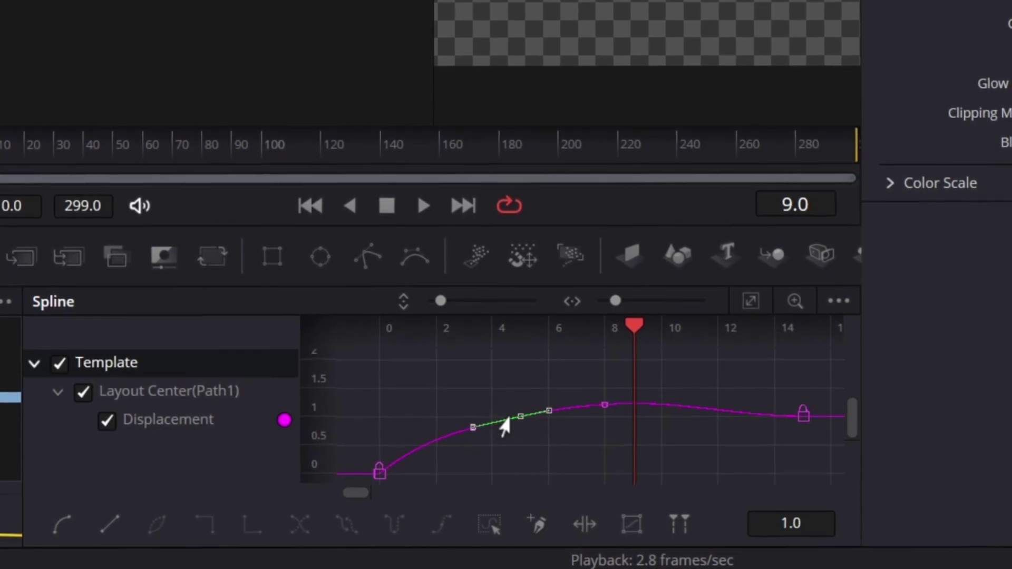
pyautogui.hotkey('ctrl', 'a')
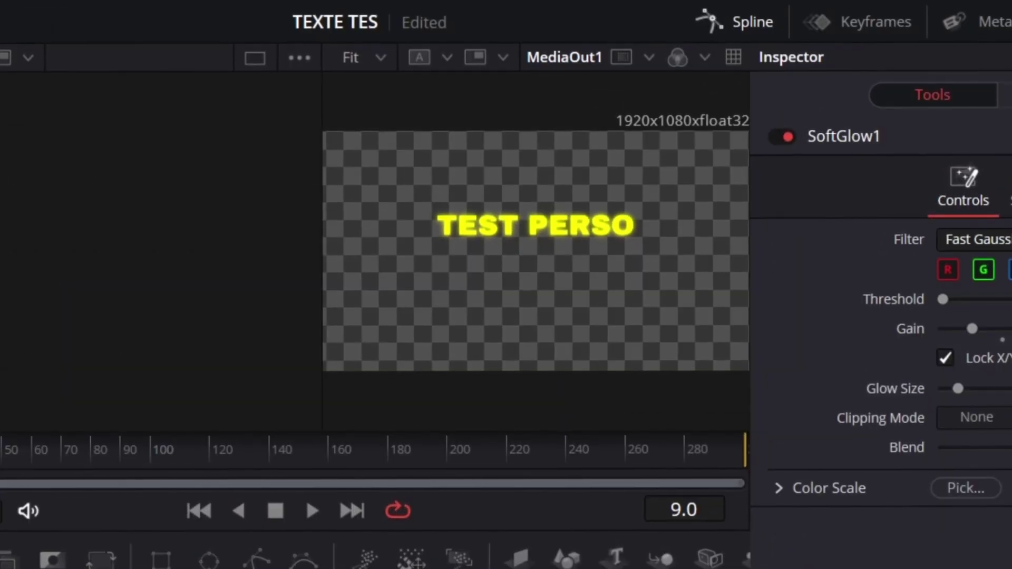
pyautogui.click(380, 324)
pyautogui.press('space')
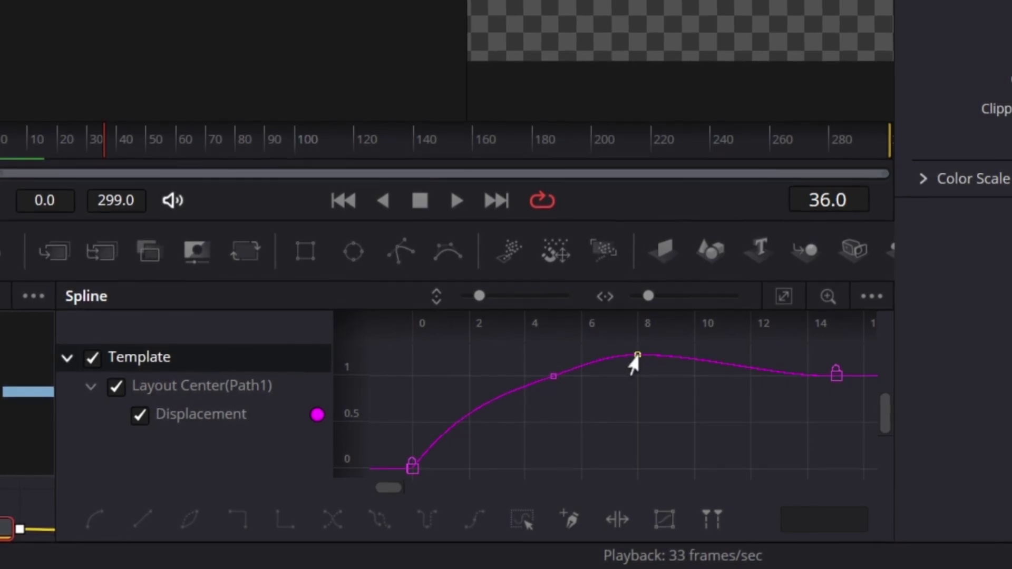
# - Smooth all points of the Displacement curve and preview the text's movement over its first frames
pyautogui.hotkey('ctrl', 'a')
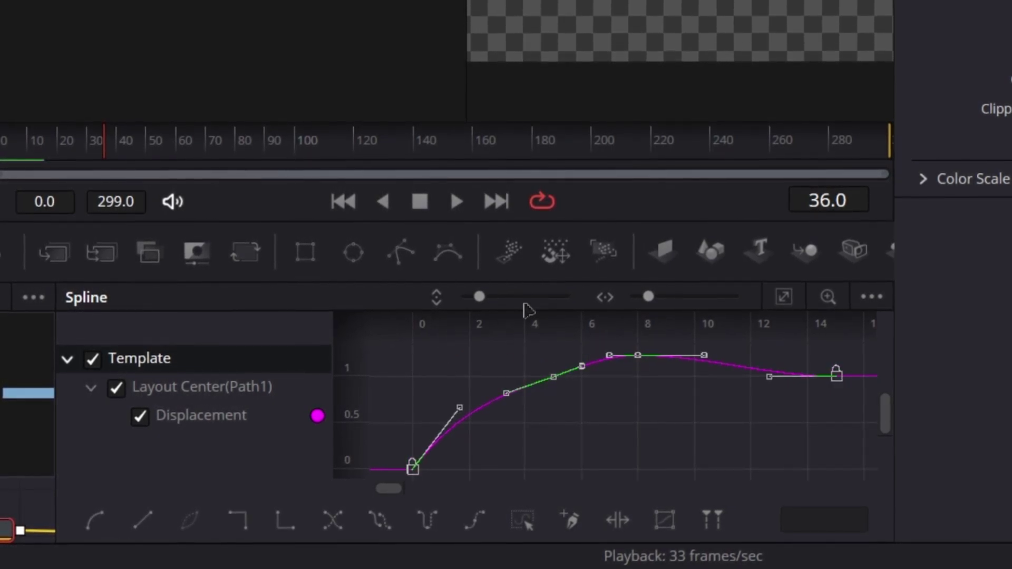
pyautogui.click(96, 523)
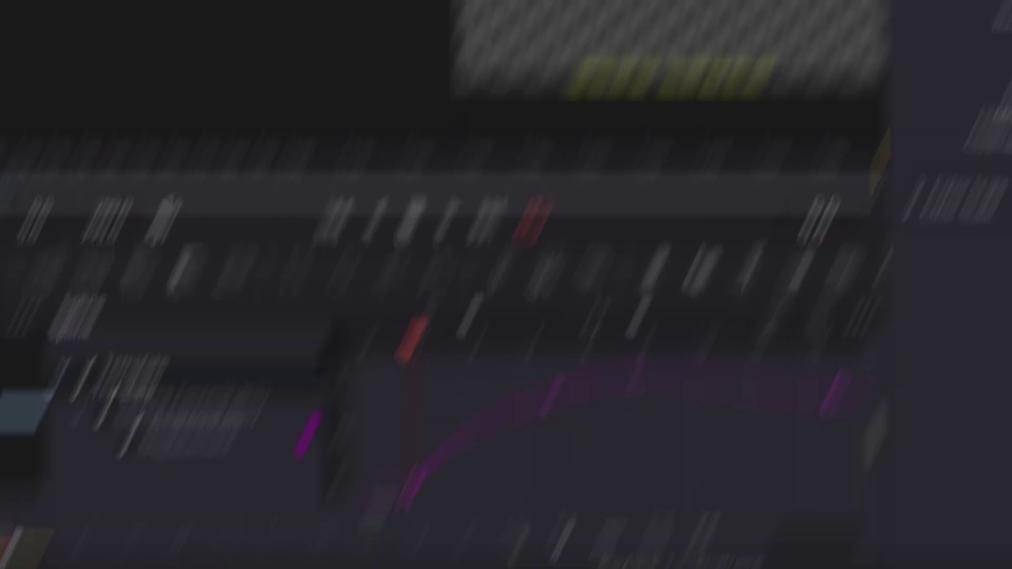
pyautogui.press('space')
pyautogui.press('space')
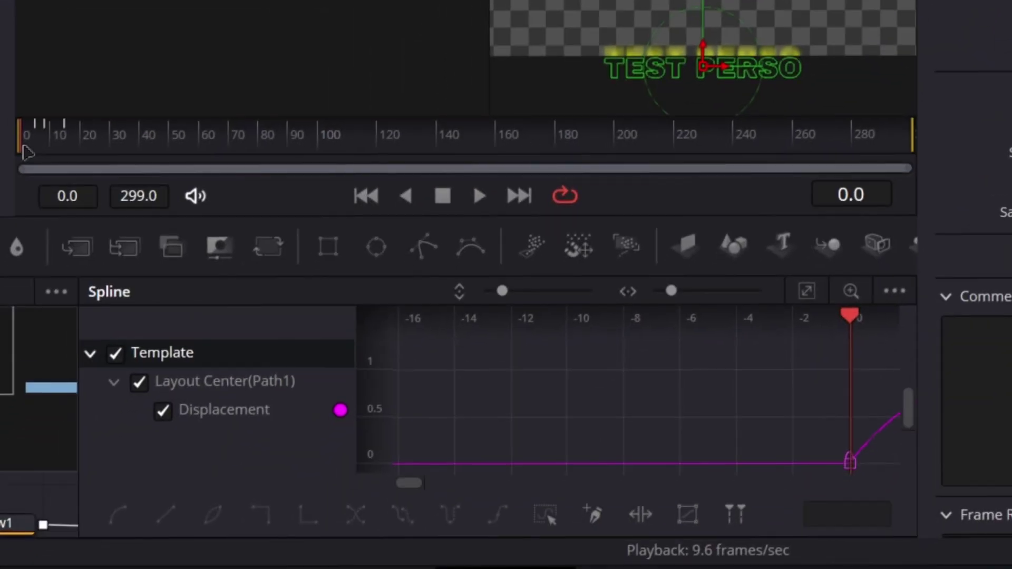
pyautogui.moveTo(40, 145); pyautogui.dragTo(32, 148)
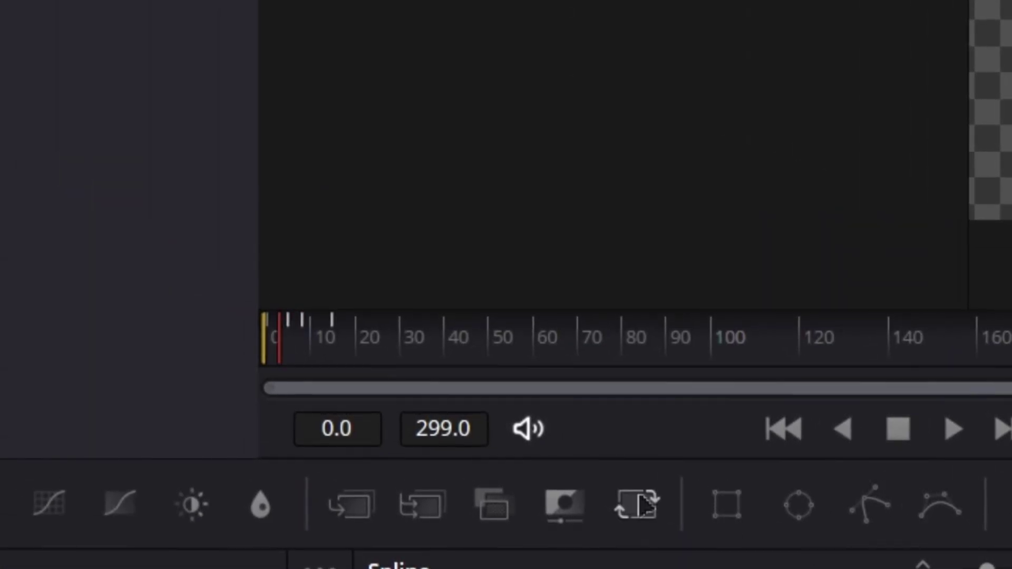
pyautogui.moveTo(292, 340); pyautogui.dragTo(303, 367)
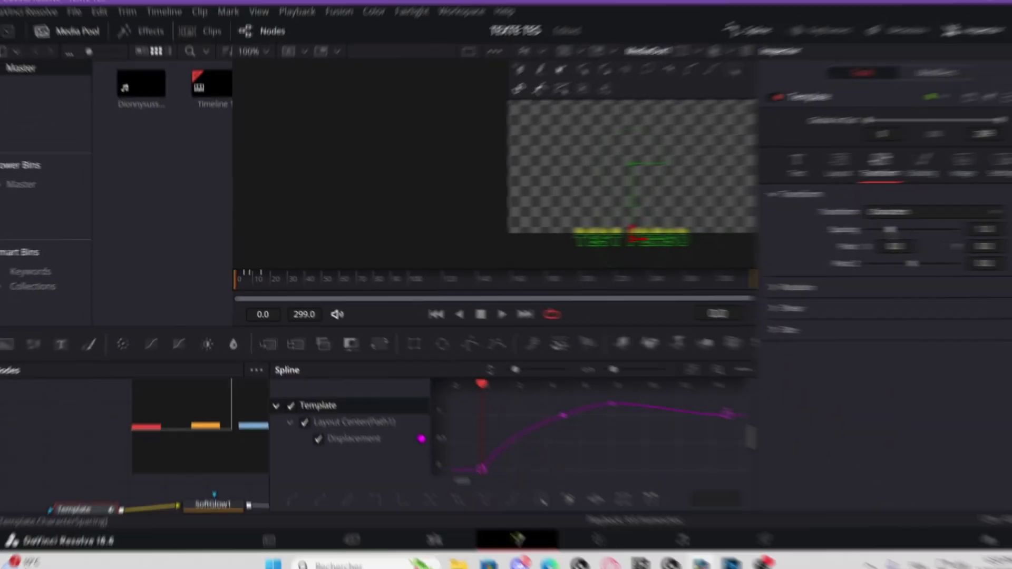
# - Keyframe the Template's character Spacing at 4.0 on frame 0 and 1.0 on frame 10, and play the result
pyautogui.moveTo(850, 232); pyautogui.dragTo(875, 235)
pyautogui.doubleClick(873, 231)
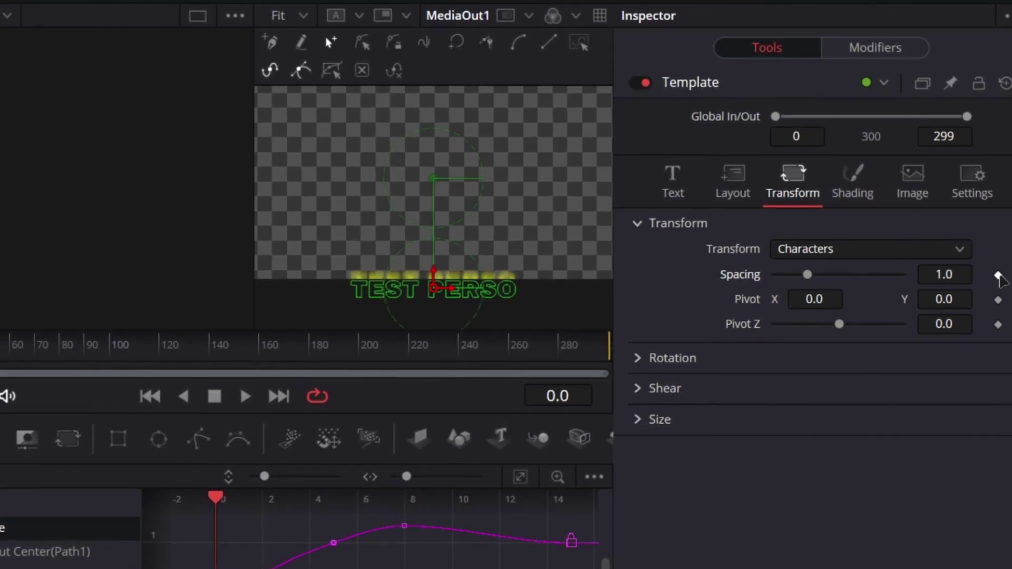
pyautogui.click(998, 276)
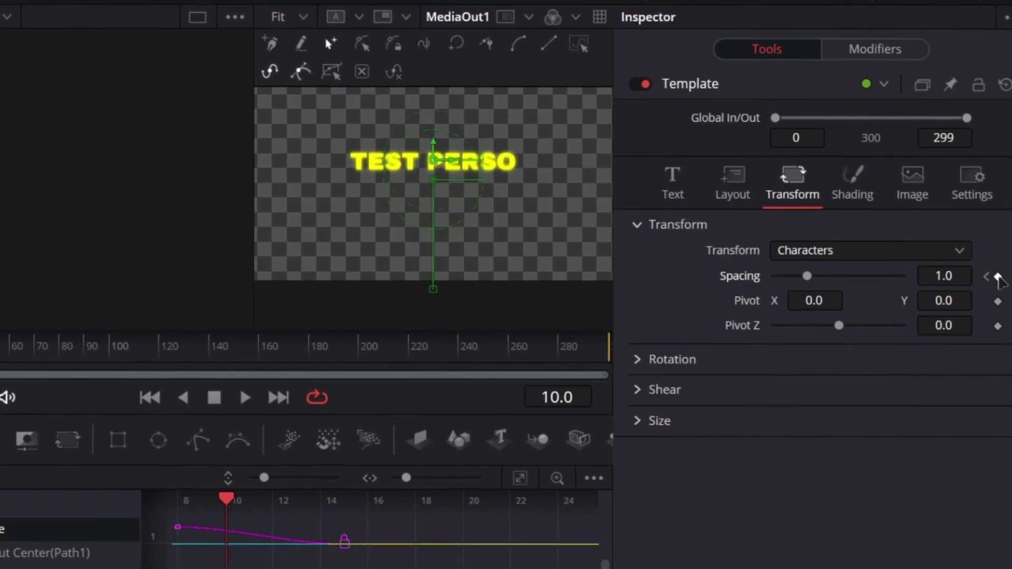
pyautogui.click(997, 275)
pyautogui.click(986, 275)
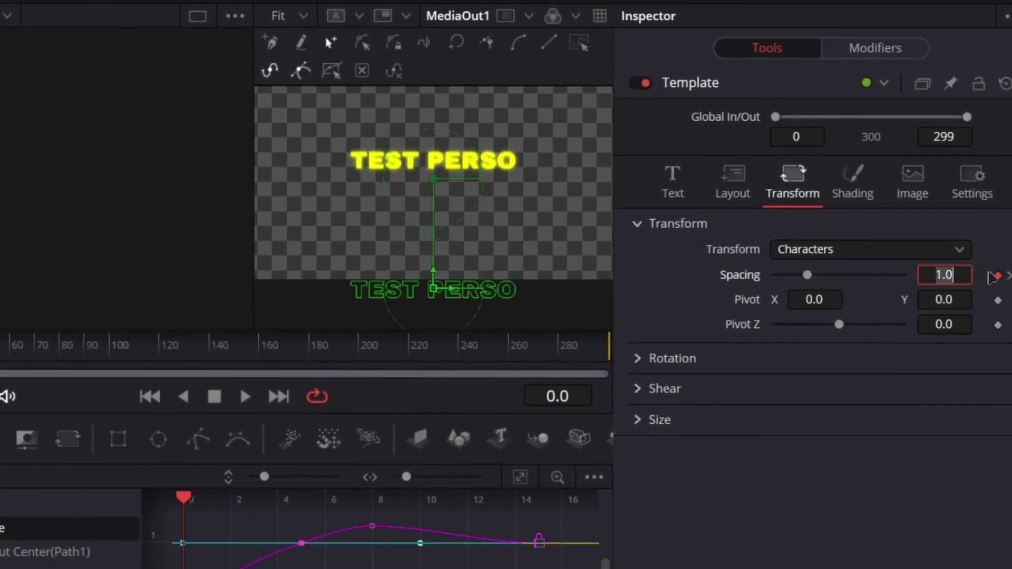
pyautogui.moveTo(805, 274); pyautogui.dragTo(947, 277)
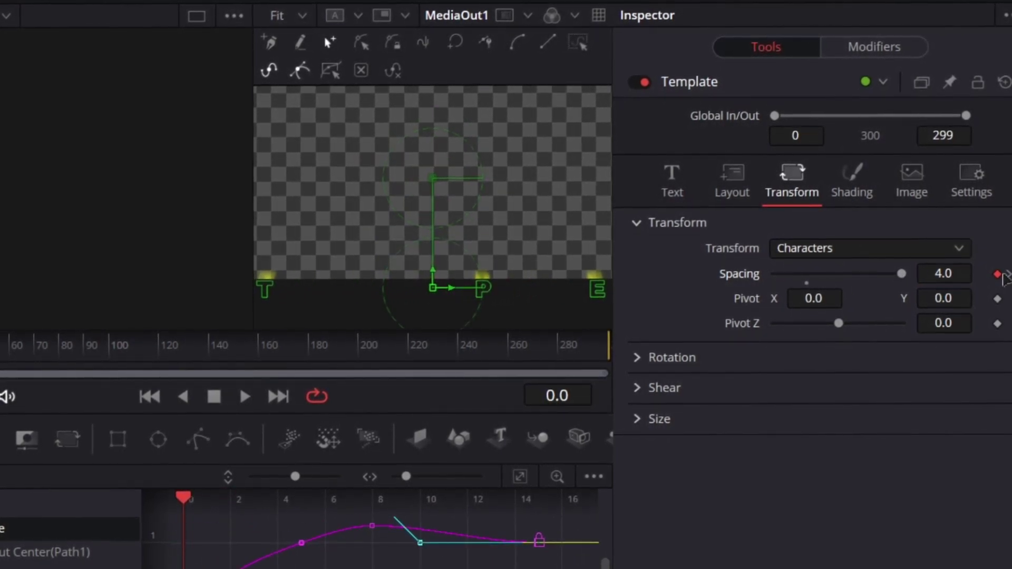
pyautogui.press('space')
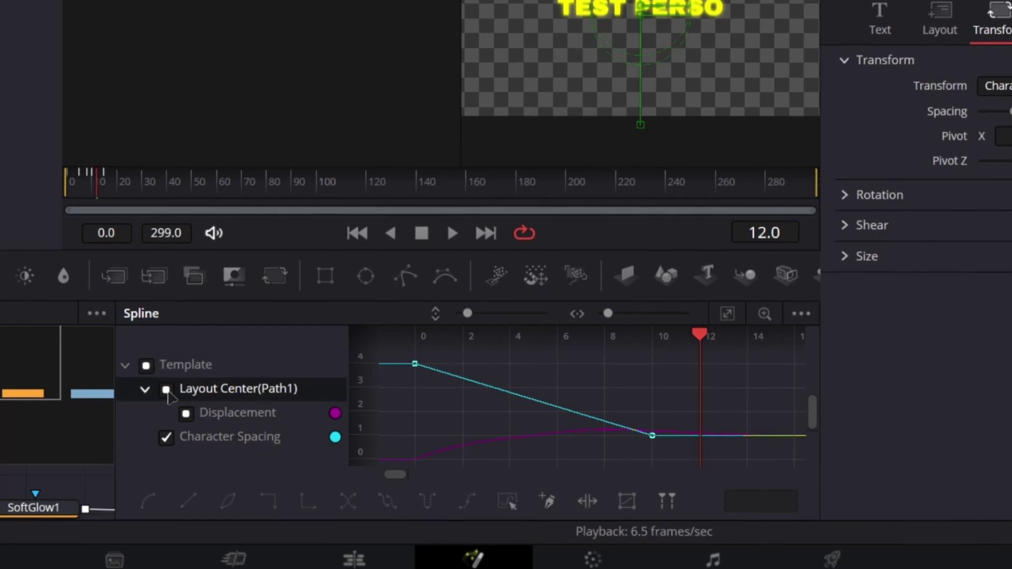
# - Apply Out Cubic easing to the isolated Character Spacing curve, preview the animation and switch to the Edit page
pyautogui.rightClick(548, 374)
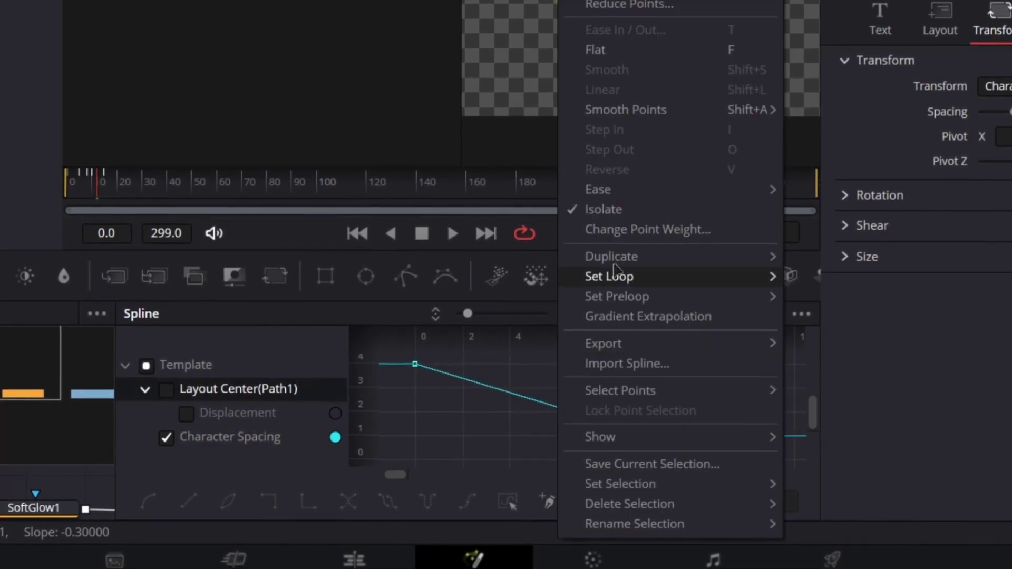
pyautogui.click(546, 377)
pyautogui.rightClick(546, 377)
pyautogui.moveTo(639, 192)
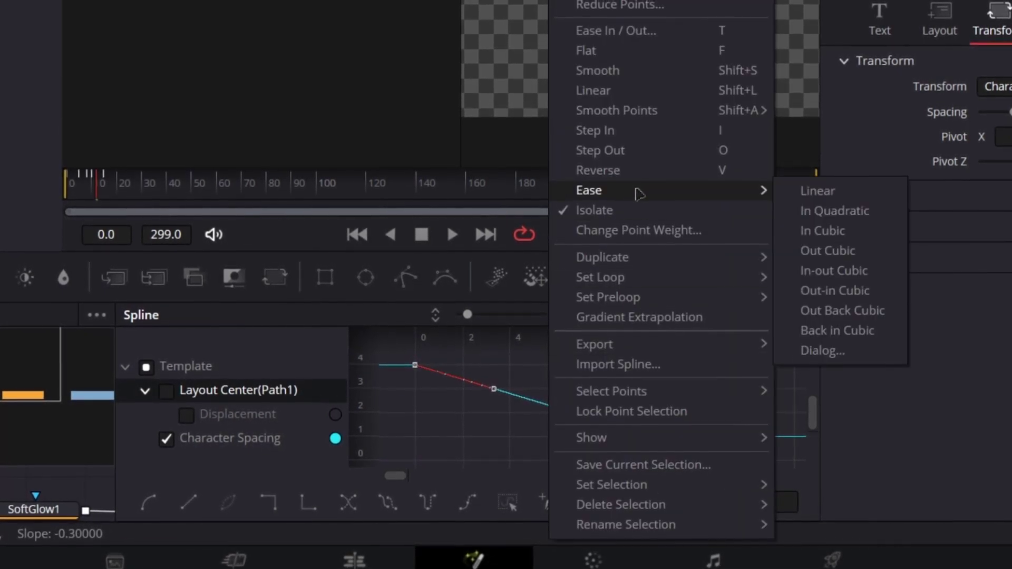
pyautogui.click(826, 251)
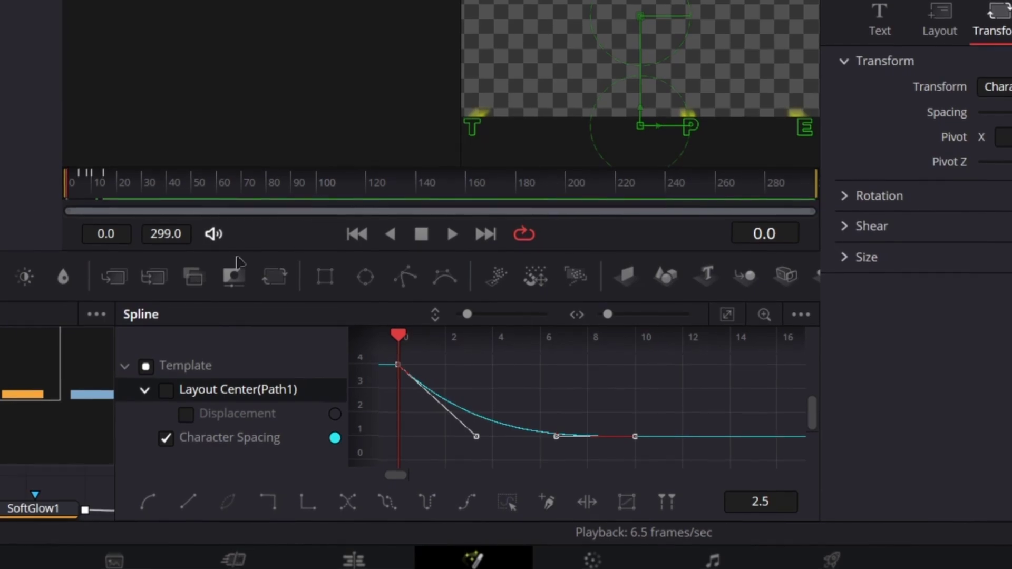
pyautogui.press('space')
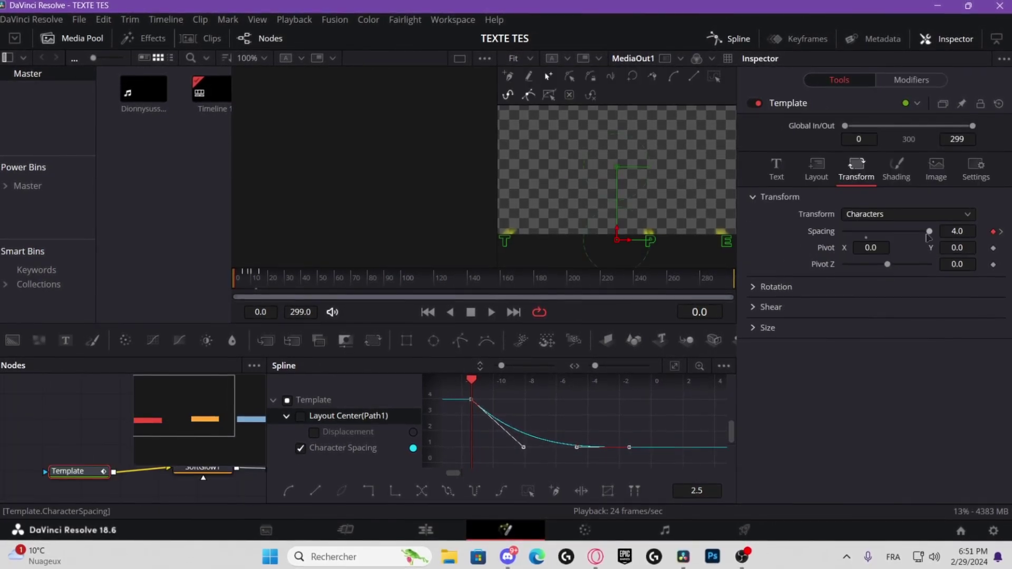
pyautogui.click(404, 525)
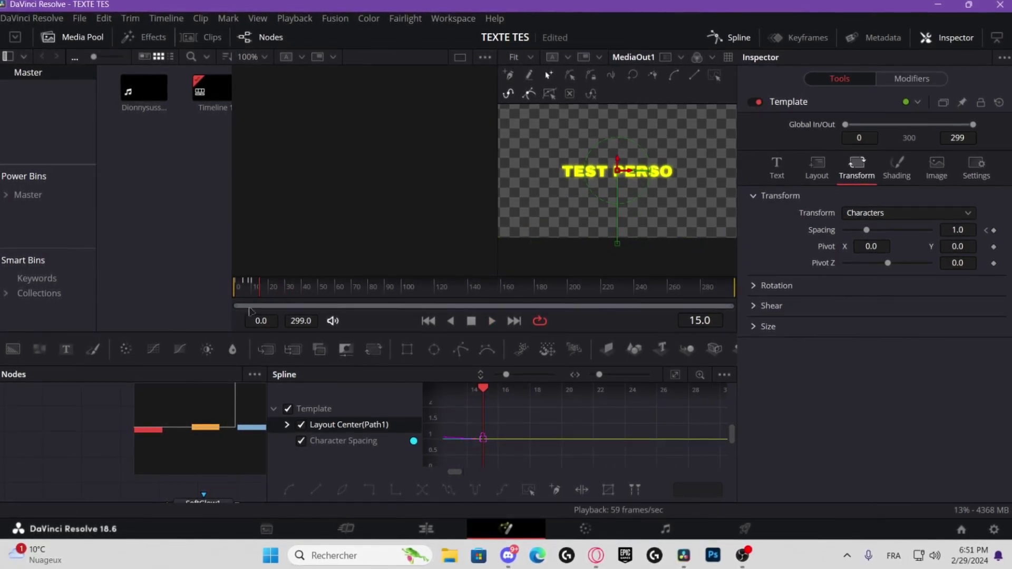
pyautogui.click(816, 169)
pyautogui.scroll(-3, 106, 432)
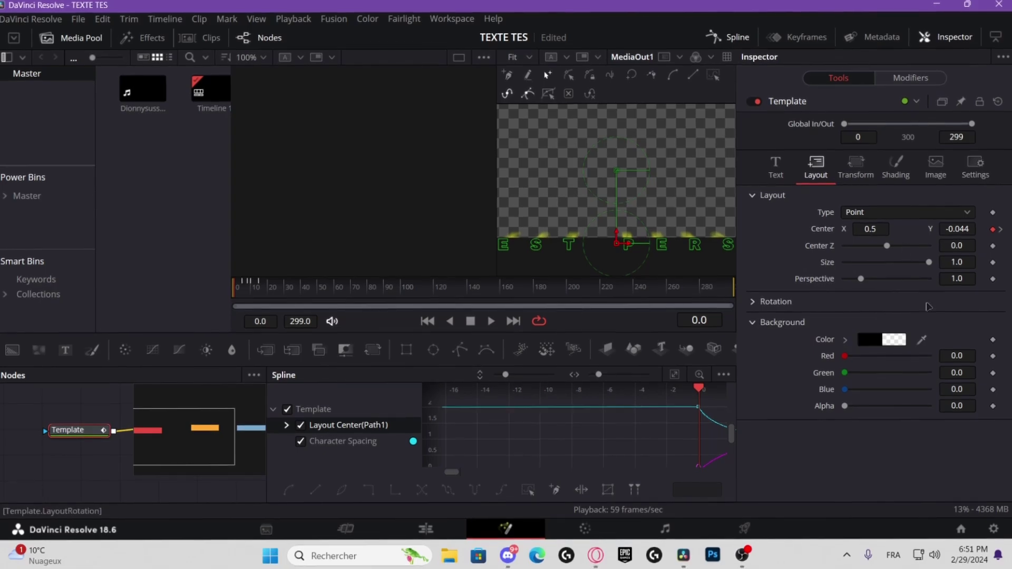
pyautogui.click(845, 169)
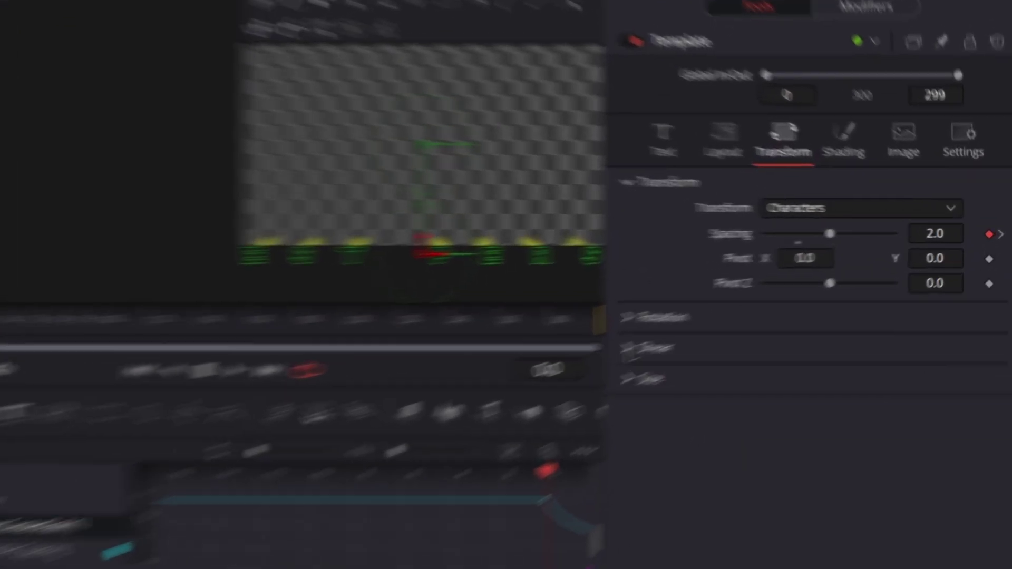
# - Keyframe the Template's character Shear Y at 1.0 on frame 0 and 0.0 on frame 10, and play the result
pyautogui.click(771, 307)
pyautogui.moveTo(888, 339); pyautogui.dragTo(906, 339)
pyautogui.hotkey('ctrl', 'z')
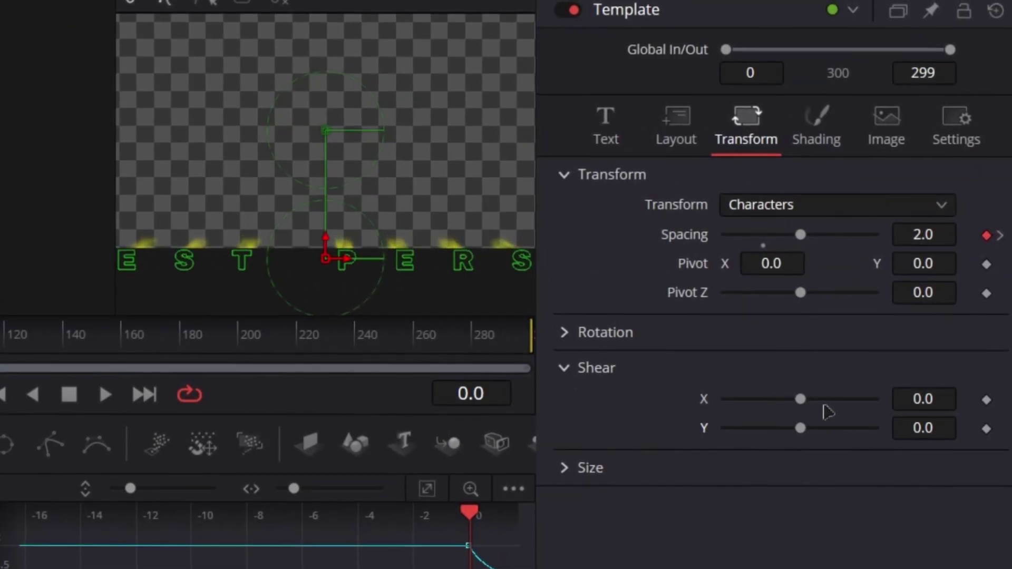
pyautogui.click(986, 428)
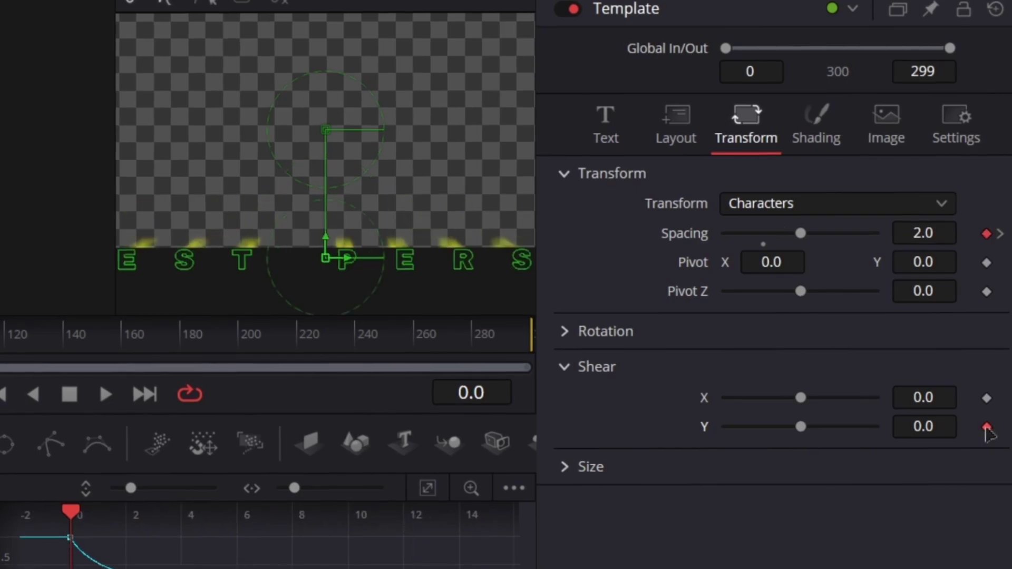
pyautogui.press('space')
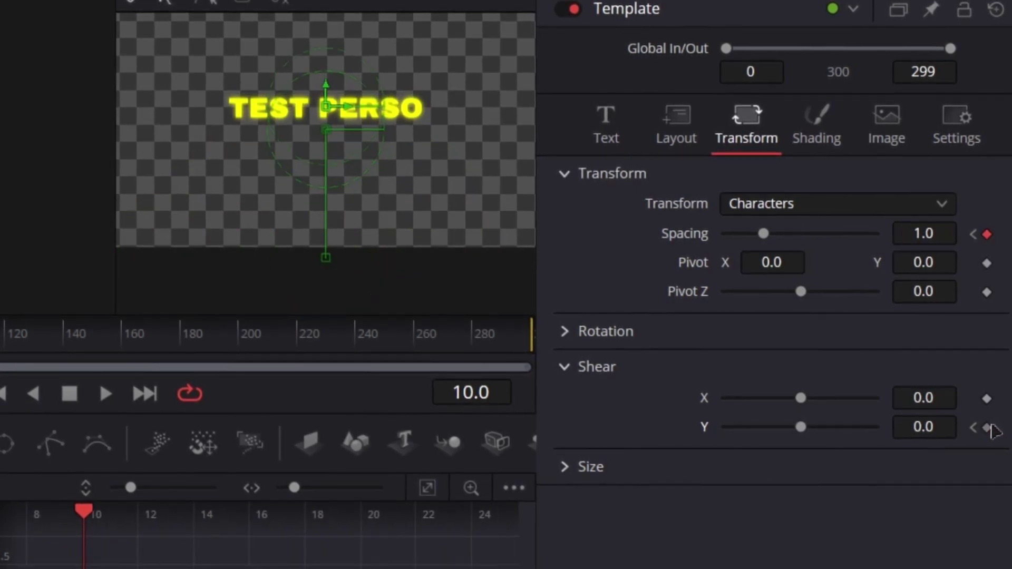
pyautogui.click(972, 427)
pyautogui.moveTo(801, 427); pyautogui.dragTo(874, 428)
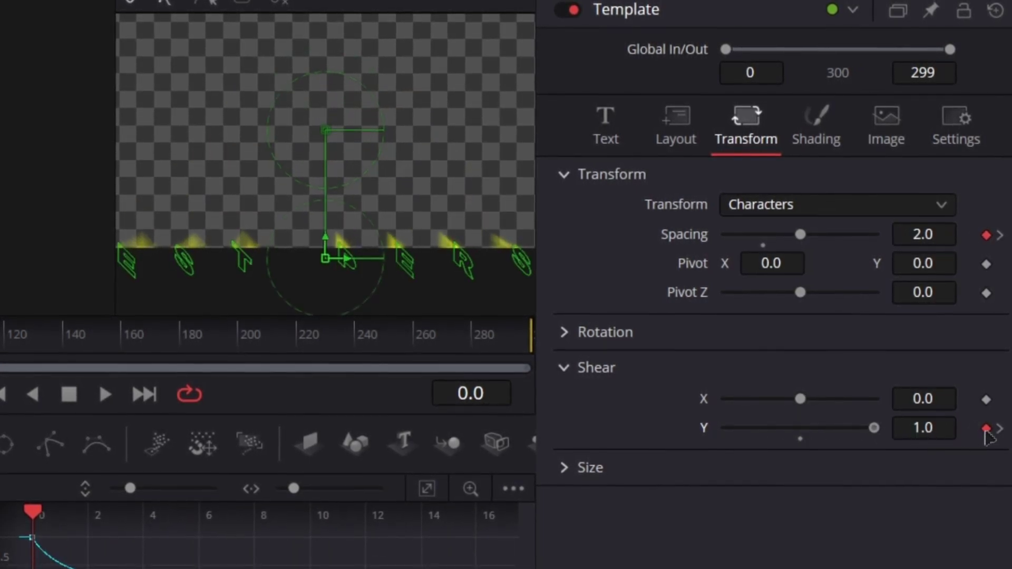
pyautogui.press('space')
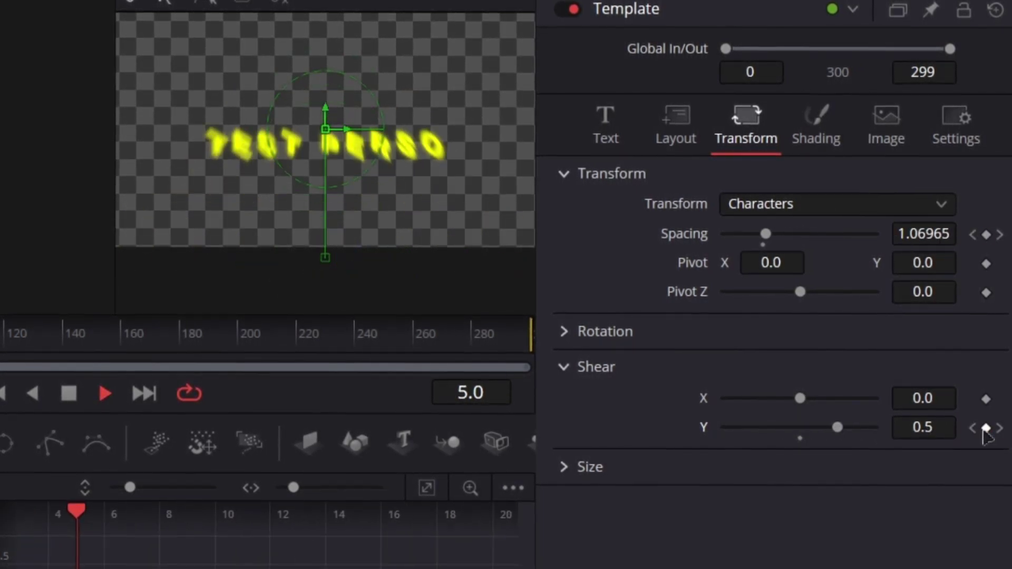
pyautogui.press('space')
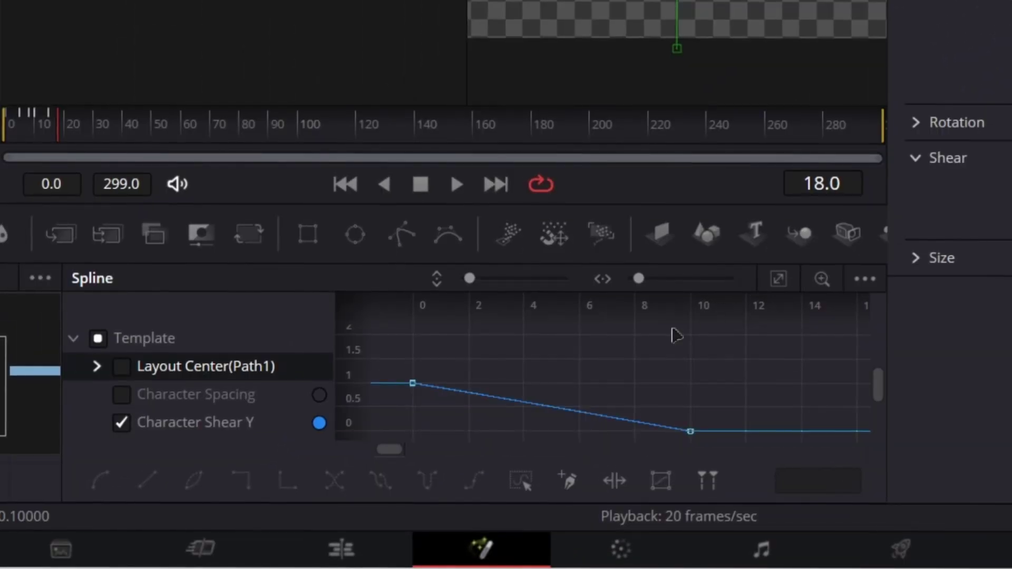
# - Ease the isolated Character Shear Y curve into a smooth S-shape between frames 0 and 10
pyautogui.rightClick(316, 543)
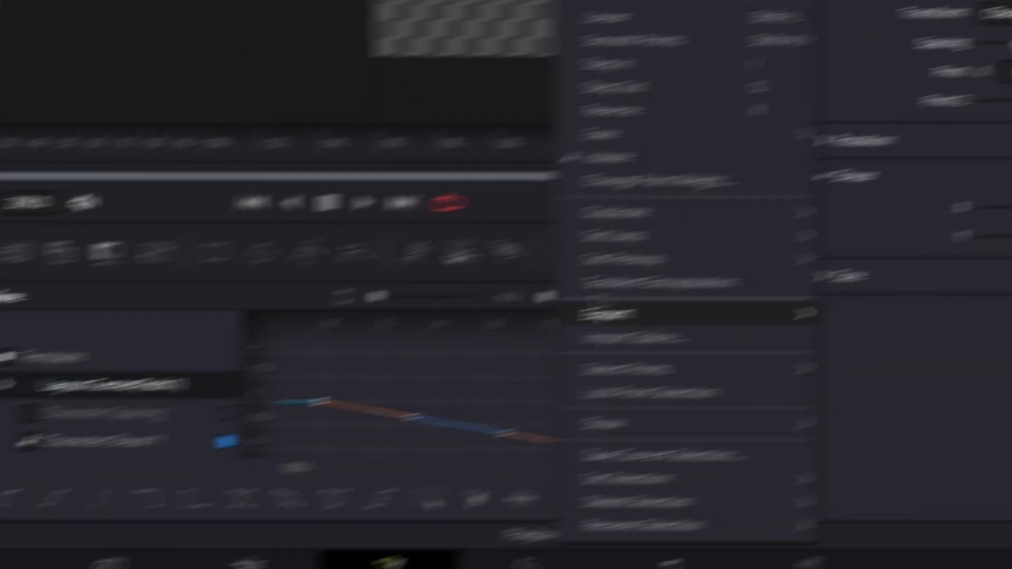
pyautogui.moveTo(542, 326)
pyautogui.click(832, 259)
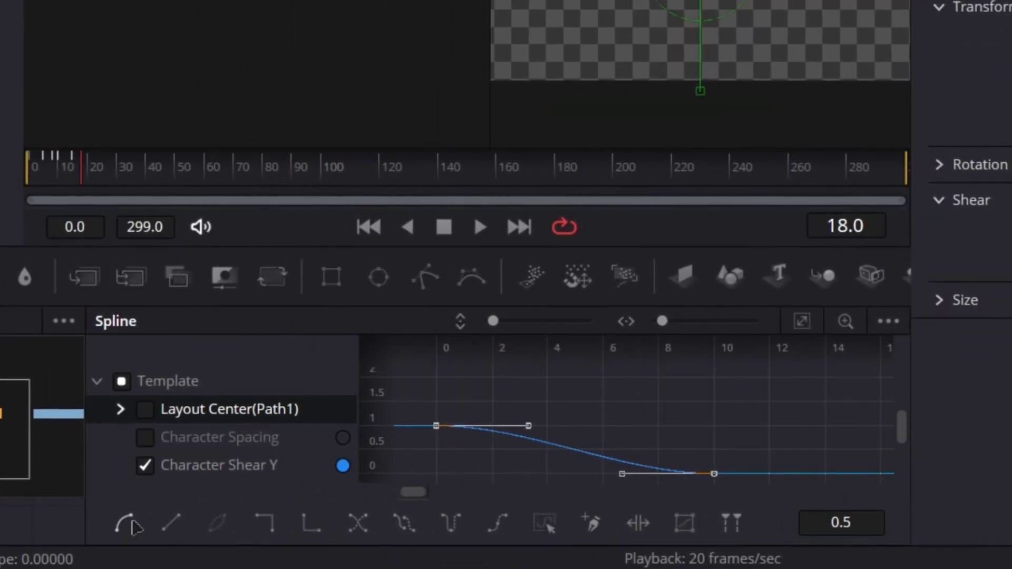
pyautogui.keyDown('ctrl'); pyautogui.click(436, 425); pyautogui.keyUp('ctrl')
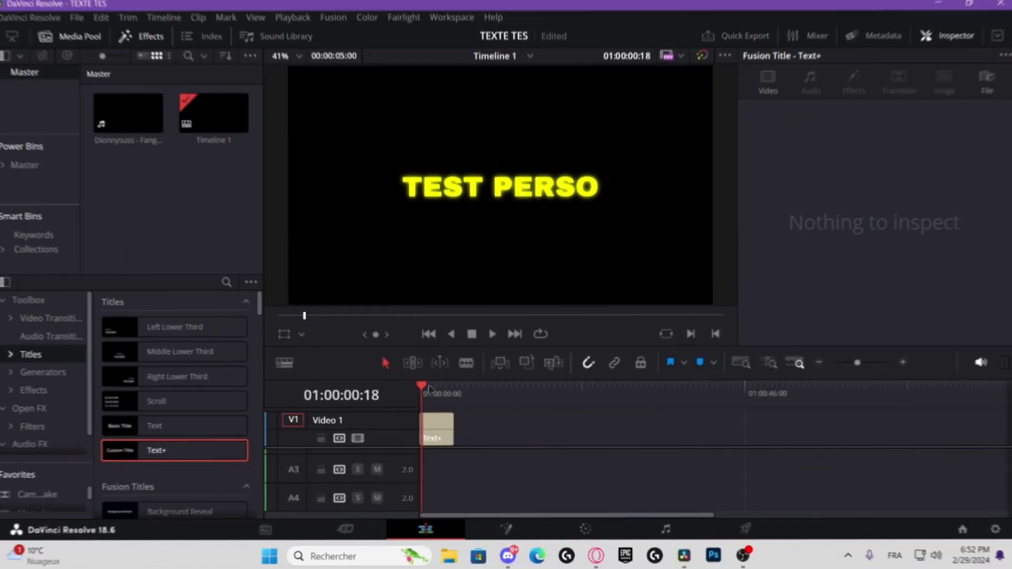
# - Play the Text+ title full screen from the start of the Edit page timeline
pyautogui.press('Home')
pyautogui.press('p')
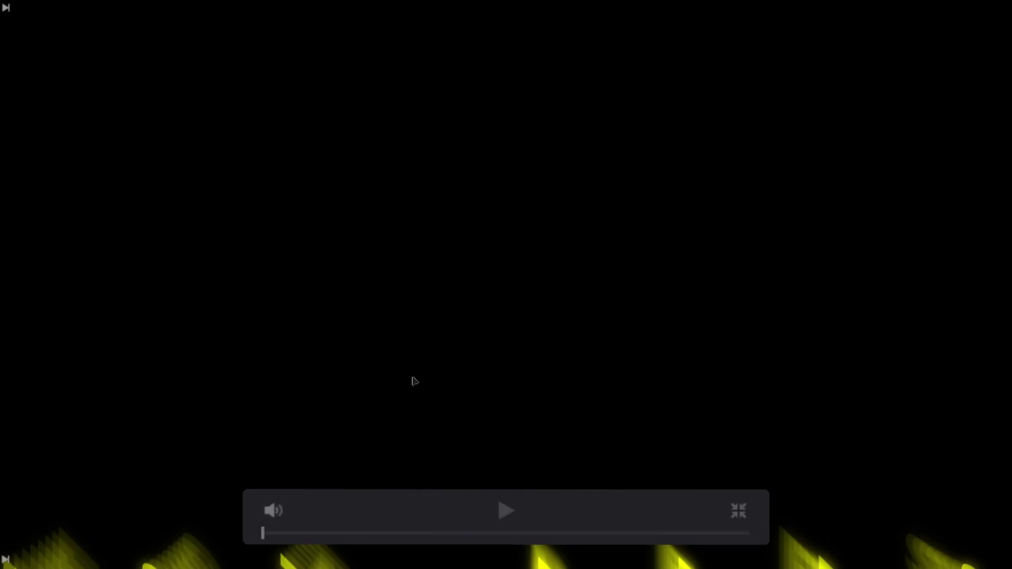
pyautogui.press('space')
pyautogui.press('space')
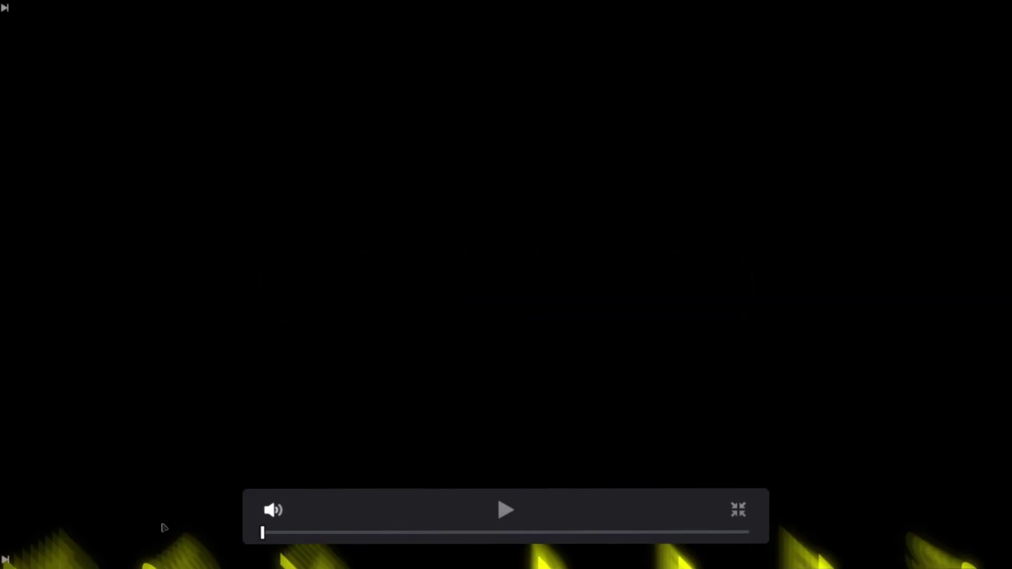
pyautogui.click(509, 509)
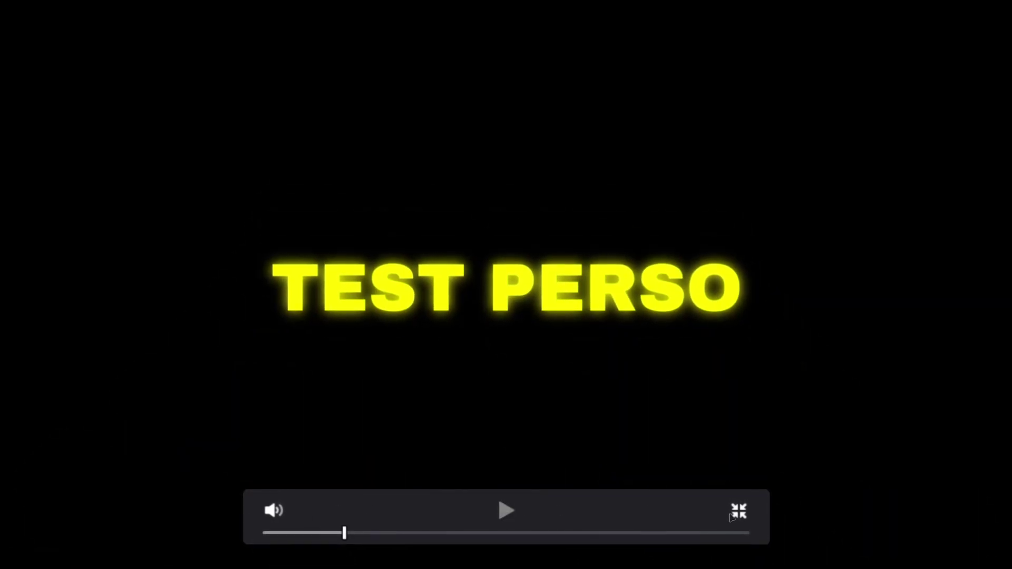
# - Exit full screen and replay the title from the start of the timeline in the Edit page viewer
pyautogui.click(739, 511)
pyautogui.press('Home')
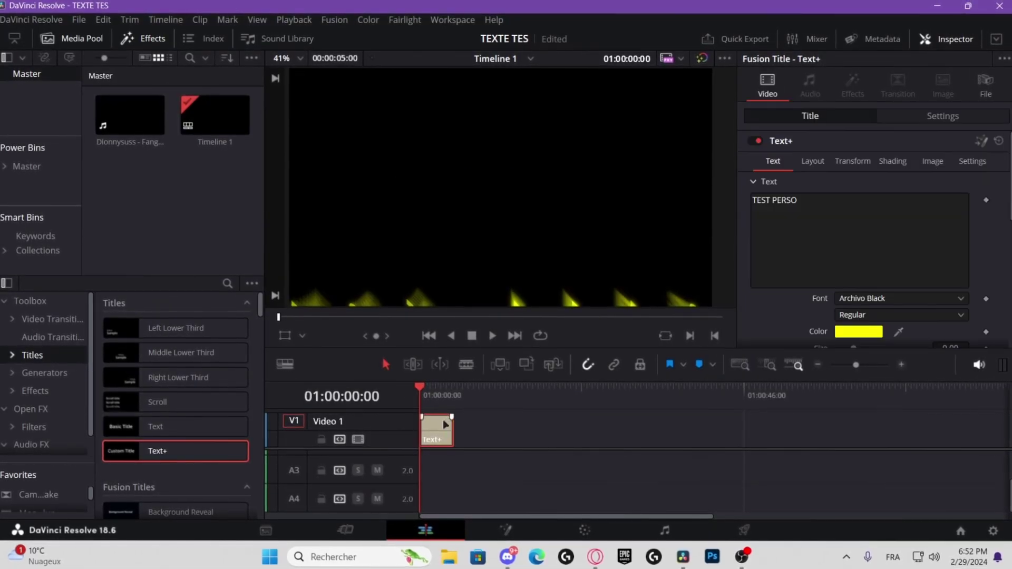
pyautogui.press('space')
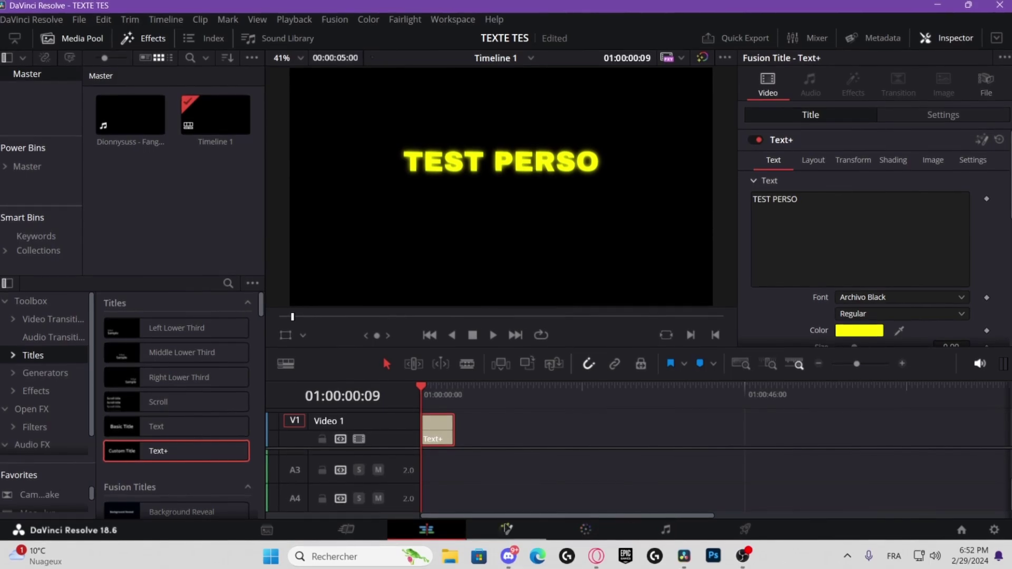
# - Switch to the Fusion page and set the Template's Layout Center Y to 0.6 on the frame 30 keyframe
pyautogui.hotkey('shift', '5')
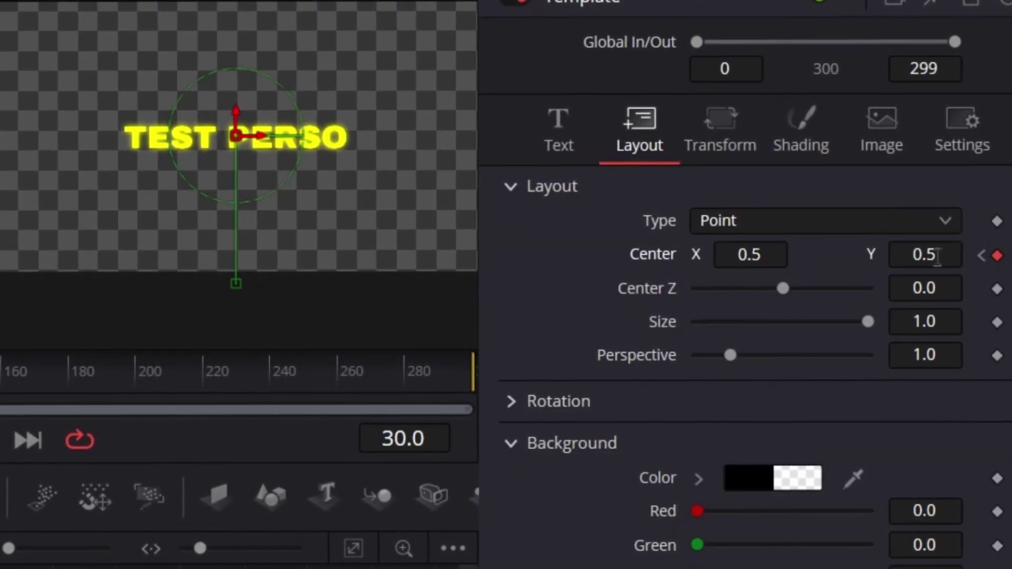
pyautogui.click(937, 256)
pyautogui.write('65')
pyautogui.press('BackSpace')
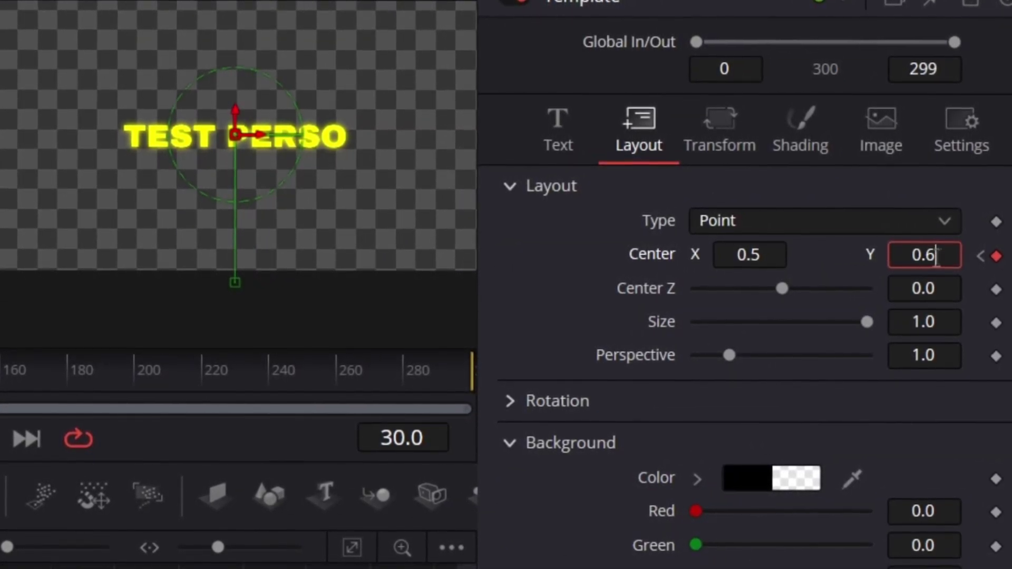
pyautogui.press('Tab')
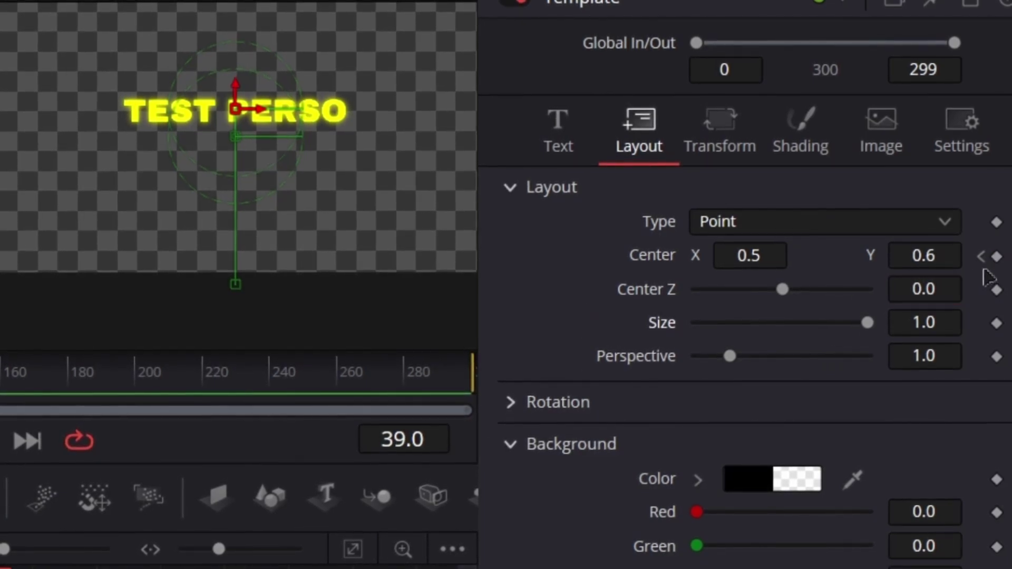
# - Raise the text above the frame with a Center Y keyframe of 1.059 on frame 45, and play the title full screen
pyautogui.moveTo(925, 256); pyautogui.dragTo(977, 255)
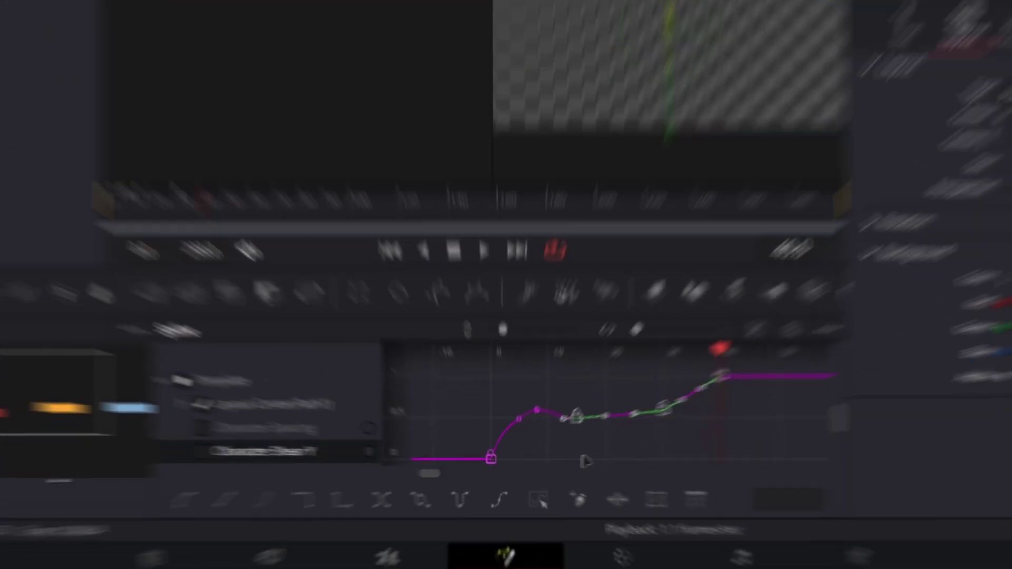
pyautogui.moveTo(120, 152)
pyautogui.mouseDown()
pyautogui.moveTo(104, 152)
pyautogui.moveTo(163, 150)
pyautogui.moveTo(113, 152)
pyautogui.mouseUp()
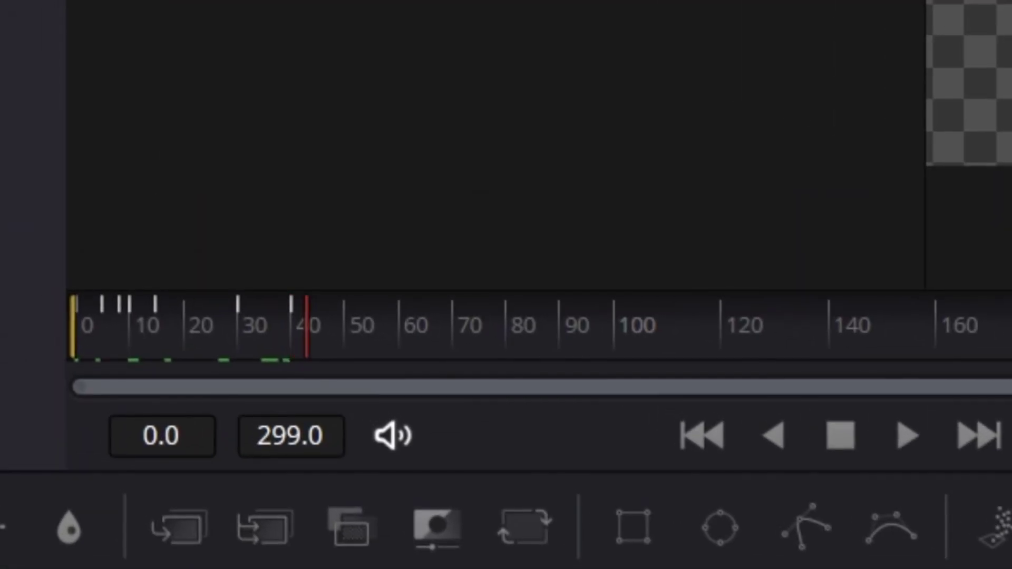
pyautogui.press('Right')
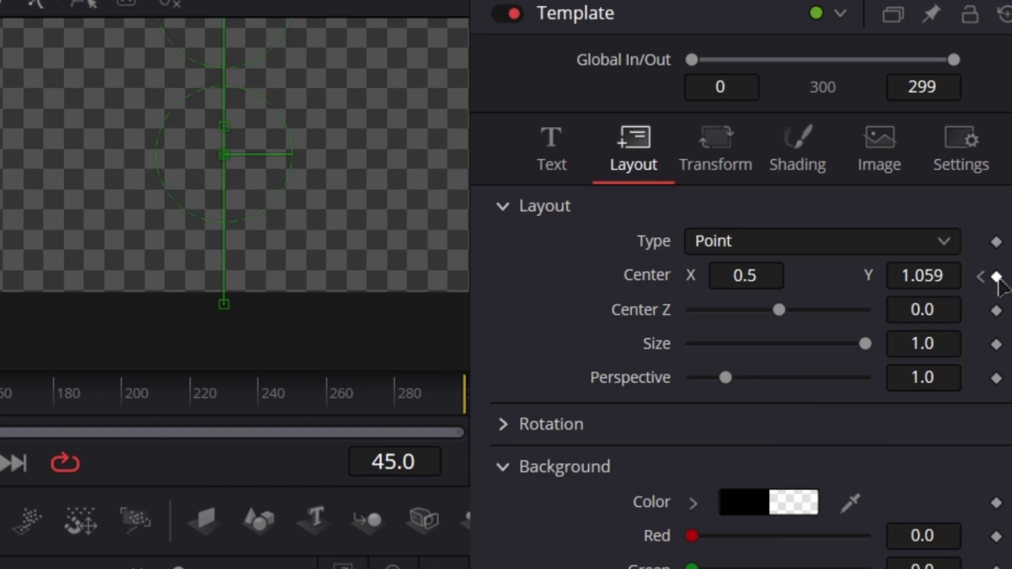
pyautogui.click(994, 278)
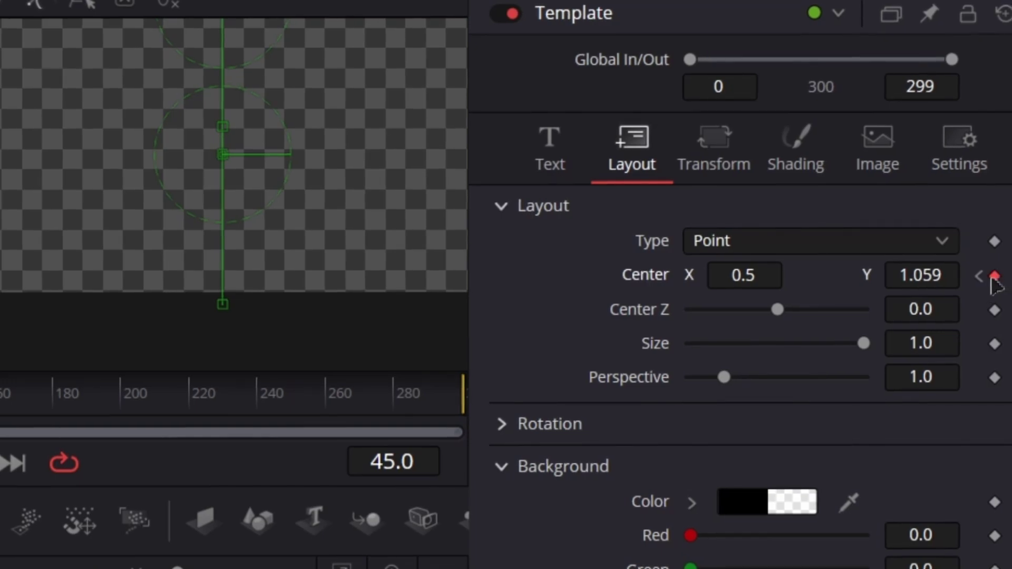
pyautogui.click(994, 278)
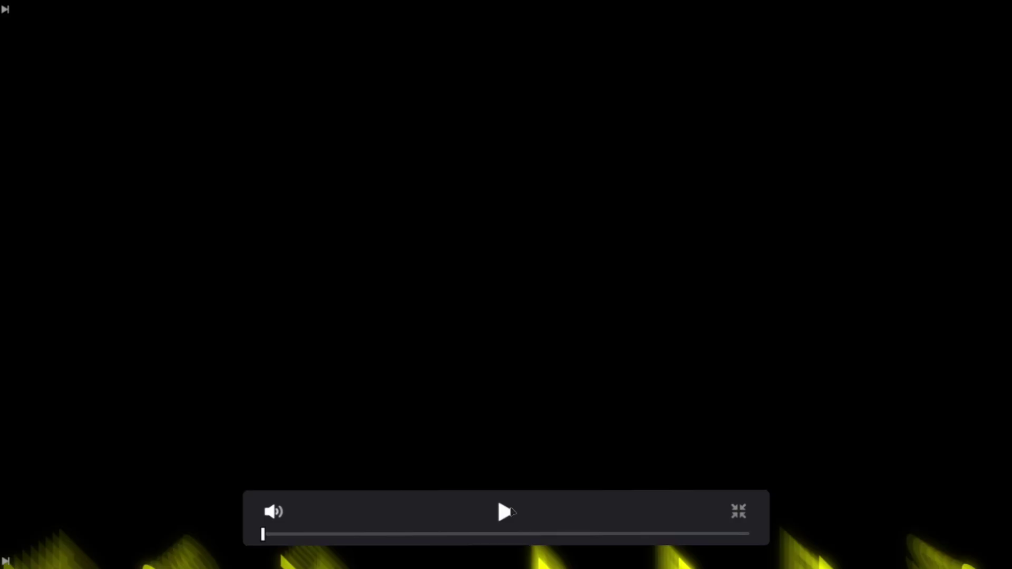
pyautogui.click(505, 509)
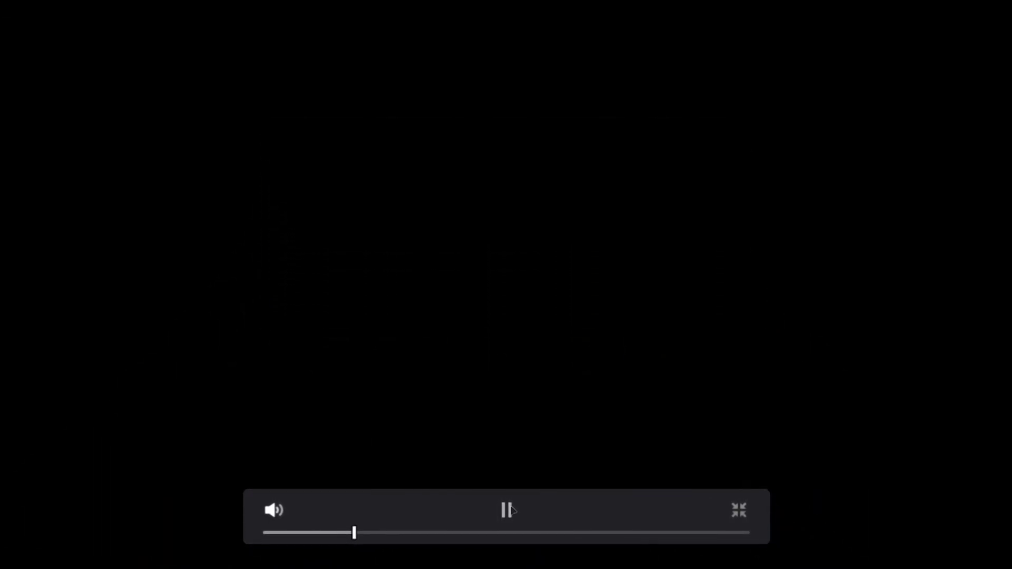
pyautogui.click(737, 509)
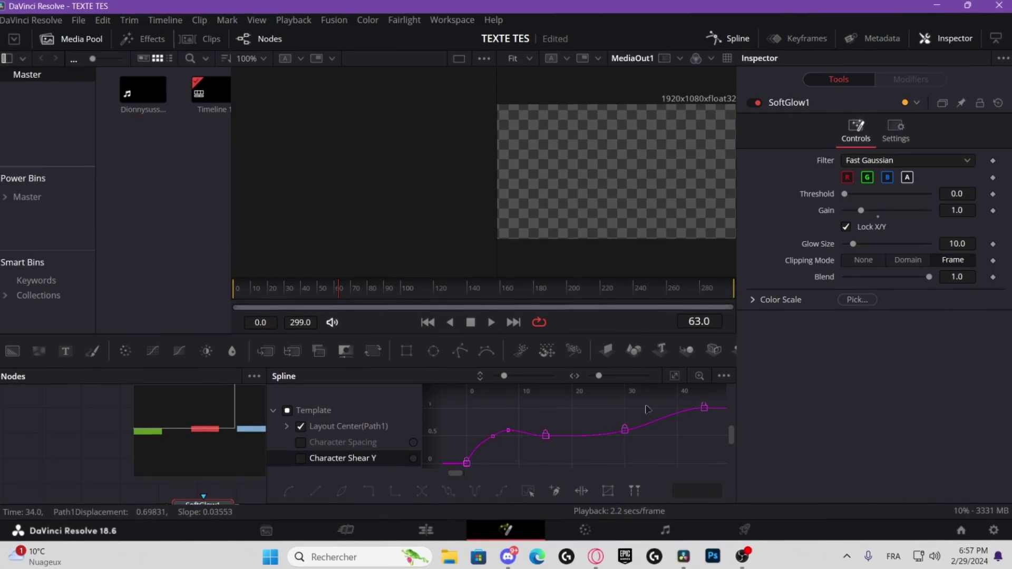
# - Apply Out Cubic easing to the Layout Center curve between frames 30 and 45, and play the animation
pyautogui.press('Left')
pyautogui.press('Left')
pyautogui.press('Left')
pyautogui.press('Left')
pyautogui.press('Left')
pyautogui.press('Left')
pyautogui.press('Left')
pyautogui.press('Left')
pyautogui.press('Left')
pyautogui.press('Left')
pyautogui.press('Left')
pyautogui.press('Left')
pyautogui.press('Left')
pyautogui.press('Left')
pyautogui.press('Left')
pyautogui.press('Left')
pyautogui.press('Left')
pyautogui.press('Left')
pyautogui.press('Left')
pyautogui.press('Left')
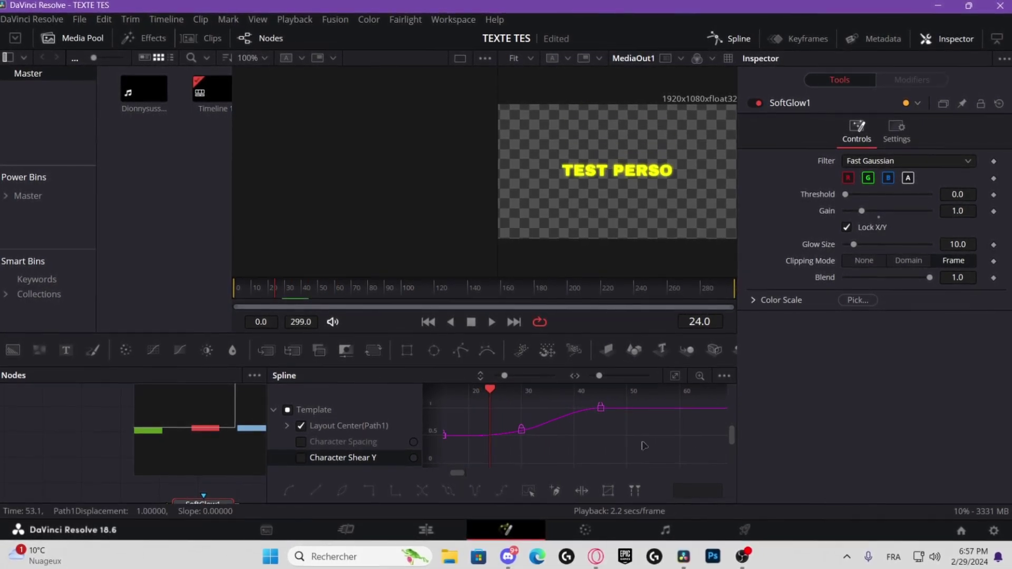
pyautogui.moveTo(619, 447); pyautogui.dragTo(507, 405)
pyautogui.rightClick(512, 442)
pyautogui.moveTo(622, 247)
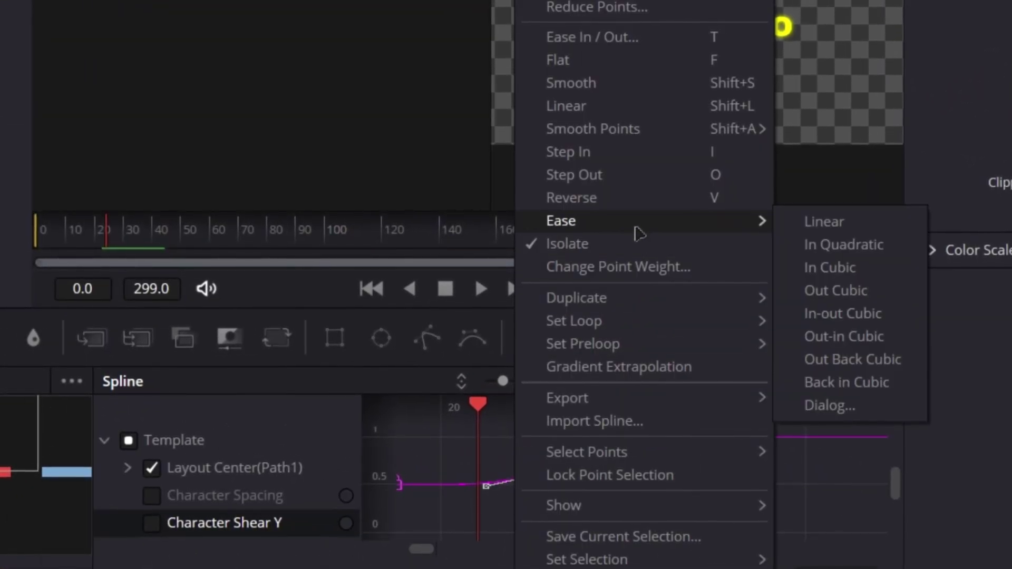
pyautogui.click(838, 291)
pyautogui.press('space')
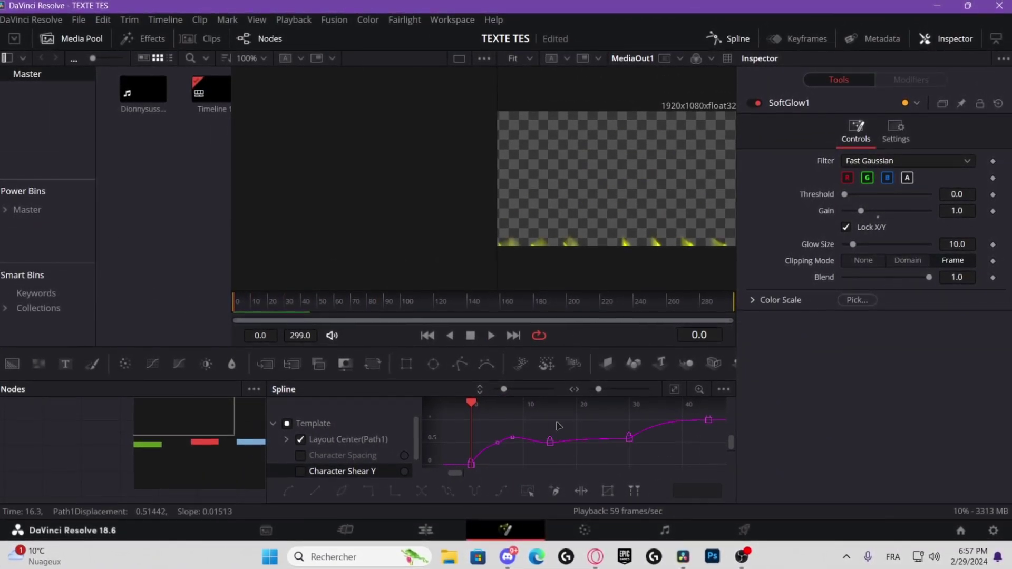
# - Ease the Layout Center curve at its frame 15 keyframe and preview the motion
pyautogui.moveTo(470, 406); pyautogui.dragTo(529, 424)
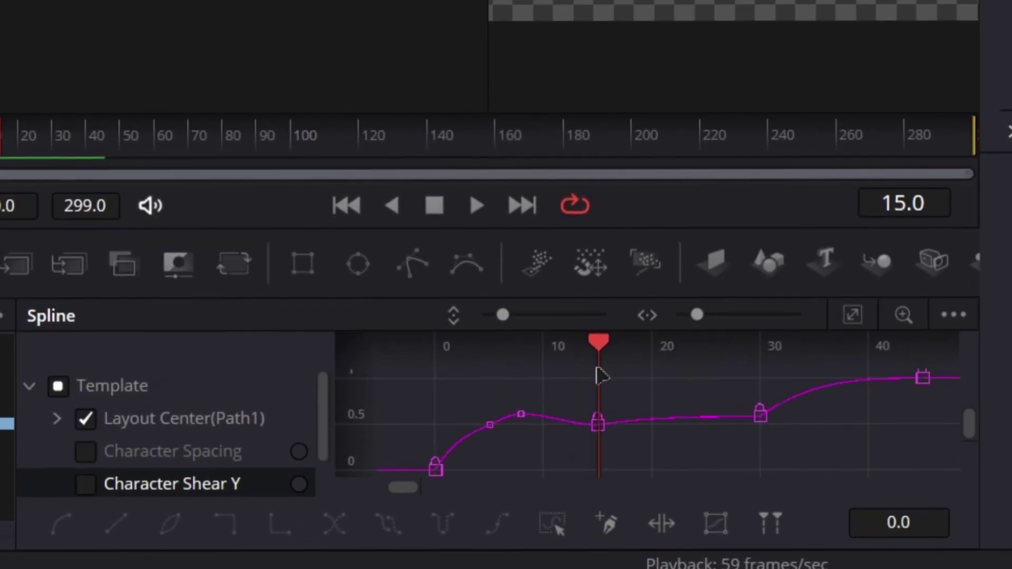
pyautogui.click(597, 422)
pyautogui.rightClick(678, 387)
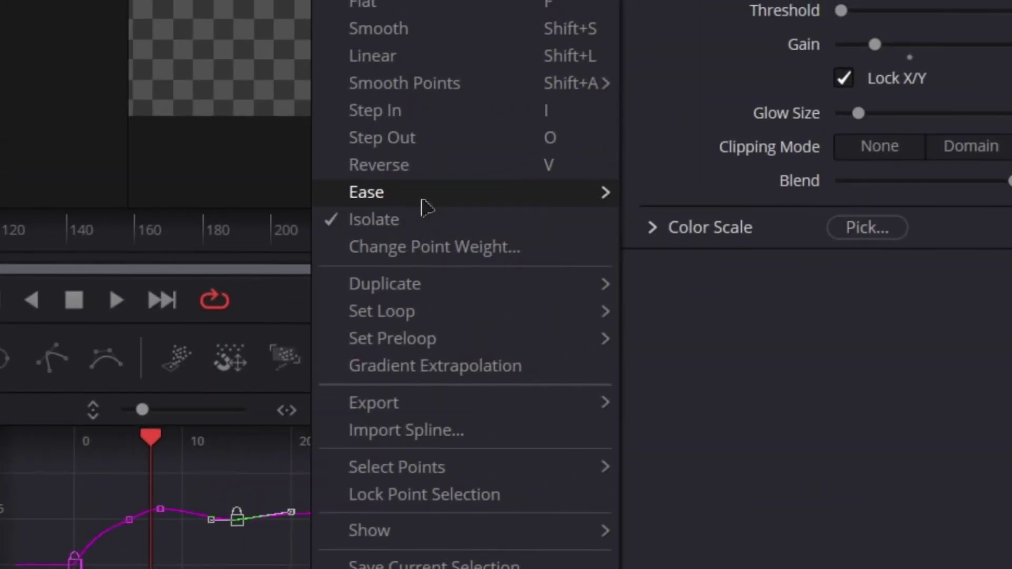
pyautogui.click(716, 277)
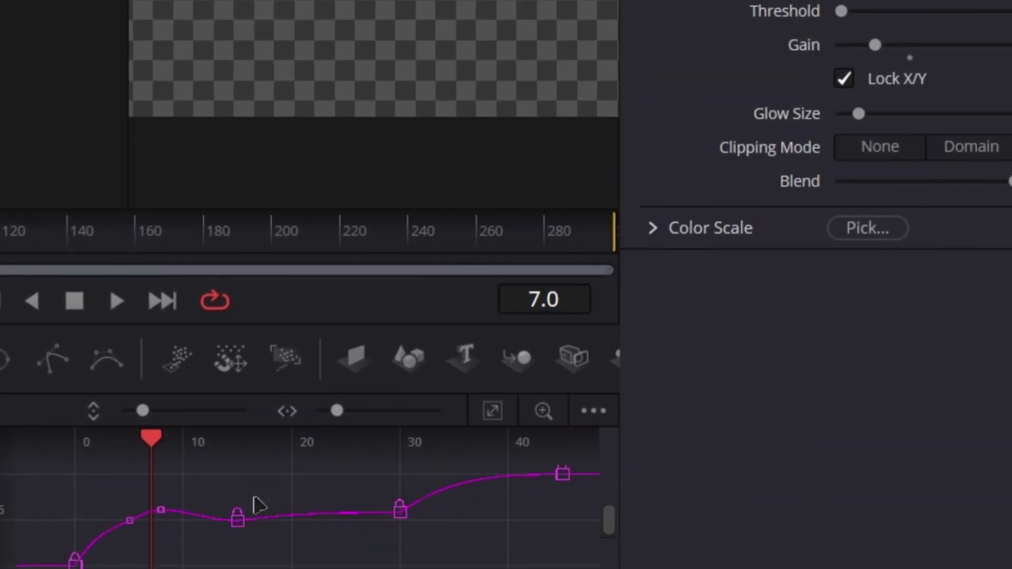
pyautogui.press('space')
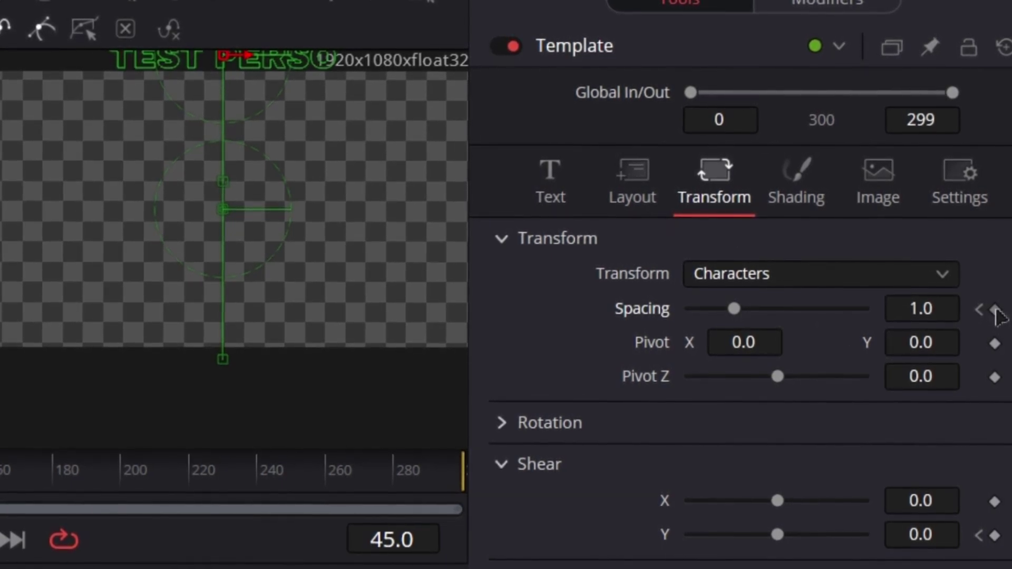
# - Keyframe the Template's character Spacing on frame 45 and ease its curve between frames 30 and 45
pyautogui.click(995, 309)
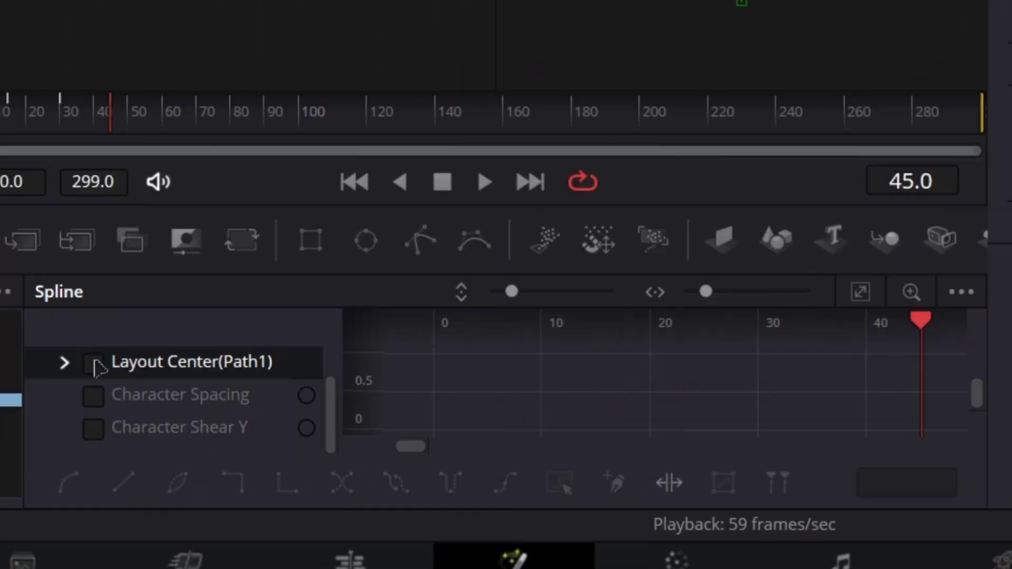
pyautogui.click(93, 427)
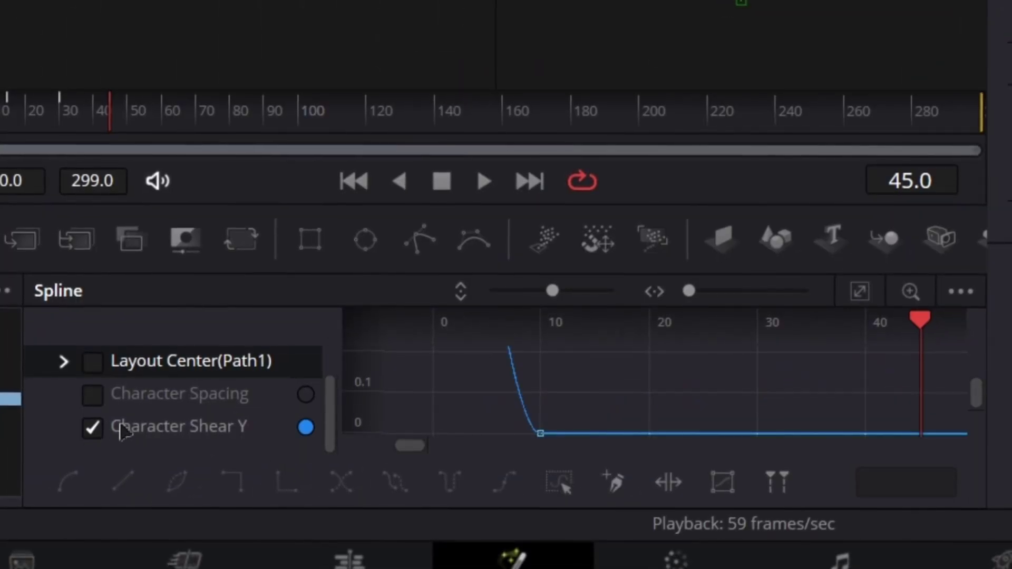
pyautogui.rightClick(704, 359)
pyautogui.click(738, 94)
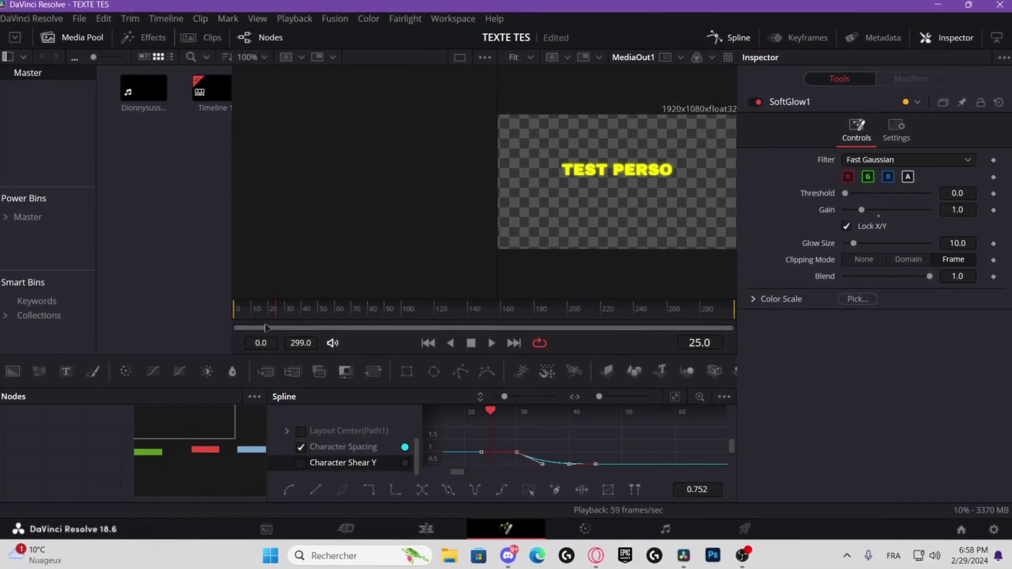
# - Keyframe the Template's character Shear X and Y at 0.0 on frame 30, with Shear Y reaching 1.0 on frame 45
pyautogui.click(79, 453)
pyautogui.click(285, 322)
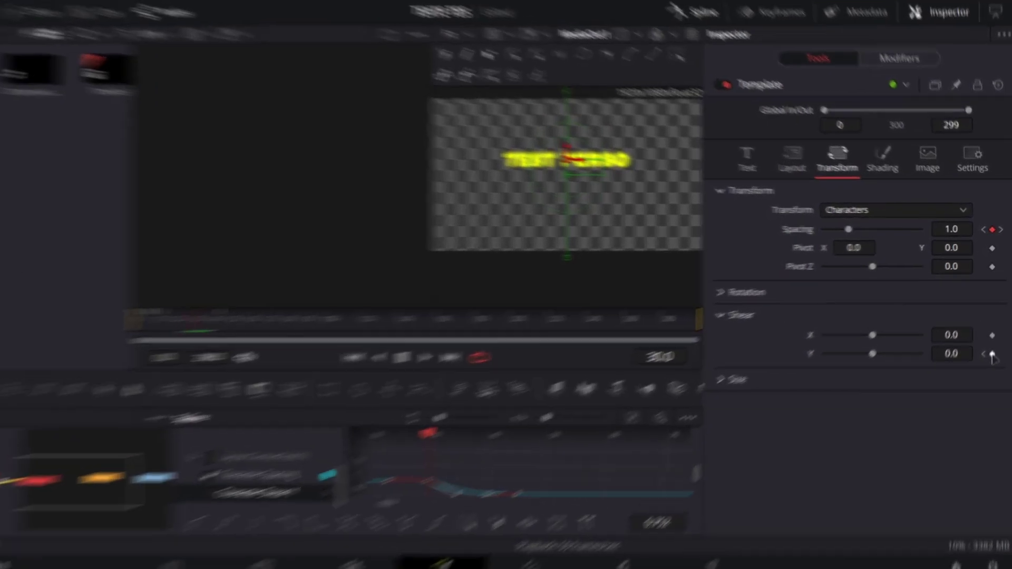
pyautogui.click(992, 335)
pyautogui.click(992, 353)
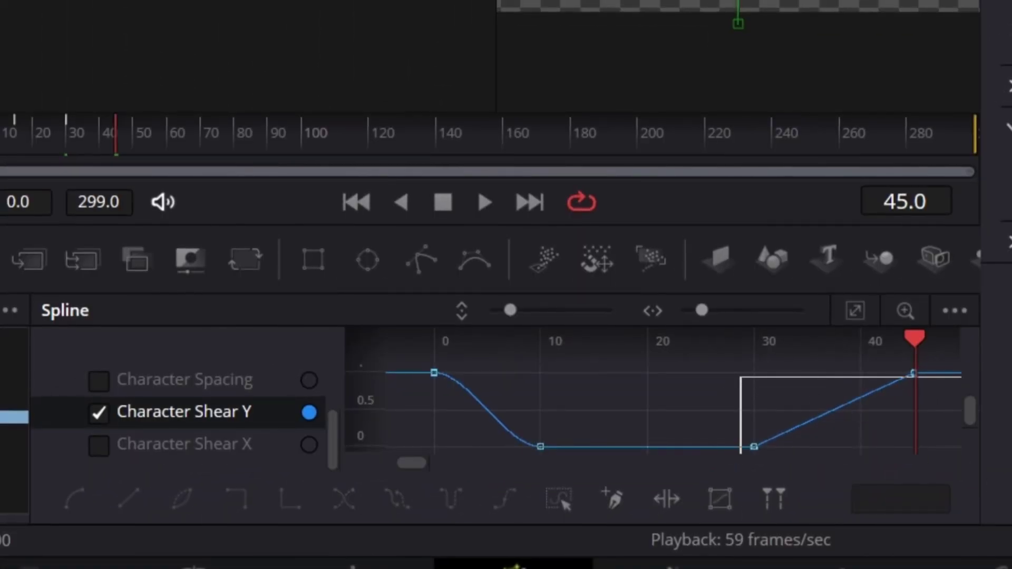
# - Select the Character Shear Y points at frames 30 and 45 and ease the curve between them
pyautogui.press('Delete')
pyautogui.rightClick(784, 419)
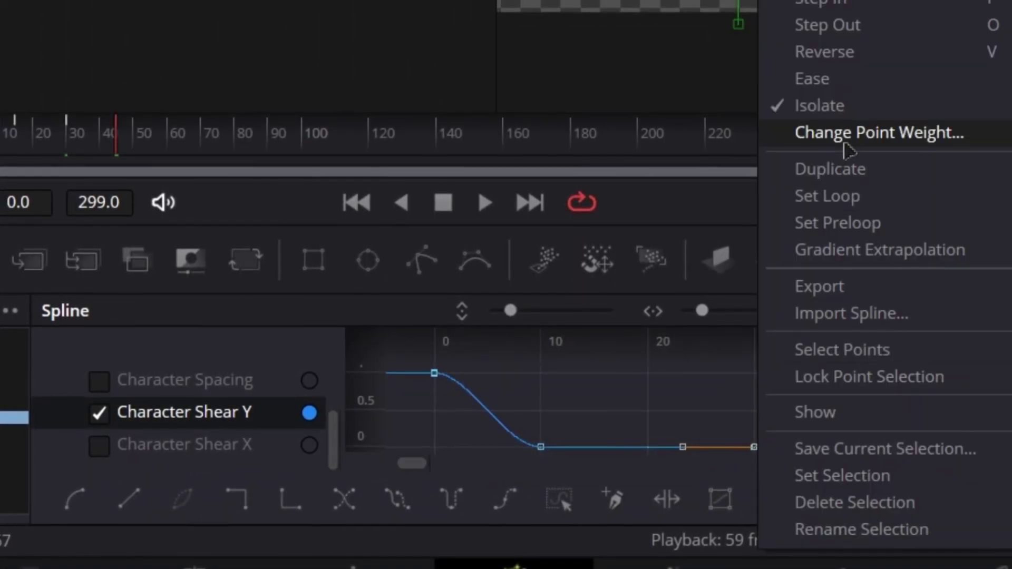
pyautogui.press('Escape')
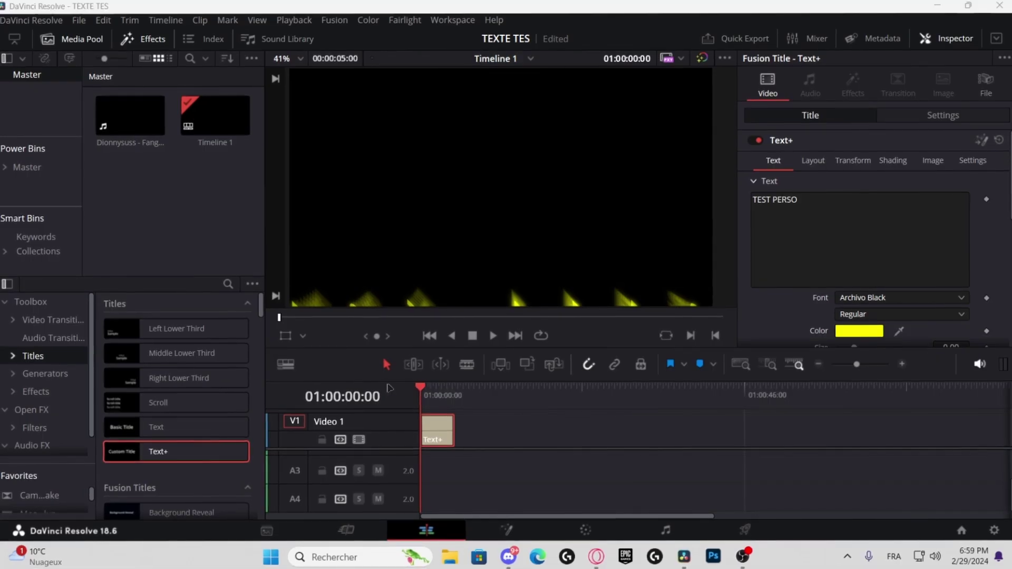
# - Play the finished title full screen and in the Edit page viewer, and return to the Fusion page
pyautogui.hotkey('ctrl', 'f')
pyautogui.press('space')
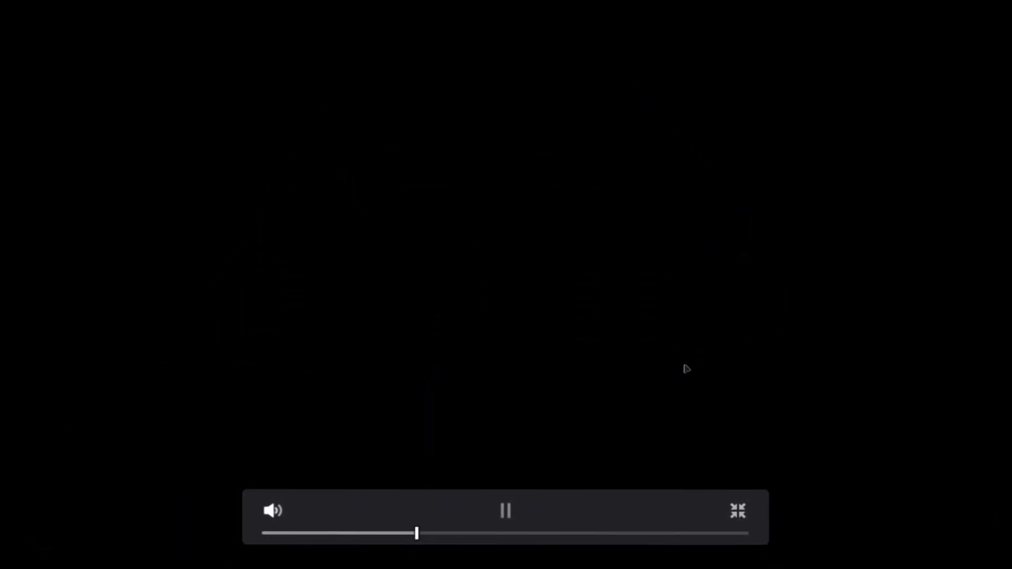
pyautogui.hotkey('ctrl', 'f')
pyautogui.press('space')
pyautogui.press('space')
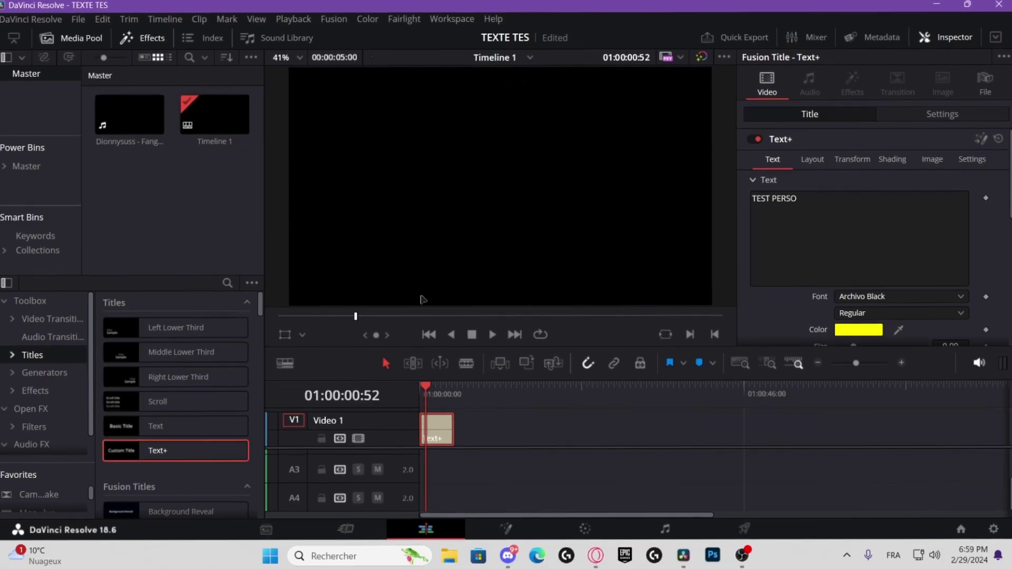
pyautogui.press('space')
pyautogui.hotkey('shift', '5')
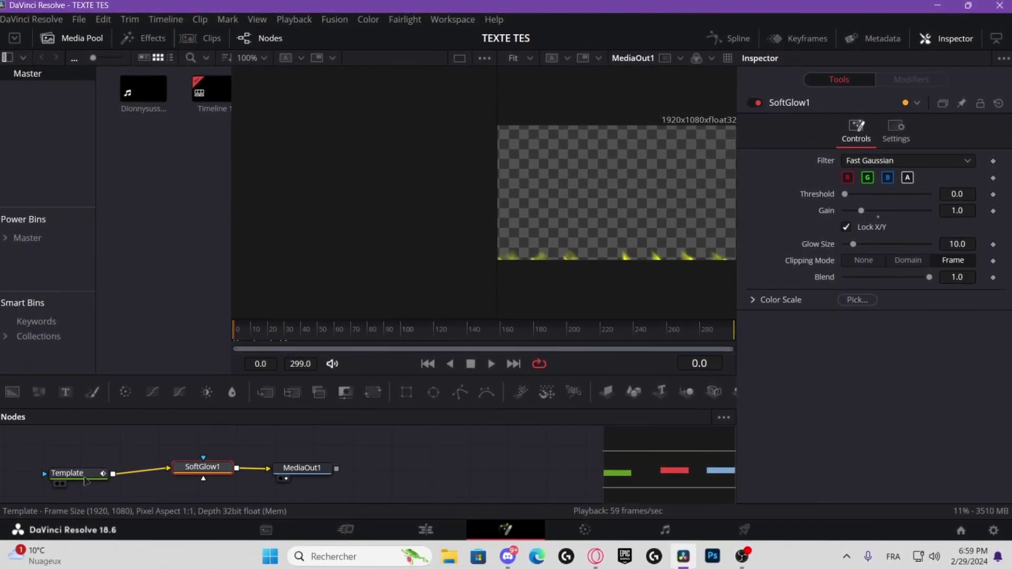
pyautogui.moveTo(85, 479)
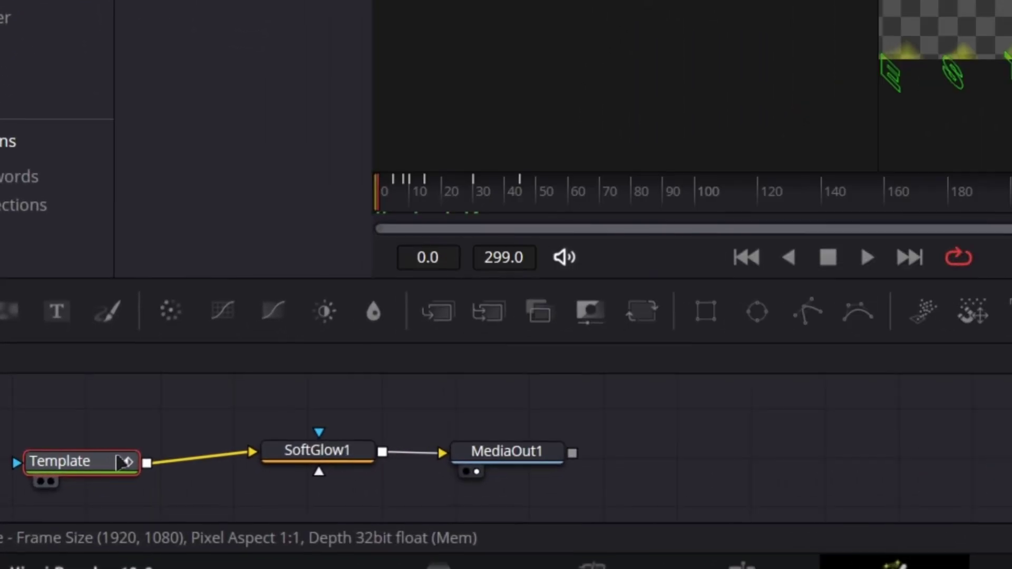
pyautogui.rightClick(84, 481)
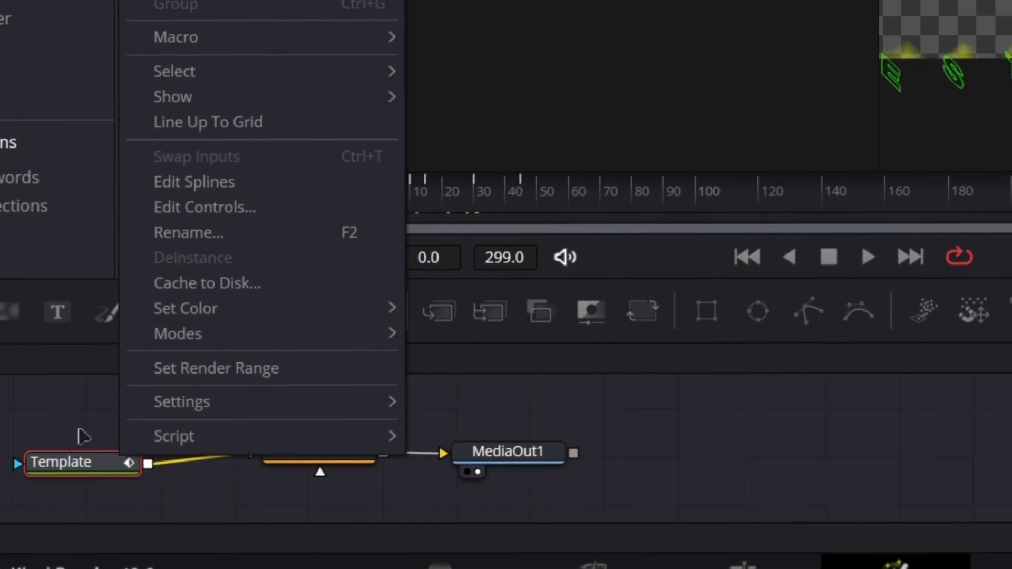
pyautogui.click(301, 450)
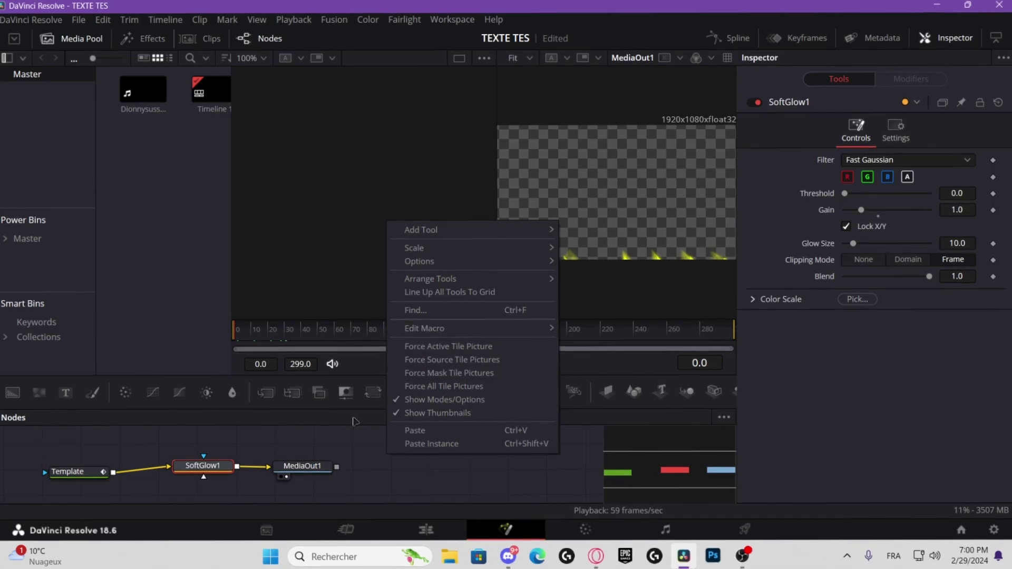
pyautogui.press('Escape')
# - Reopen the Spline editor, enlarge it and reshape the frame 30 handle of the Character Shear Y curve into a gentler S-shape
pyautogui.click(729, 37)
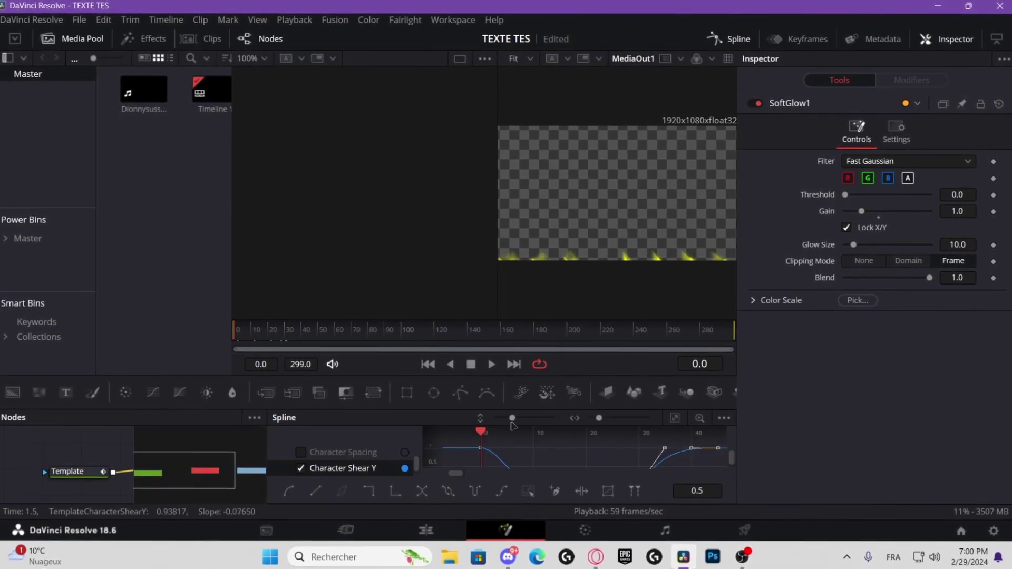
pyautogui.click(675, 417)
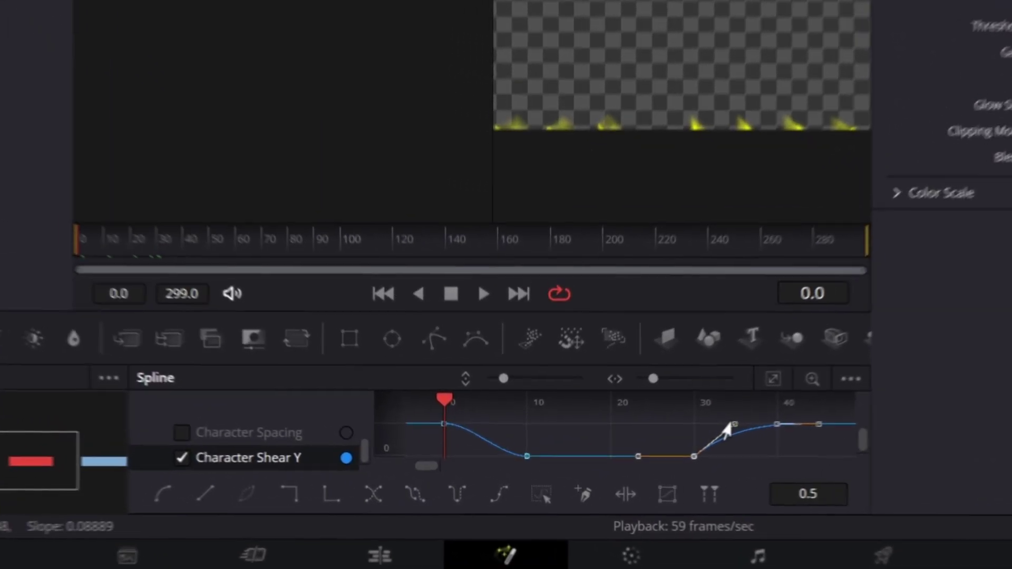
pyautogui.moveTo(723, 425); pyautogui.dragTo(697, 422)
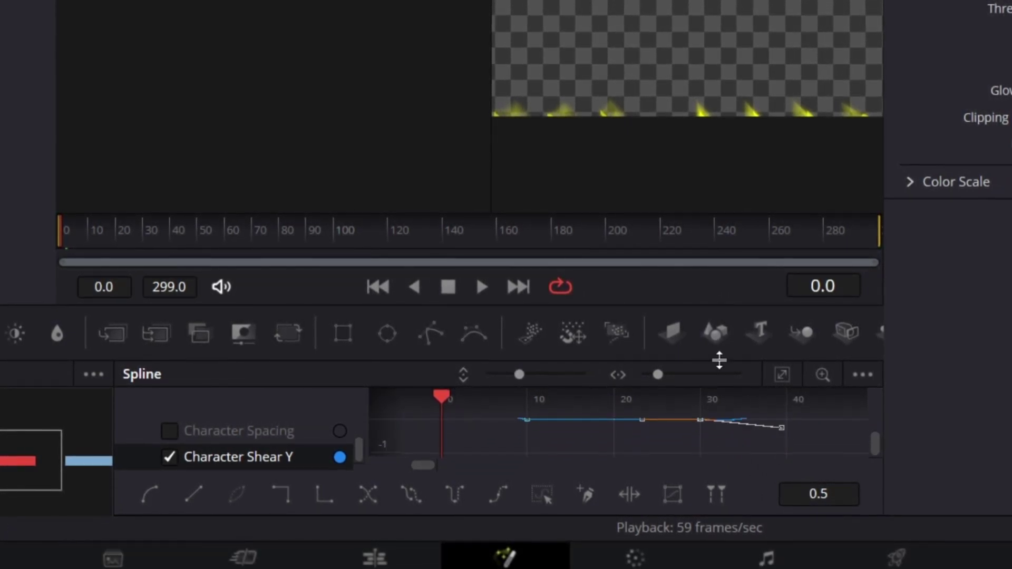
pyautogui.moveTo(719, 360); pyautogui.dragTo(720, 241)
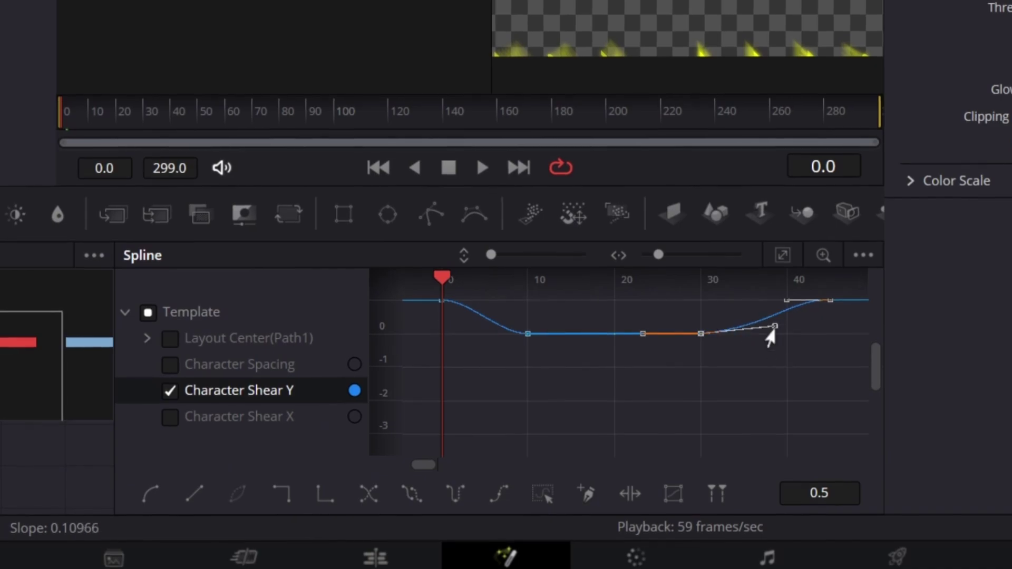